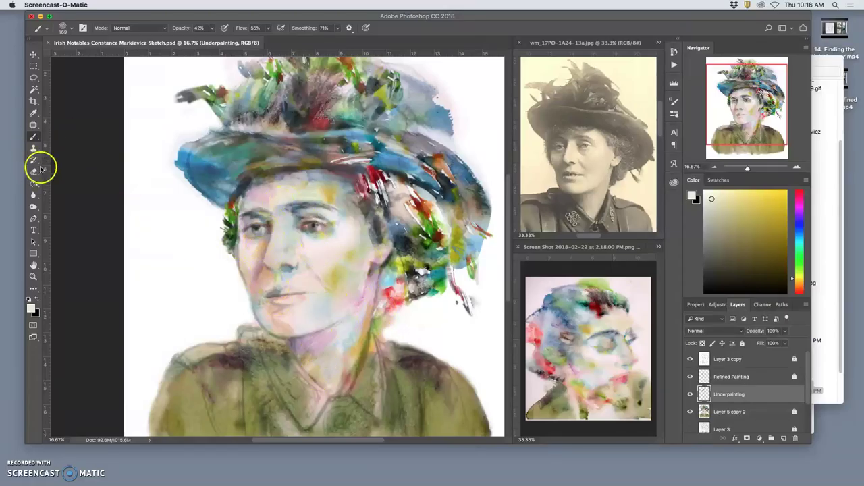
Sample a pale violet-grey from the jaw and brush it along the face's far cheek and chin on the Underpainting layer
click(34, 138)
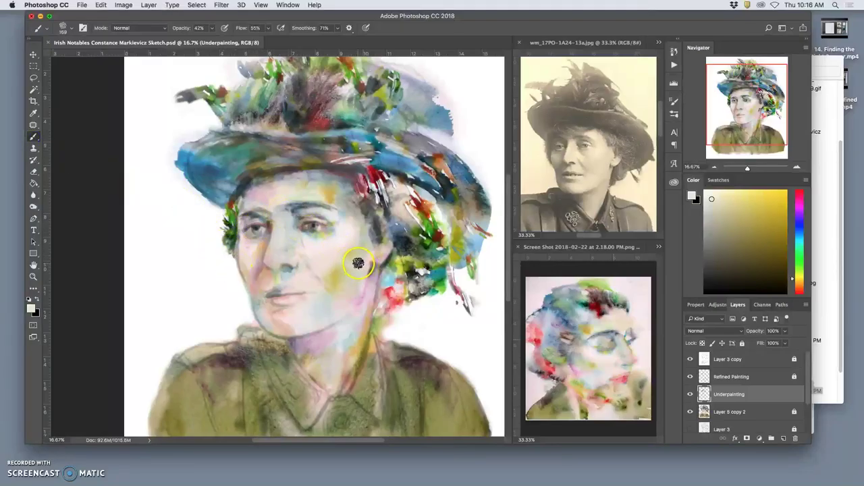
alt+click(363, 309)
drag(241, 244, 244, 255)
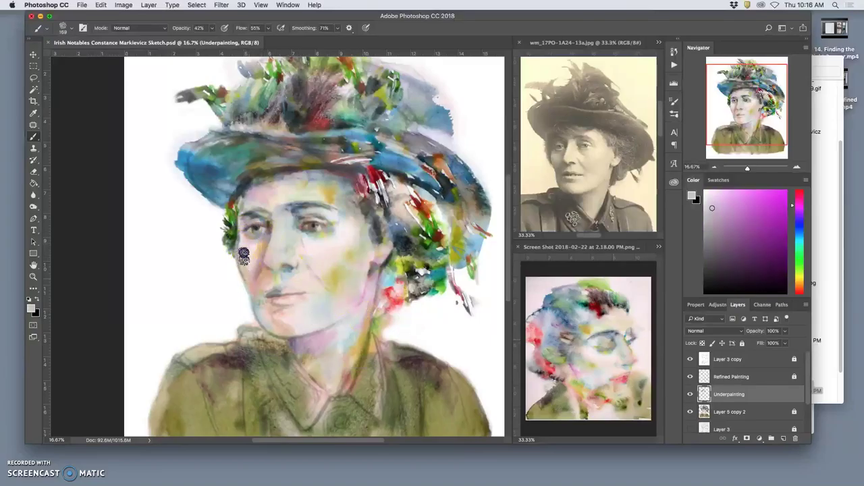
mouse_move(258, 322)
mouse_down()
mouse_move(259, 342)
mouse_move(271, 291)
mouse_up()
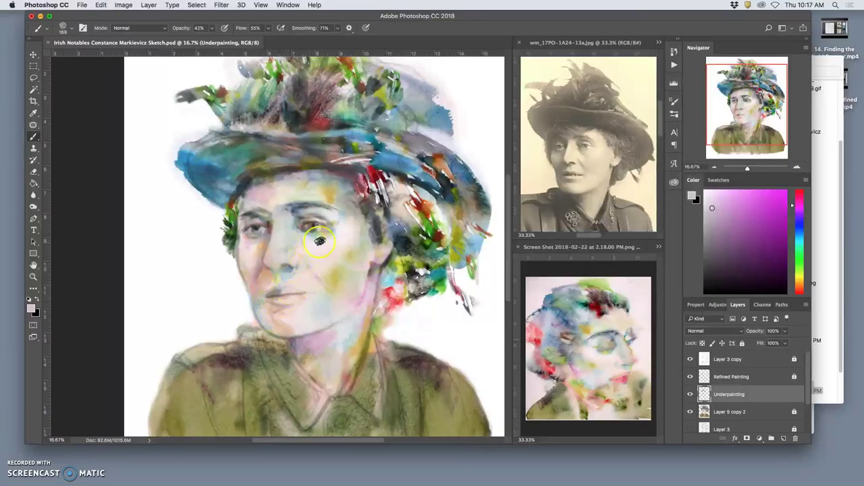
Sample a pale bluish white from the neck and paint it over the neck and near cheek
alt+click(344, 335)
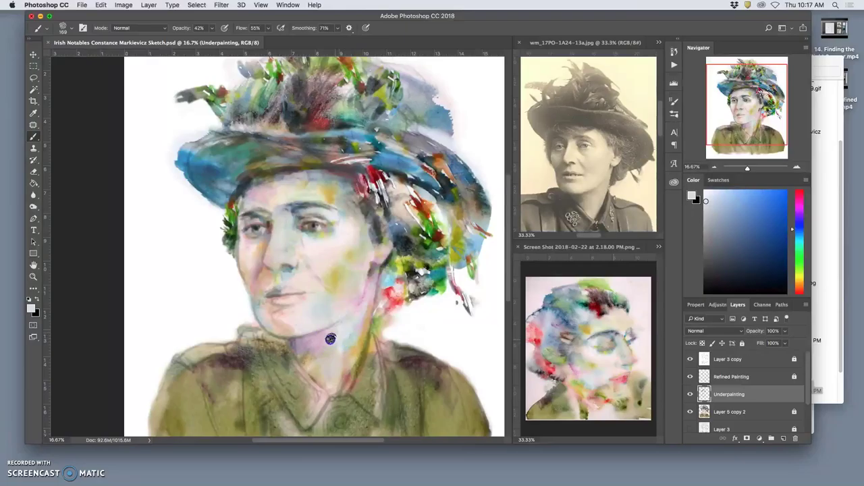
mouse_move(333, 335)
mouse_down()
mouse_move(313, 363)
mouse_move(319, 327)
mouse_move(317, 375)
mouse_move(322, 349)
mouse_move(308, 380)
mouse_move(338, 341)
mouse_move(365, 329)
mouse_up()
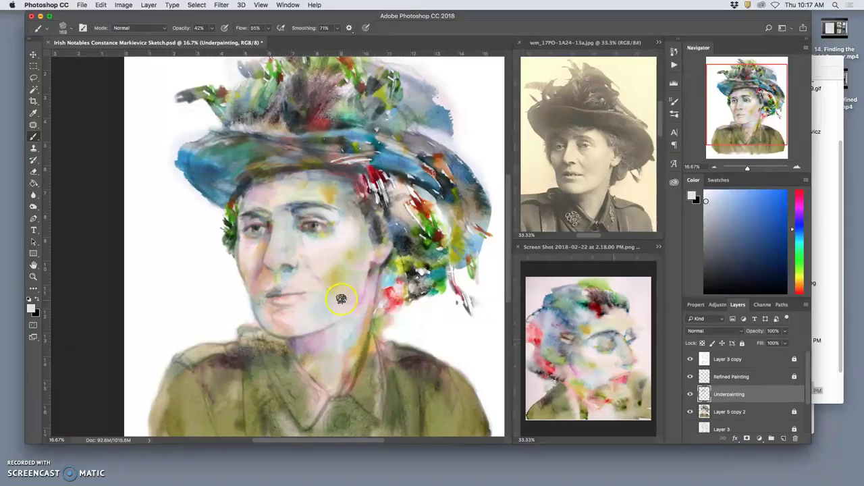
drag(340, 300, 362, 255)
click(343, 254)
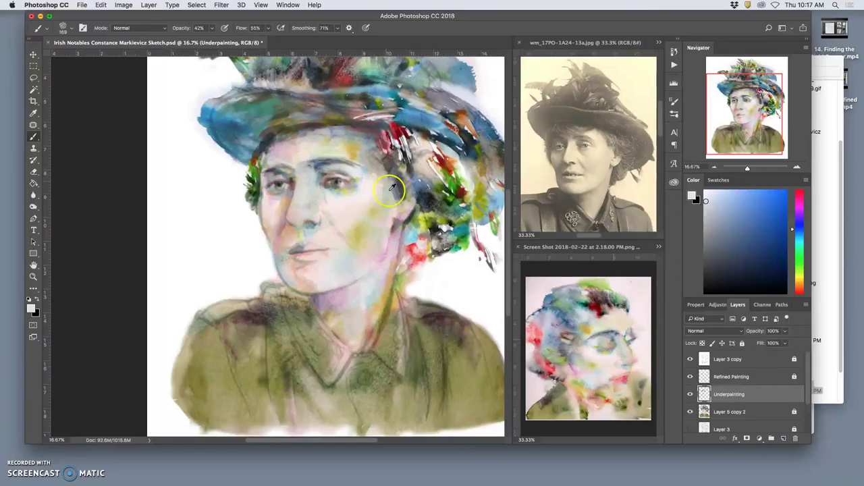
Sample pinks from the red hair accent and nearby skin and brush them around the chin below the mouth
drag(416, 245, 424, 245)
alt+click(421, 252)
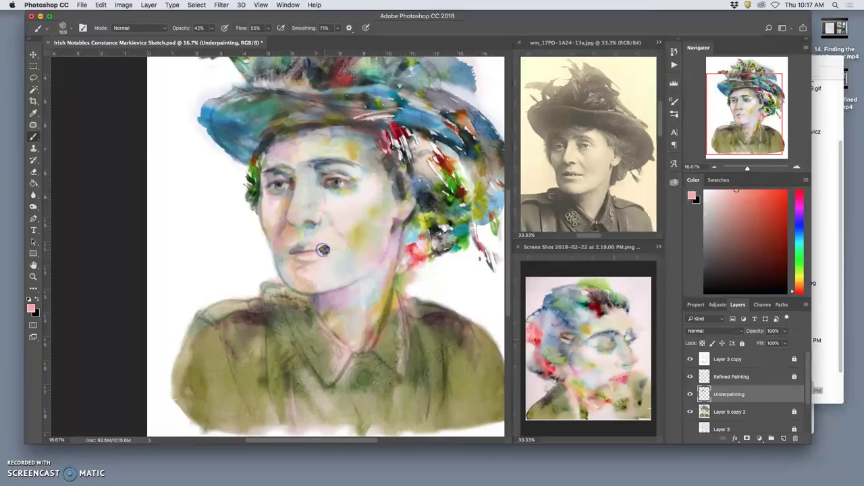
mouse_move(286, 264)
mouse_down()
mouse_move(278, 279)
mouse_move(296, 269)
mouse_up()
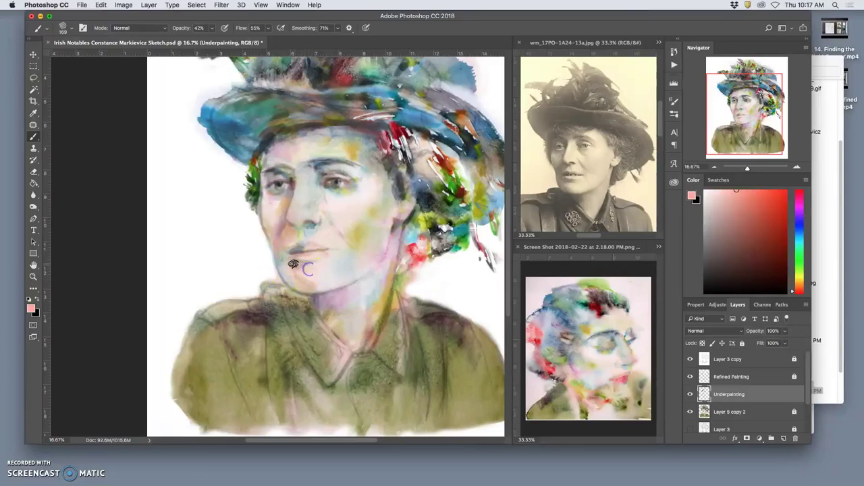
alt+click(367, 216)
alt+click(395, 233)
click(304, 265)
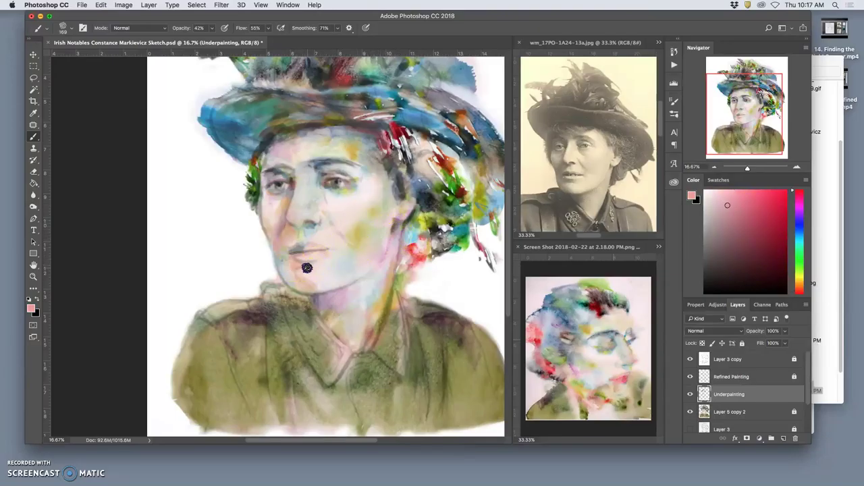
Sample blue-grey and green-grey tones from the face and paint soft shadows around the lips and chin
alt+click(314, 229)
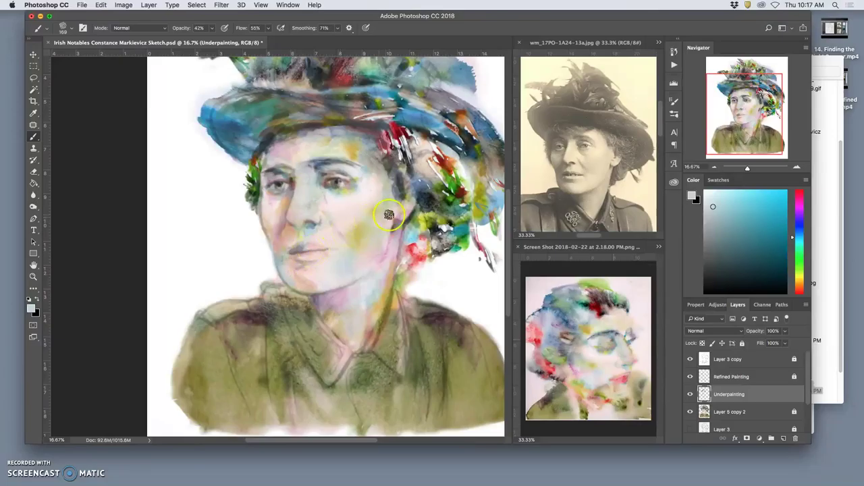
drag(447, 260, 439, 263)
alt+click(316, 224)
click(303, 252)
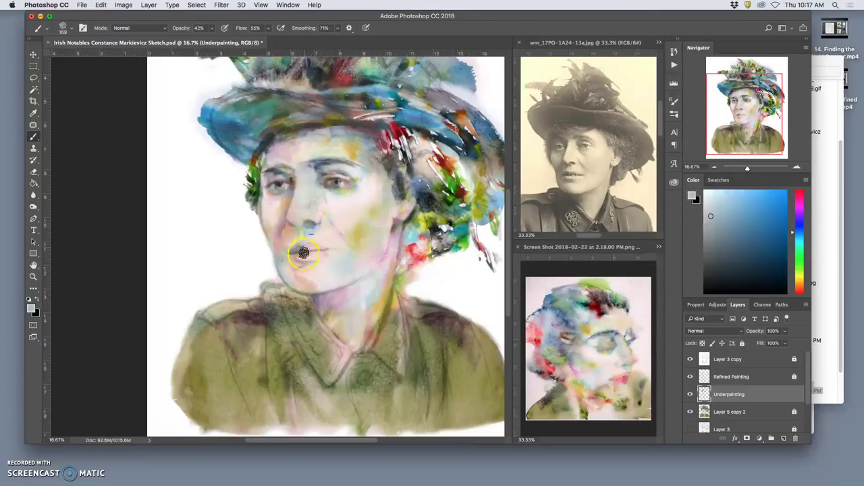
drag(295, 268, 311, 266)
alt+click(283, 257)
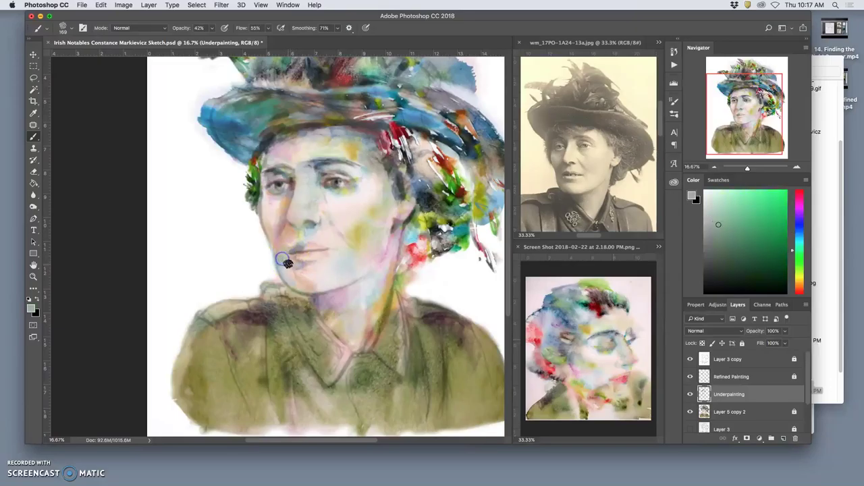
drag(306, 267, 295, 277)
alt+click(397, 261)
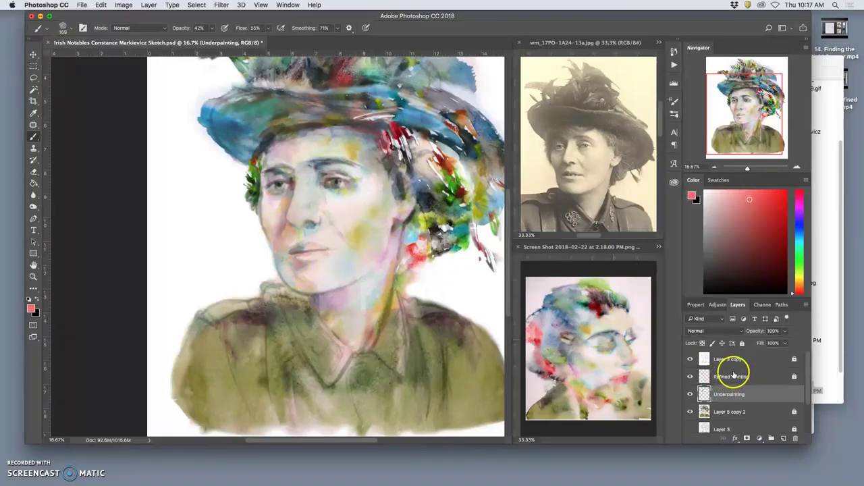
Unlock Layer 3 copy and erase its sketch lines from the chin across the jaw with the Eraser
click(729, 363)
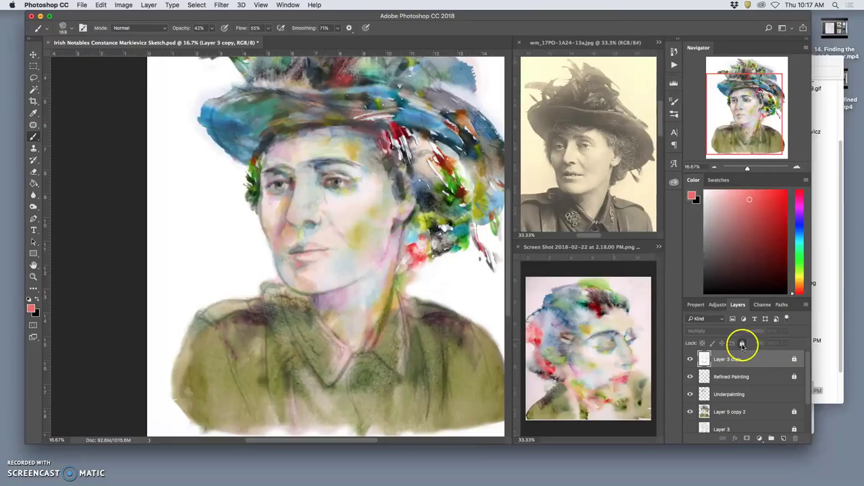
click(742, 343)
click(33, 172)
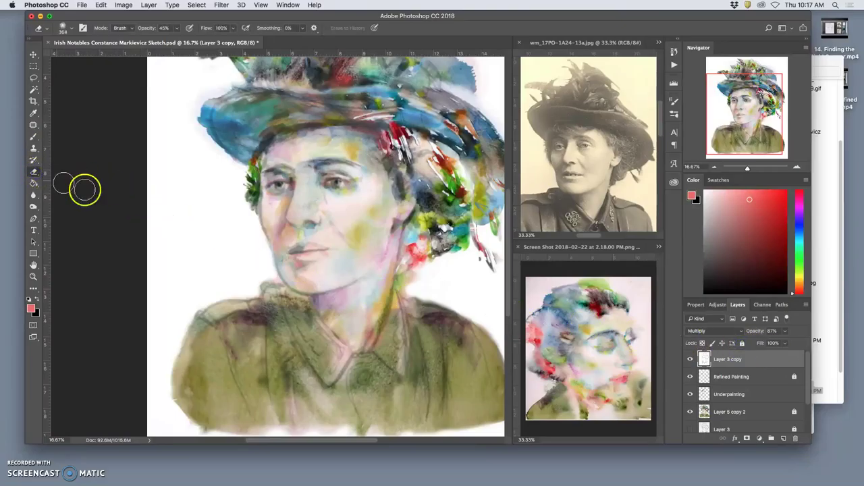
mouse_move(306, 267)
mouse_down()
mouse_move(375, 261)
mouse_move(327, 265)
mouse_move(492, 336)
mouse_move(295, 277)
mouse_move(291, 268)
mouse_move(344, 251)
mouse_move(309, 269)
mouse_move(382, 264)
mouse_up()
Undo the last edit and lock Layer 3 copy again
click(729, 394)
key(super+z)
click(754, 398)
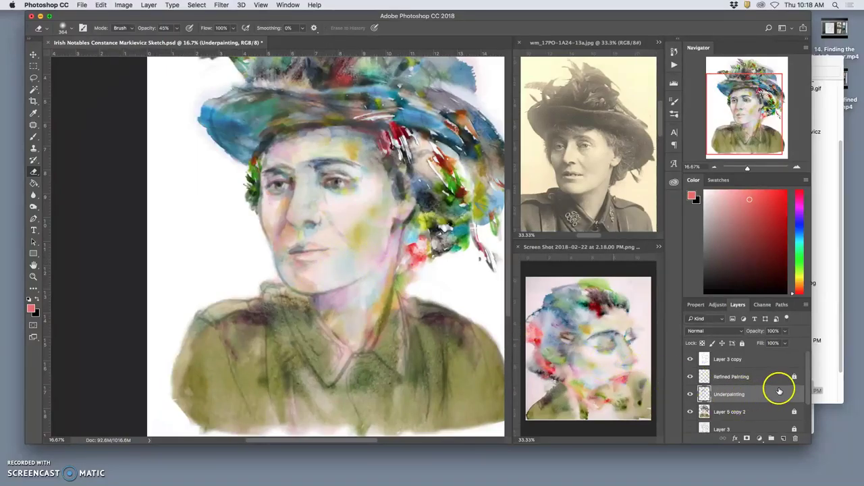
click(778, 359)
click(742, 343)
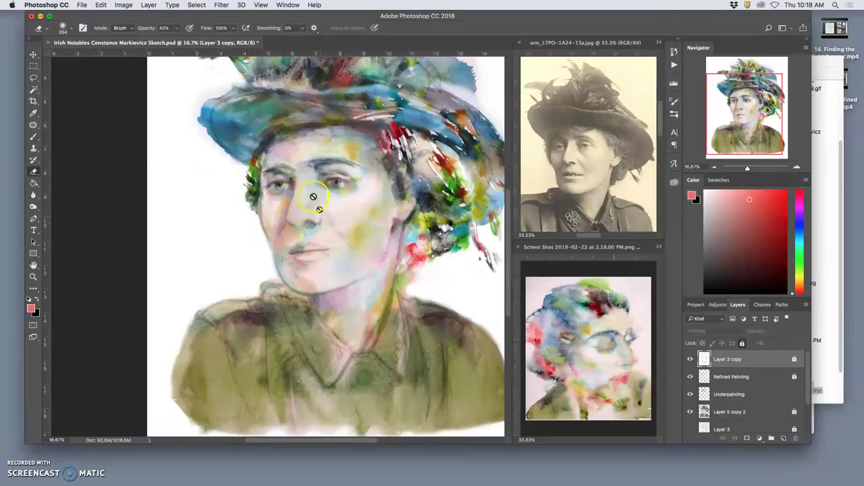
Sample dark brown and maroon tones and brush shadows along the shirt collar and neckline on the Underpainting layer
click(34, 136)
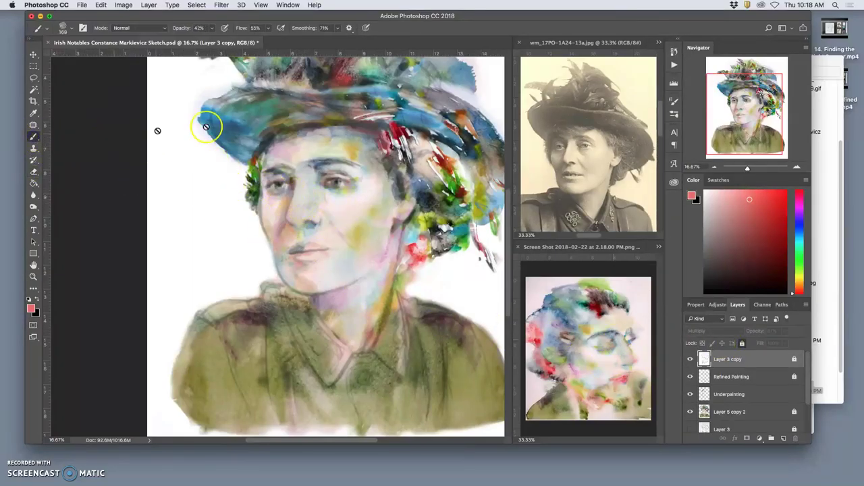
alt+click(404, 157)
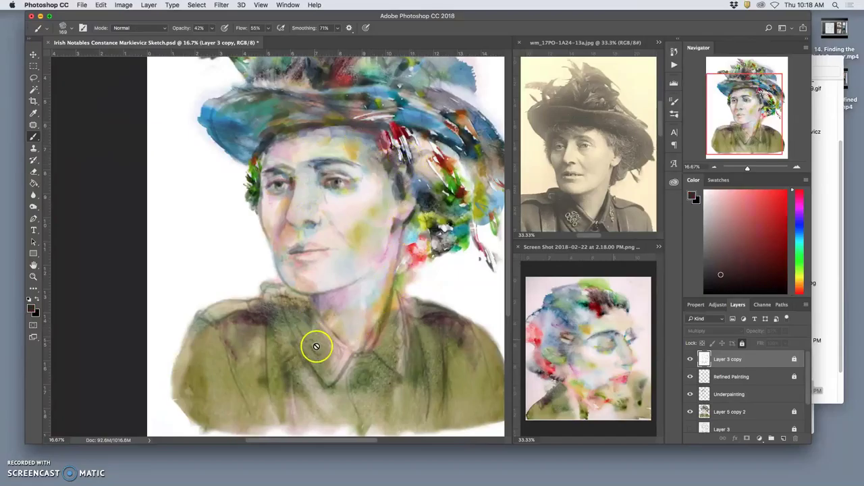
click(728, 395)
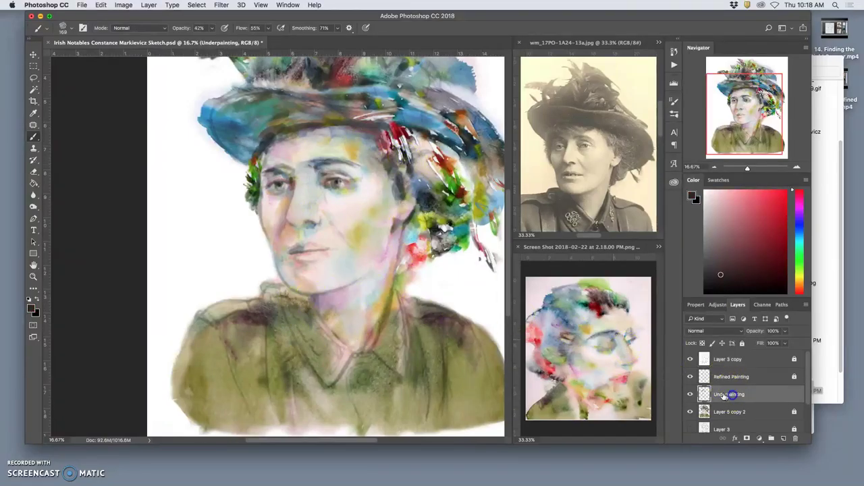
mouse_move(288, 296)
mouse_down()
mouse_move(287, 315)
mouse_move(312, 304)
mouse_move(361, 371)
mouse_move(335, 364)
mouse_move(385, 382)
mouse_move(378, 339)
mouse_move(385, 317)
mouse_move(372, 347)
mouse_move(384, 322)
mouse_move(392, 353)
mouse_move(420, 345)
mouse_up()
alt+click(264, 318)
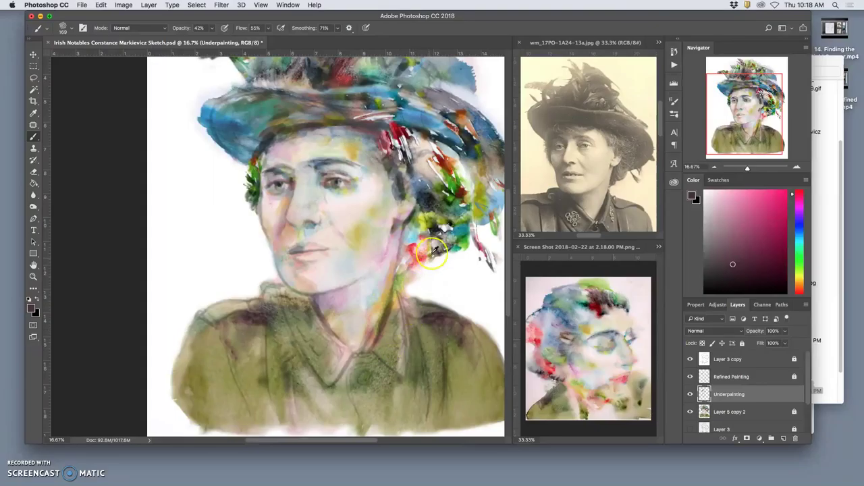
Sample blue and teal from the hair and paint accents along the side of the neck, the collar edge and the adjacent shoulder
alt+click(426, 184)
drag(381, 296, 389, 313)
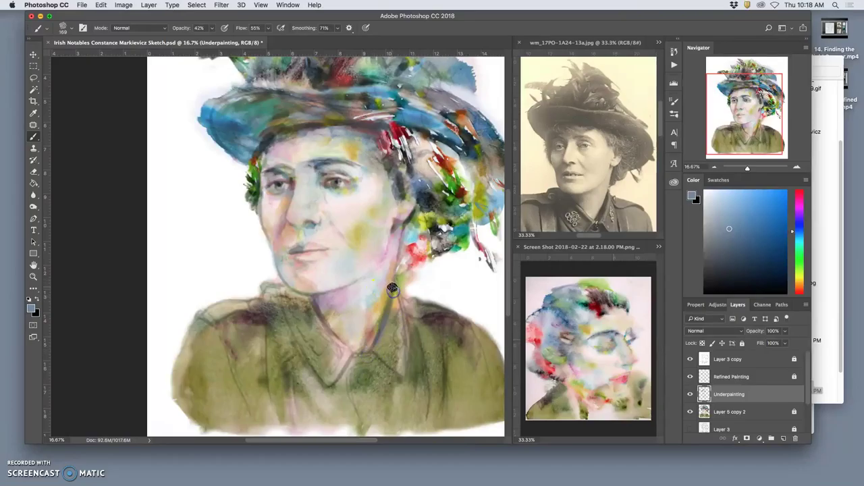
alt+click(459, 235)
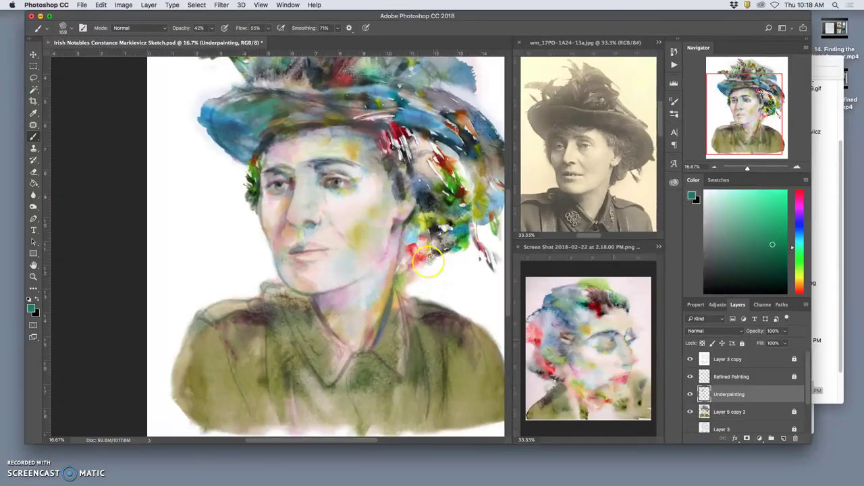
click(416, 352)
mouse_move(416, 352)
mouse_down()
mouse_move(407, 318)
mouse_move(445, 330)
mouse_up()
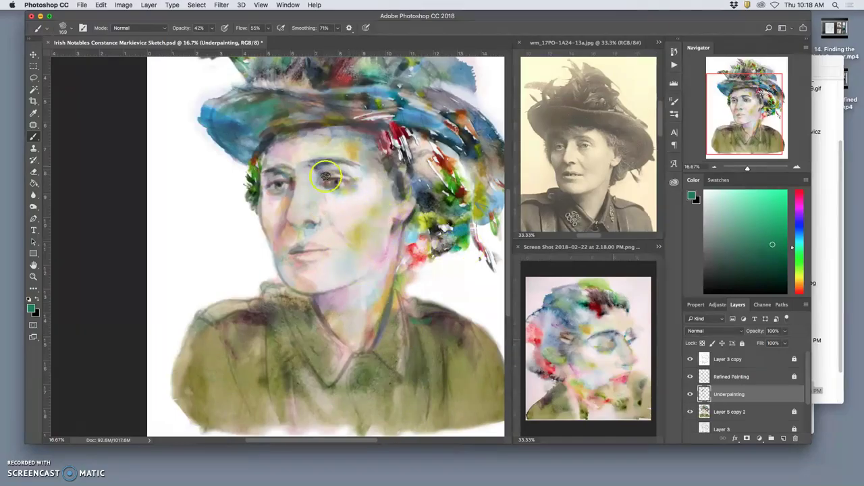
mouse_move(391, 303)
mouse_down()
mouse_move(361, 378)
mouse_move(378, 353)
mouse_move(397, 382)
mouse_move(375, 361)
mouse_move(404, 385)
mouse_move(436, 247)
mouse_move(434, 200)
mouse_move(386, 384)
mouse_move(377, 360)
mouse_up()
Sample dark green-grey tones from the hair and reference photo and deepen the shadows on both collar flaps
alt+click(433, 213)
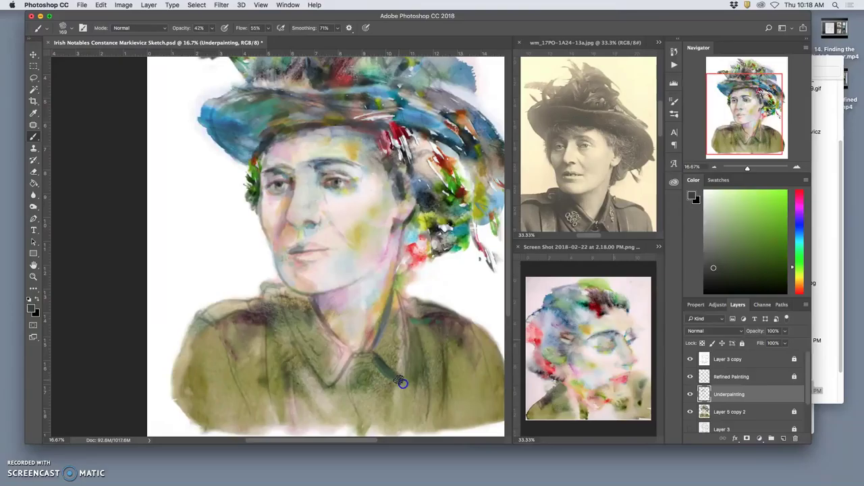
drag(375, 386, 368, 380)
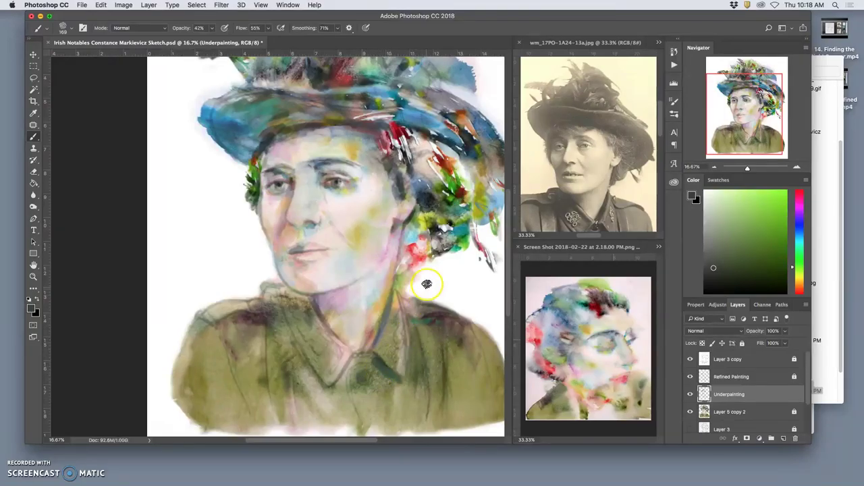
alt+click(434, 228)
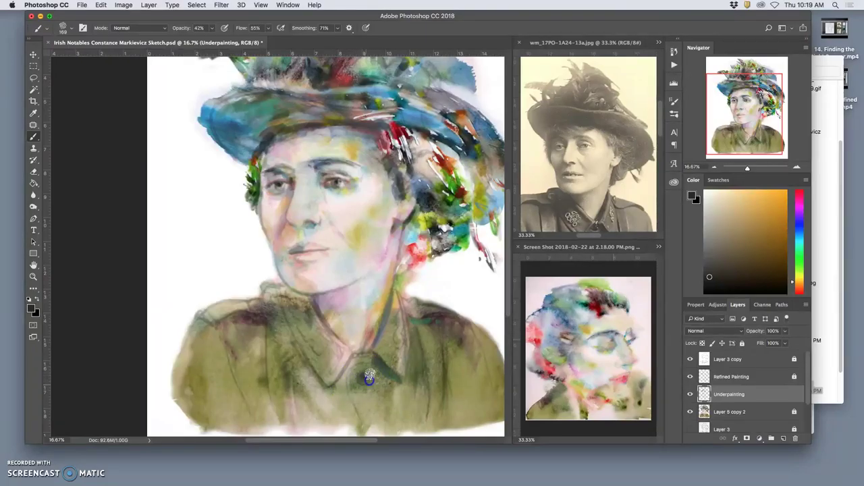
alt+click(547, 217)
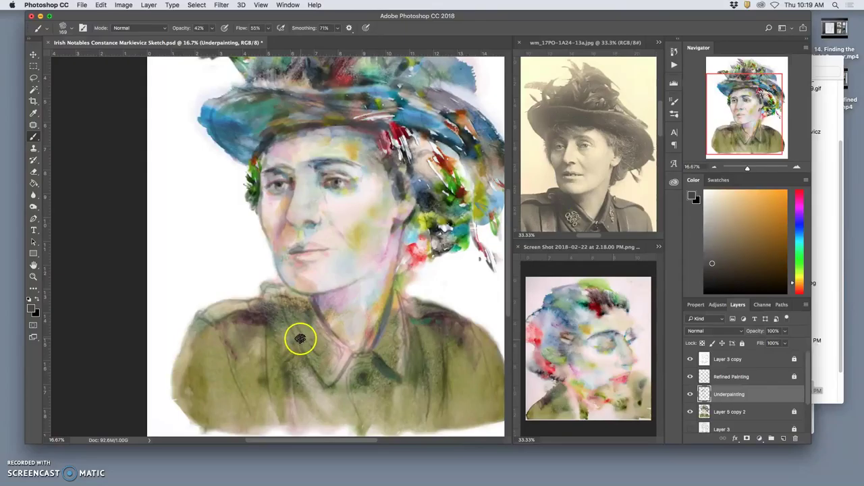
drag(299, 342, 295, 325)
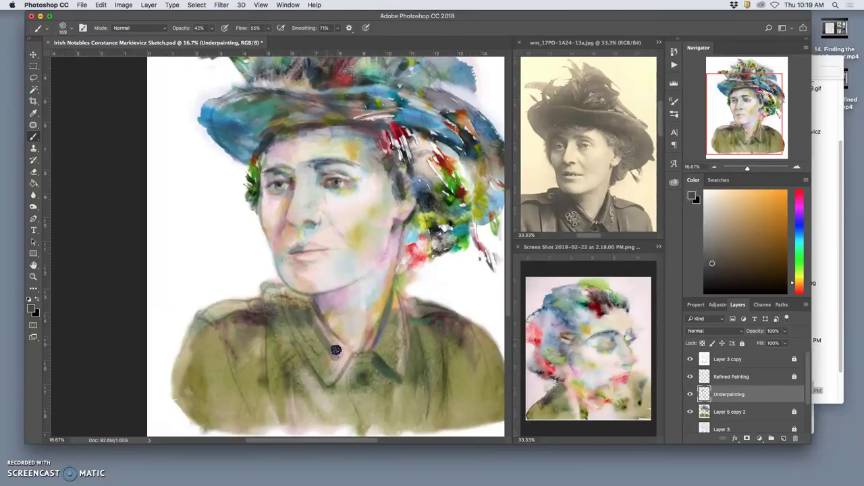
Sample a light skin tone from the neck and brush it into the open V of the neckline and along the left collar
alt+click(424, 220)
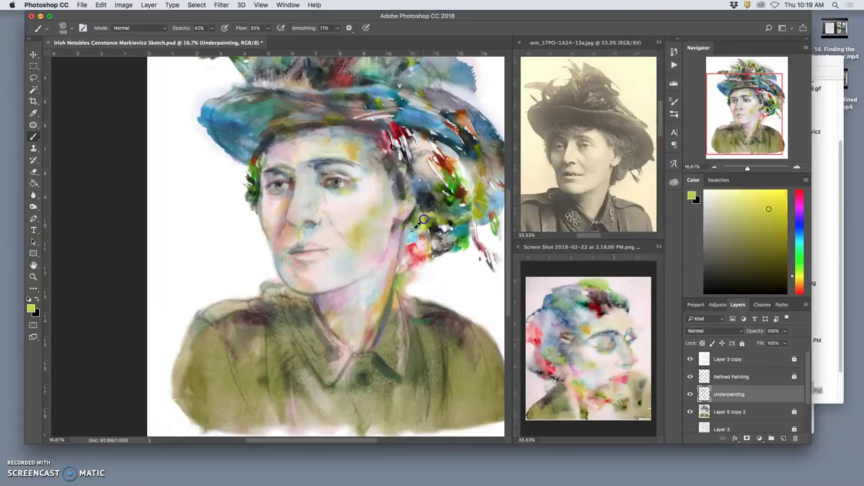
alt+click(346, 353)
mouse_move(343, 355)
mouse_down()
mouse_move(332, 359)
mouse_move(334, 372)
mouse_up()
click(336, 354)
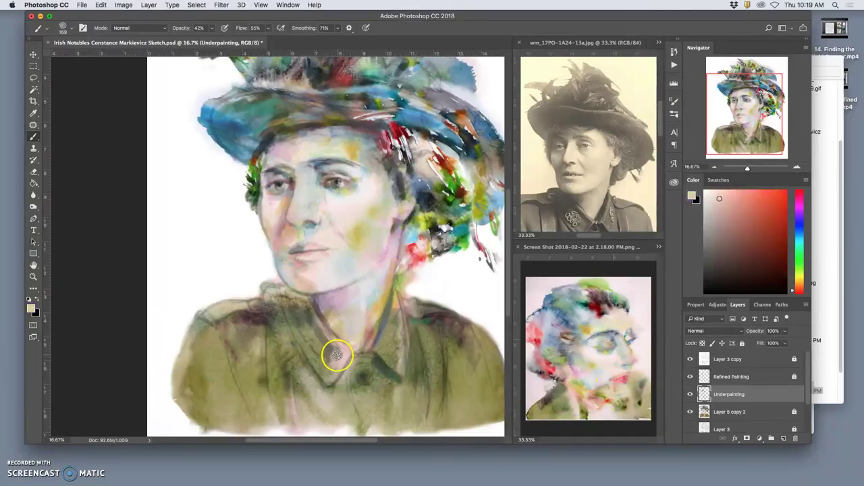
mouse_move(332, 376)
mouse_down()
mouse_move(340, 333)
mouse_move(407, 331)
mouse_move(385, 320)
mouse_move(321, 354)
mouse_move(288, 341)
mouse_move(283, 358)
mouse_move(293, 339)
mouse_up()
Sample dark blue-grey tones and paint the fold of the left collar, undoing the last stroke
alt+click(384, 322)
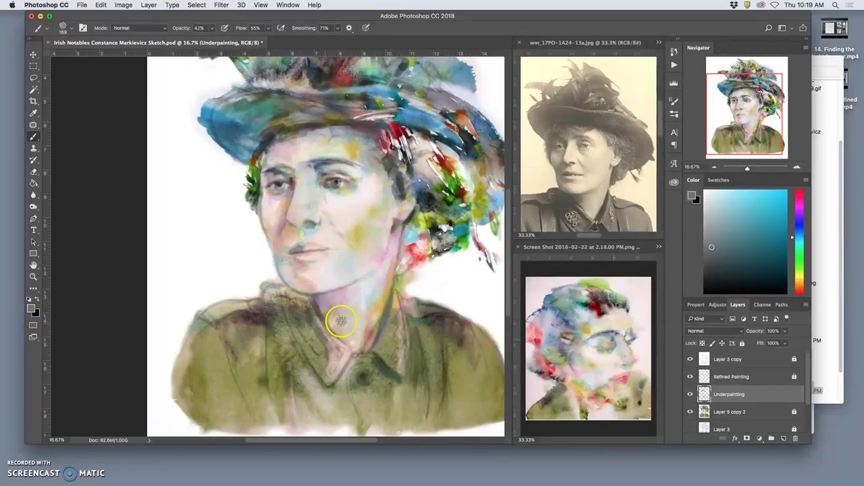
alt+click(432, 193)
alt+click(463, 145)
click(303, 286)
mouse_move(284, 322)
mouse_down()
mouse_move(308, 348)
mouse_move(291, 332)
mouse_move(319, 384)
mouse_move(286, 353)
mouse_move(283, 334)
mouse_move(286, 398)
mouse_move(283, 338)
mouse_up()
key(super+z)
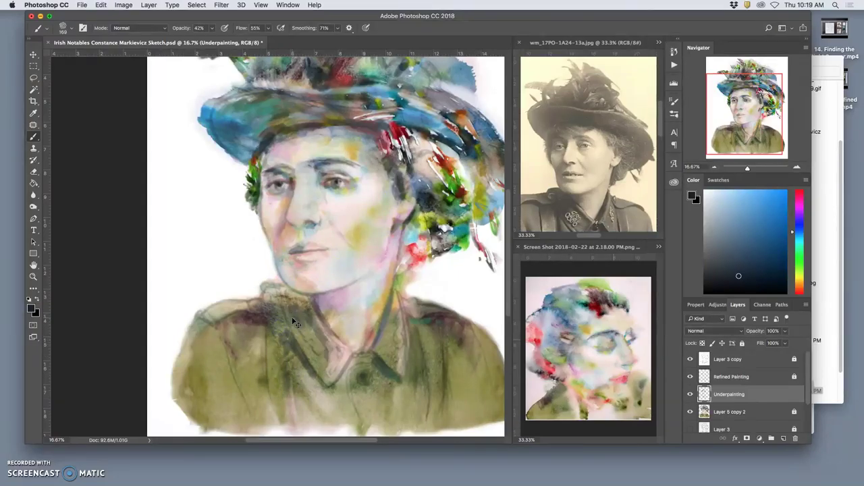
Sample dark grey-brown tones from the left shoulder and paint folds down the left shirt front, undoing the last stroke beside the collar
alt+click(251, 318)
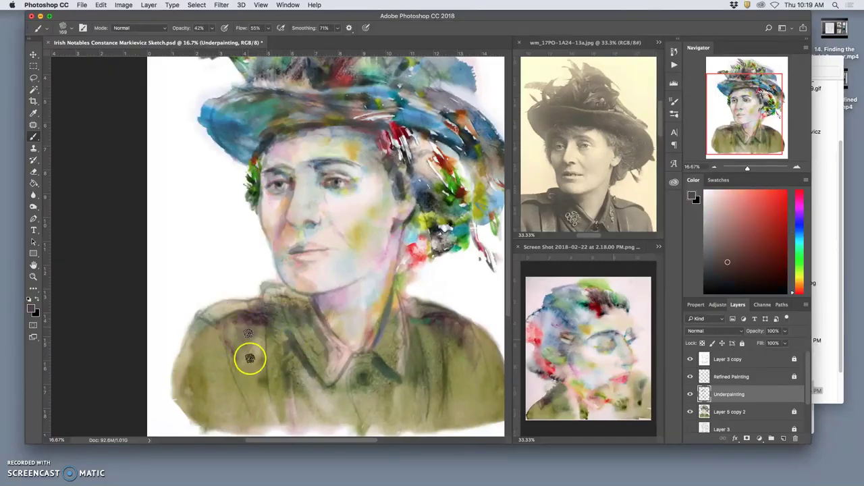
mouse_move(247, 355)
mouse_down()
mouse_move(267, 349)
mouse_move(267, 427)
mouse_up()
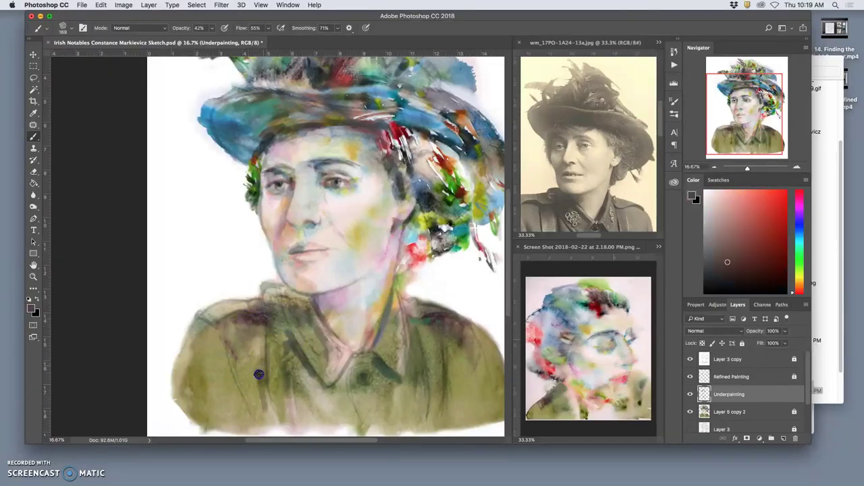
mouse_move(262, 382)
mouse_down()
mouse_move(263, 353)
mouse_move(281, 430)
mouse_up()
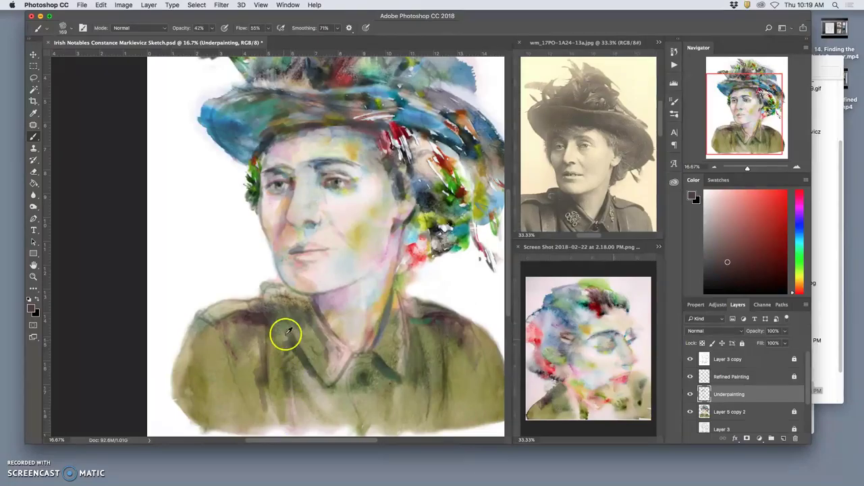
alt+click(266, 318)
drag(269, 329, 276, 338)
mouse_move(273, 299)
mouse_down()
mouse_move(284, 299)
mouse_move(250, 308)
mouse_move(248, 301)
mouse_up()
key(super+z)
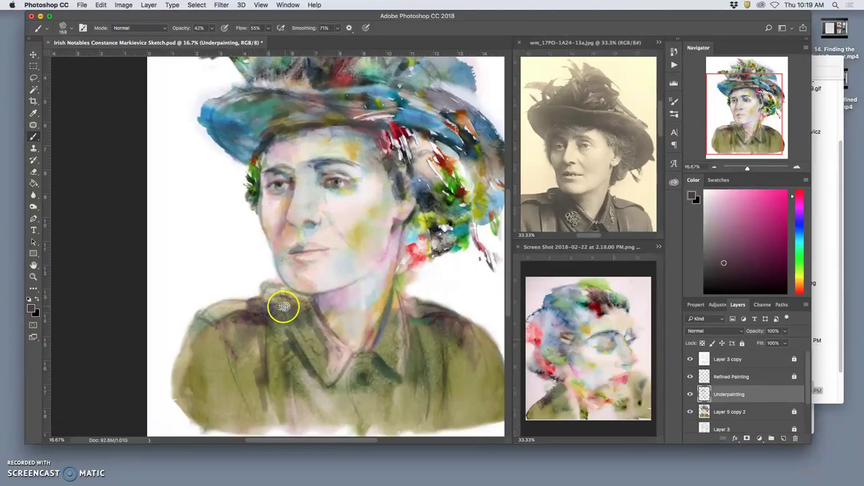
Sample beige and dark brown tones from the collar and shoulder and deepen the shadows on both shoulders and the left collar
alt+click(285, 299)
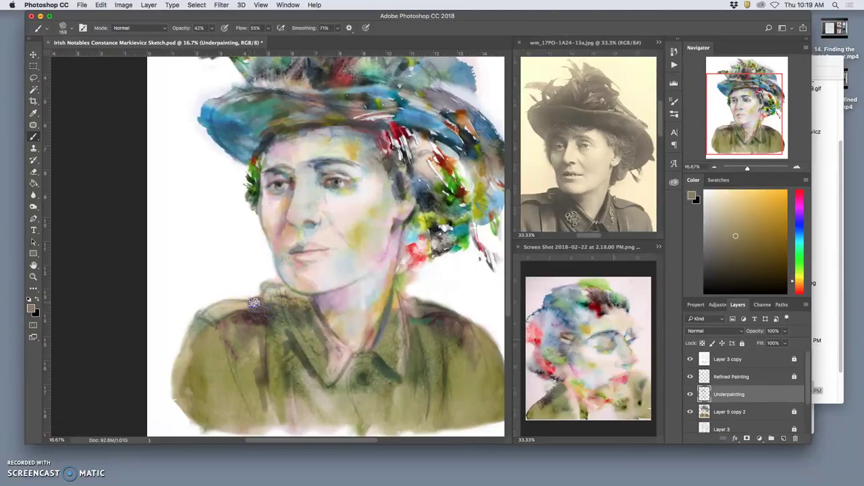
alt+click(264, 309)
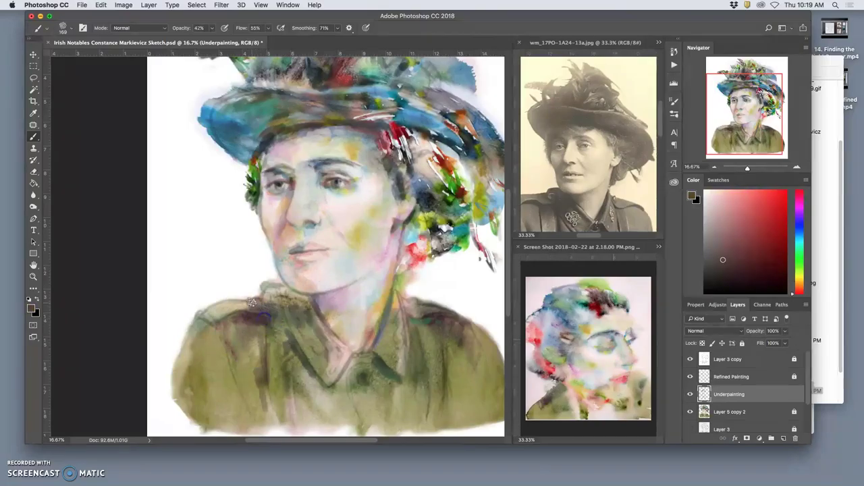
mouse_move(257, 303)
mouse_down()
mouse_move(318, 308)
mouse_move(380, 343)
mouse_move(423, 317)
mouse_move(417, 295)
mouse_move(409, 309)
mouse_move(413, 304)
mouse_up()
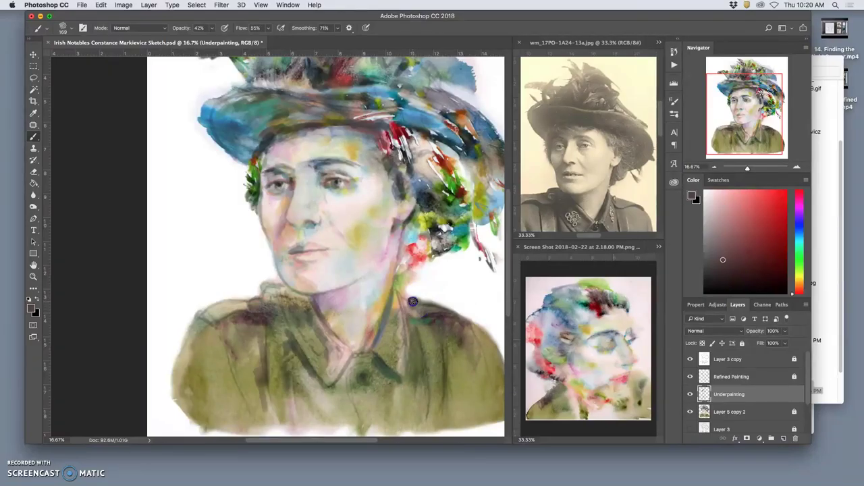
mouse_move(415, 358)
mouse_down()
mouse_move(411, 371)
mouse_move(407, 304)
mouse_move(405, 316)
mouse_up()
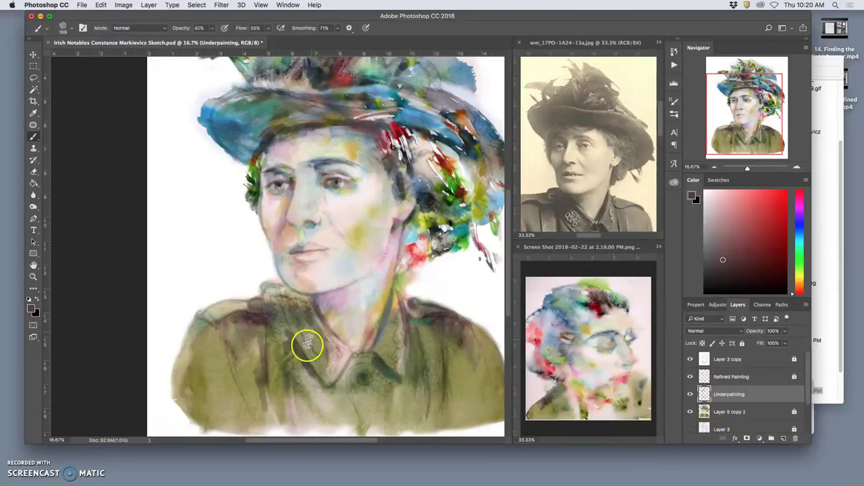
drag(283, 322, 305, 298)
mouse_move(293, 323)
mouse_down()
mouse_move(285, 304)
mouse_move(303, 317)
mouse_move(287, 308)
mouse_move(294, 342)
mouse_up()
click(413, 264)
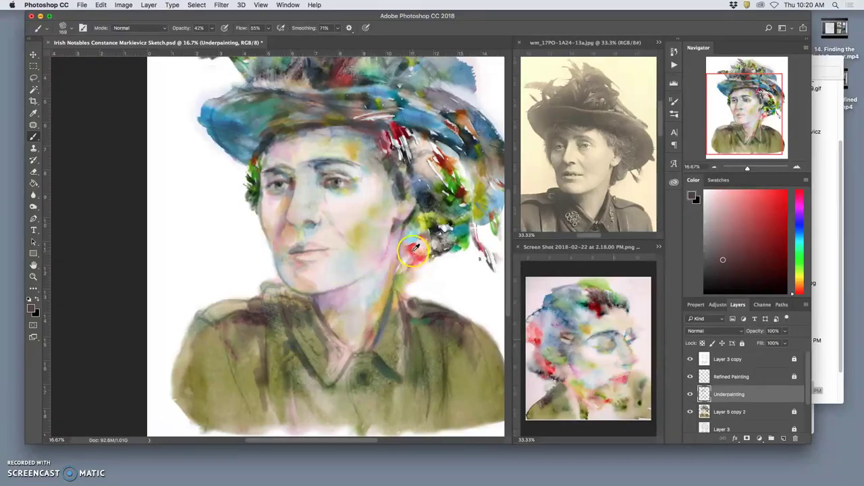
Sample dark red from the hair and a muted brown from the shirt, and paint vertical folds below both shoulders
alt+click(458, 194)
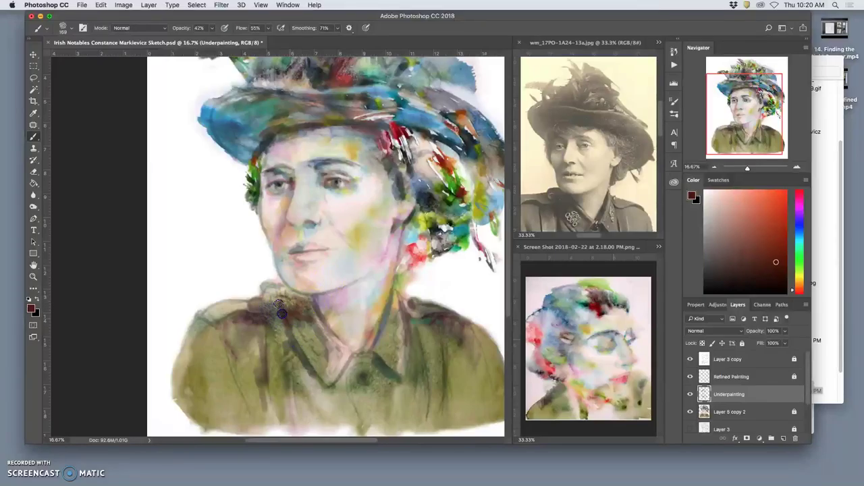
mouse_move(272, 319)
mouse_down()
mouse_move(283, 358)
mouse_move(275, 313)
mouse_move(280, 335)
mouse_up()
mouse_move(322, 416)
mouse_down()
mouse_move(380, 391)
mouse_move(335, 388)
mouse_move(287, 353)
mouse_move(256, 346)
mouse_move(238, 366)
mouse_move(238, 386)
mouse_move(228, 359)
mouse_move(255, 421)
mouse_move(227, 367)
mouse_move(247, 410)
mouse_move(257, 334)
mouse_up()
alt+click(254, 331)
mouse_move(220, 363)
mouse_down()
mouse_move(232, 421)
mouse_move(224, 361)
mouse_move(231, 342)
mouse_move(365, 343)
mouse_move(426, 348)
mouse_move(428, 356)
mouse_move(459, 331)
mouse_up()
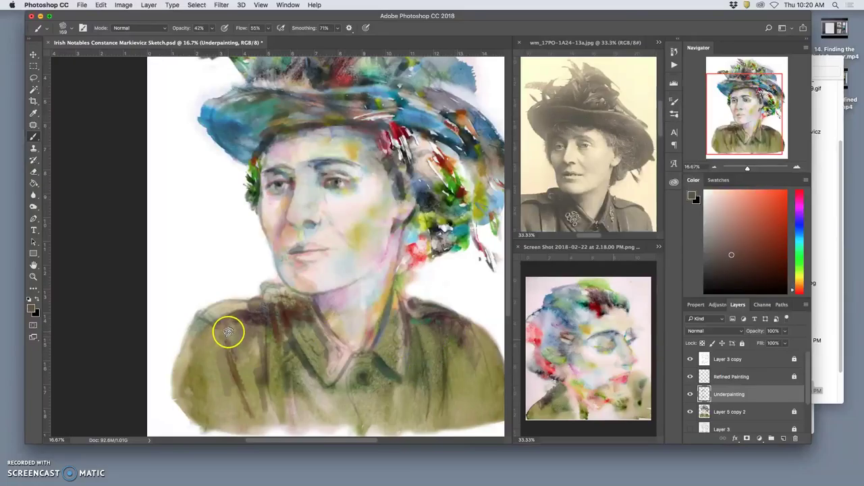
drag(227, 332, 233, 358)
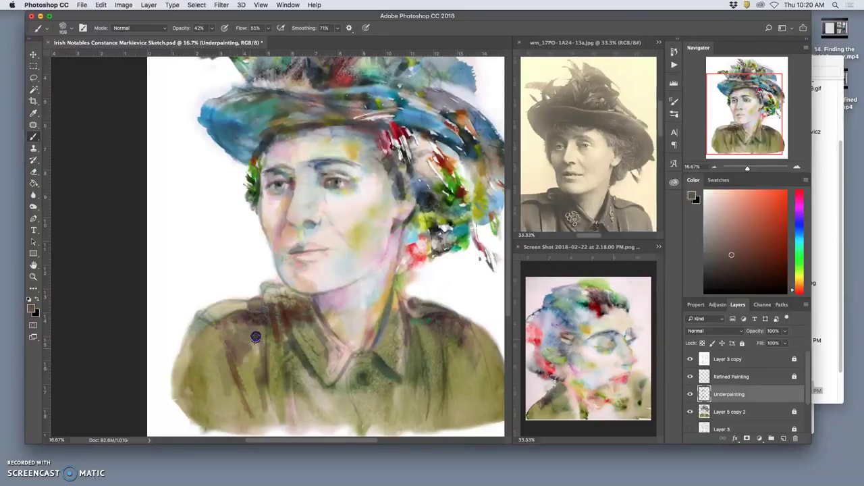
Sample dark brown from beside the left collar and deepen the vertical folds below the left shoulder
alt+click(286, 321)
drag(243, 351, 244, 355)
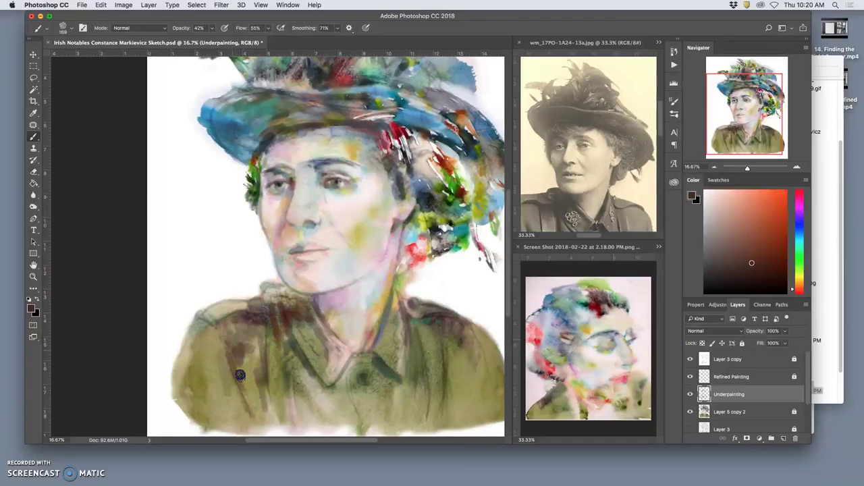
click(237, 332)
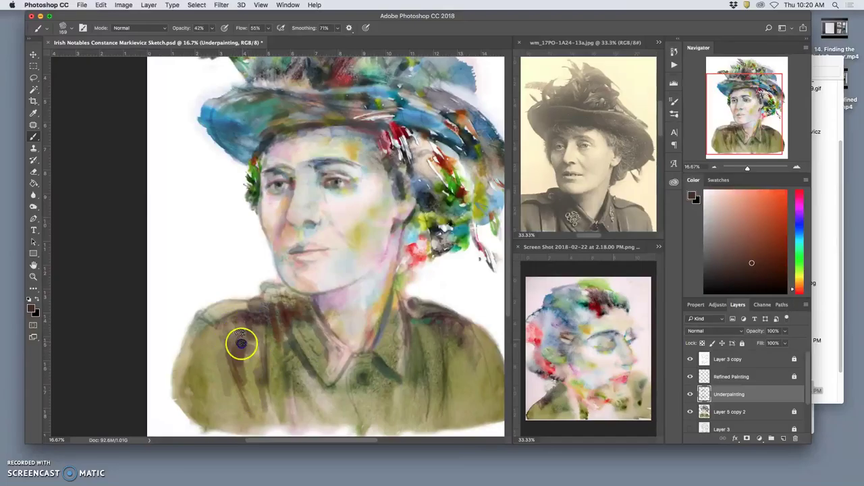
alt+click(279, 328)
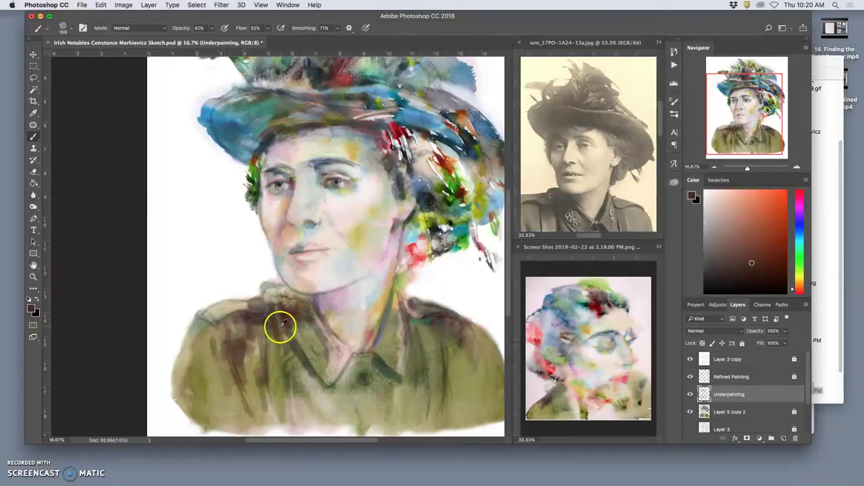
click(257, 361)
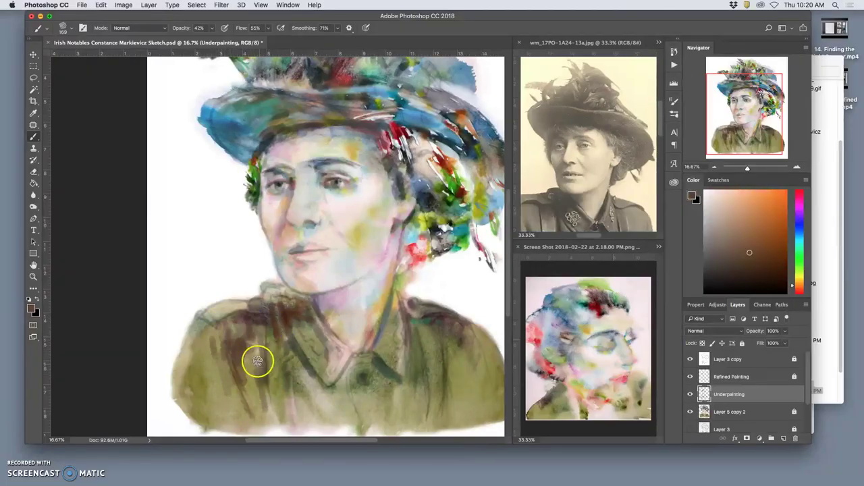
Sample olive and brown tones from the left shirt front and blend them between the folds
alt+click(249, 393)
alt+click(257, 353)
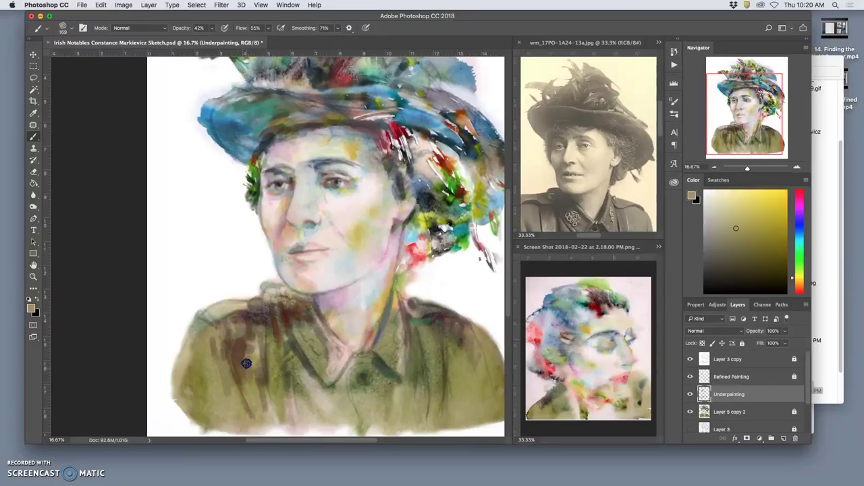
alt+click(270, 334)
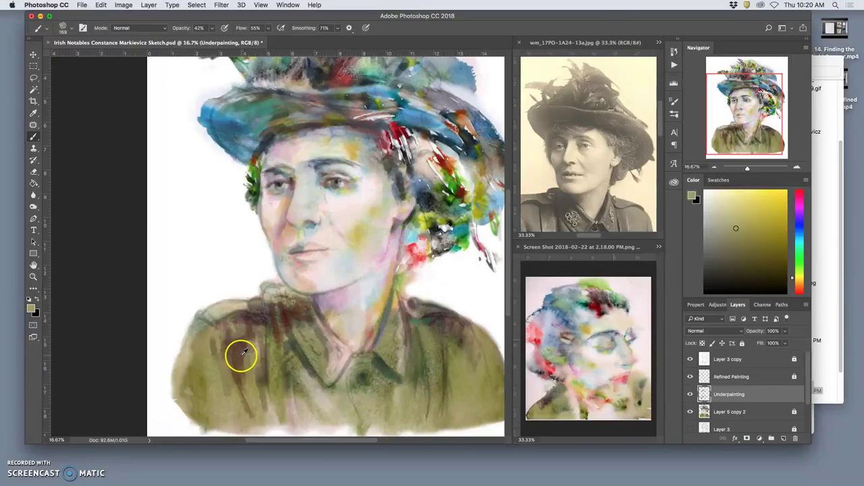
alt+click(244, 351)
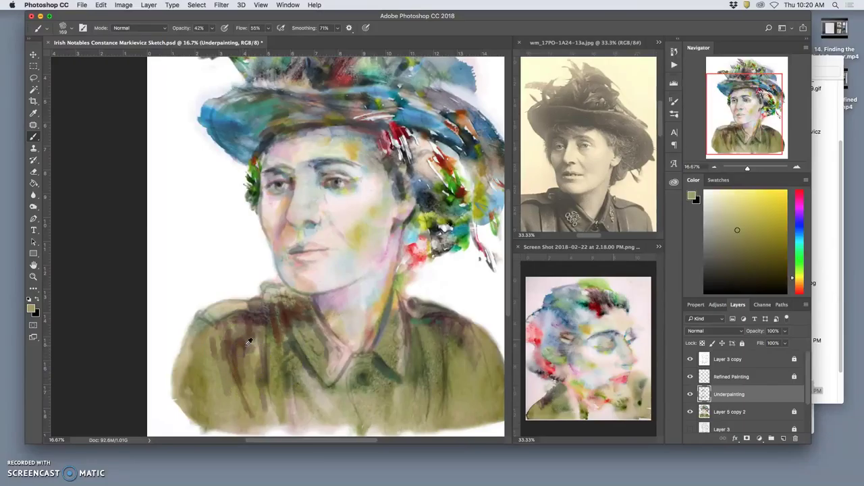
alt+click(239, 349)
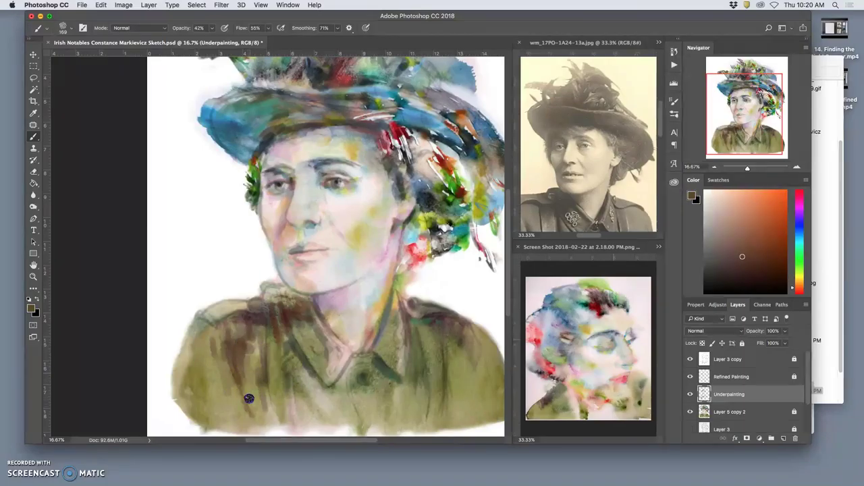
drag(267, 326, 259, 331)
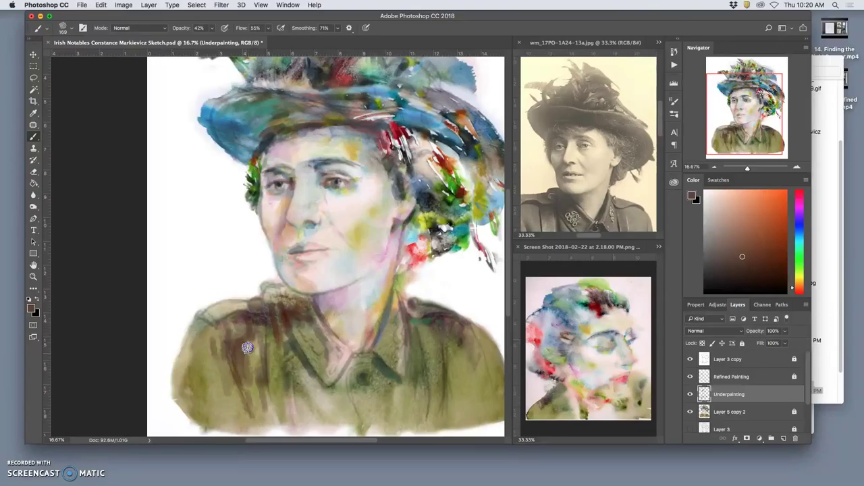
Sample pink from the hair and ochre-brown from the shirt, and warm the folds on the left shirt front
alt+click(410, 250)
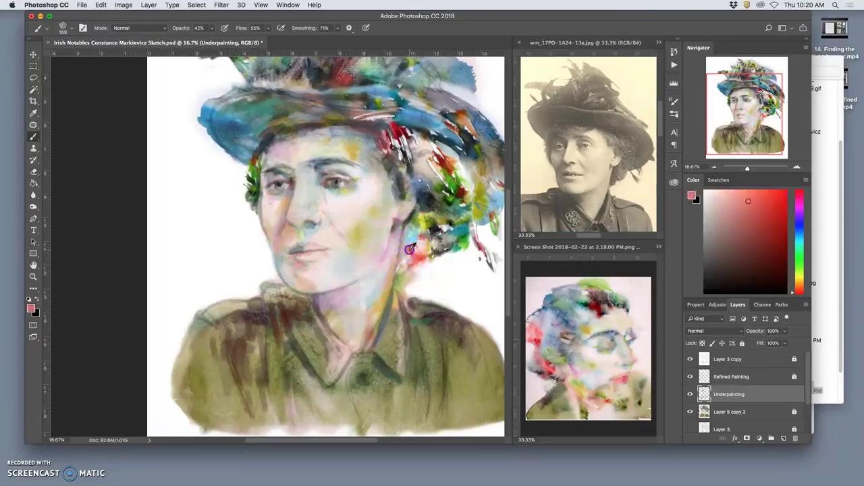
drag(234, 334, 244, 364)
alt+click(260, 332)
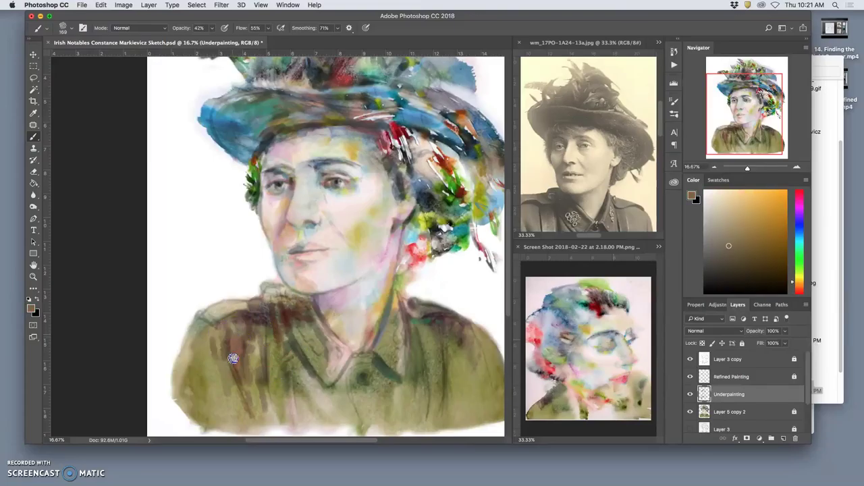
mouse_move(230, 346)
mouse_down()
mouse_move(260, 426)
mouse_move(229, 348)
mouse_move(247, 396)
mouse_up()
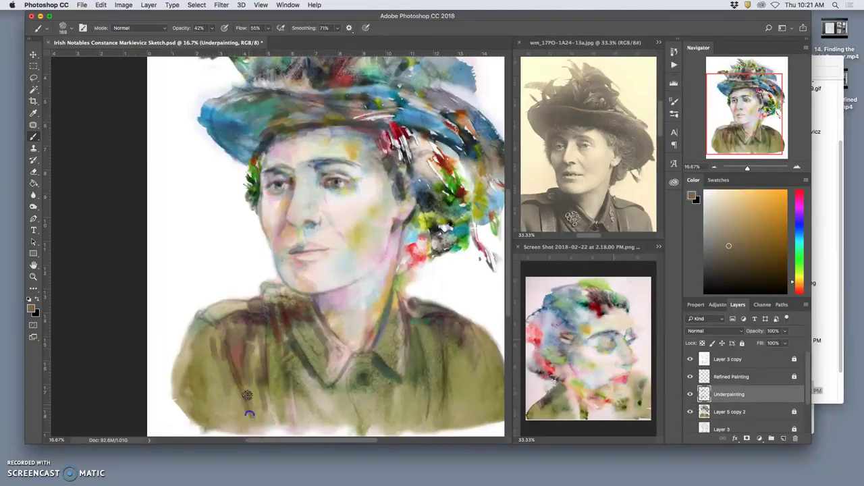
Sample blue from the hat and paint blue accents along the folds below both shoulders
alt+click(440, 134)
click(345, 220)
mouse_move(241, 307)
mouse_down()
mouse_move(228, 353)
mouse_move(217, 338)
mouse_move(223, 380)
mouse_move(210, 332)
mouse_move(214, 370)
mouse_move(202, 417)
mouse_move(211, 340)
mouse_move(194, 360)
mouse_move(407, 324)
mouse_move(461, 341)
mouse_move(452, 356)
mouse_move(460, 373)
mouse_move(445, 341)
mouse_up()
click(420, 331)
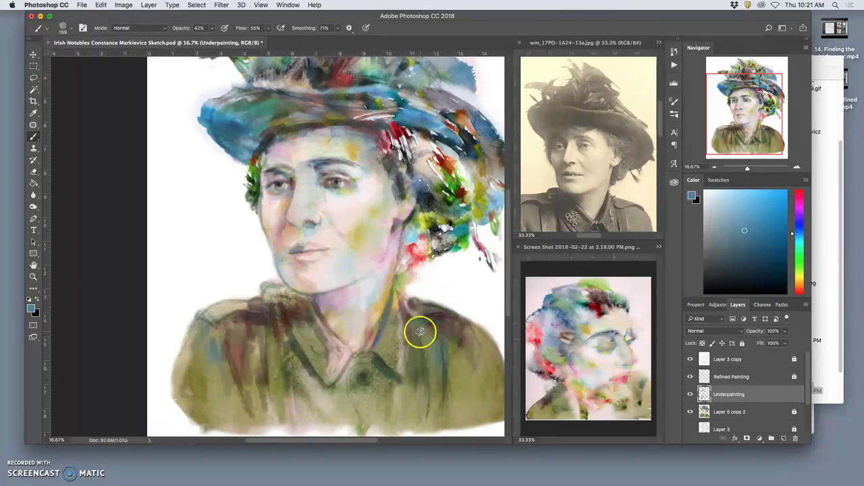
alt+click(423, 348)
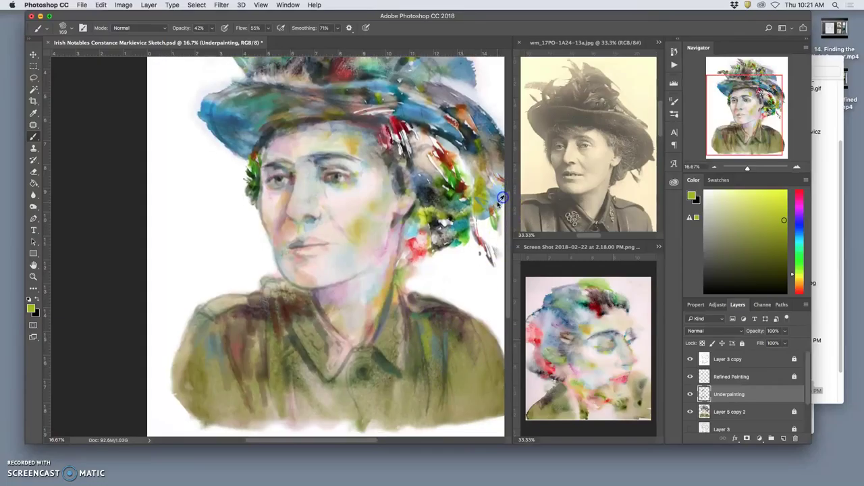
Sample a colour from the hat's trailing feathers and brush accents onto the right shoulder and the V of the neckline
alt+click(499, 195)
mouse_move(435, 323)
mouse_down()
mouse_move(428, 401)
mouse_move(424, 382)
mouse_move(407, 398)
mouse_move(359, 401)
mouse_move(367, 397)
mouse_move(348, 353)
mouse_move(332, 377)
mouse_up()
mouse_move(353, 345)
mouse_down()
mouse_move(384, 334)
mouse_move(361, 359)
mouse_move(342, 347)
mouse_up()
mouse_move(326, 381)
mouse_down()
mouse_move(371, 330)
mouse_move(325, 360)
mouse_up()
Sample pinkish skin tones from the neck and collar and brush them over the left collar flap and the shirt's lower centre
alt+click(370, 333)
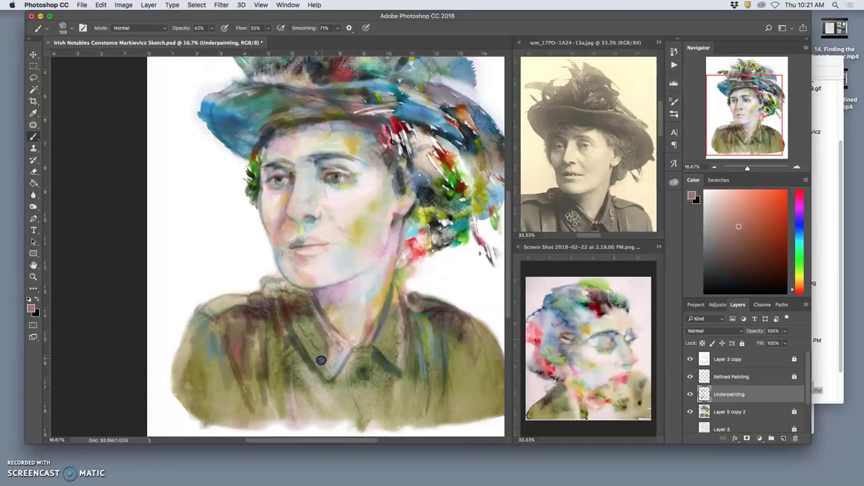
alt+click(317, 349)
click(326, 359)
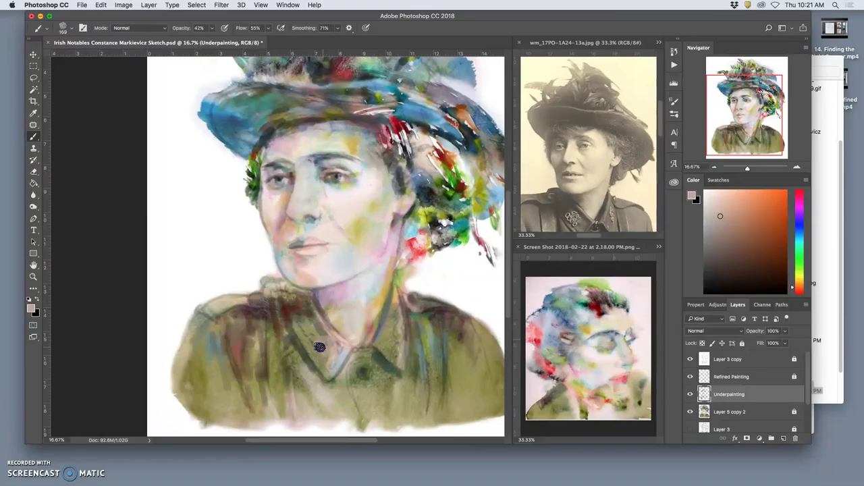
mouse_move(309, 337)
mouse_down()
mouse_move(336, 419)
mouse_move(365, 345)
mouse_move(361, 328)
mouse_move(326, 367)
mouse_move(306, 347)
mouse_up()
alt+click(360, 330)
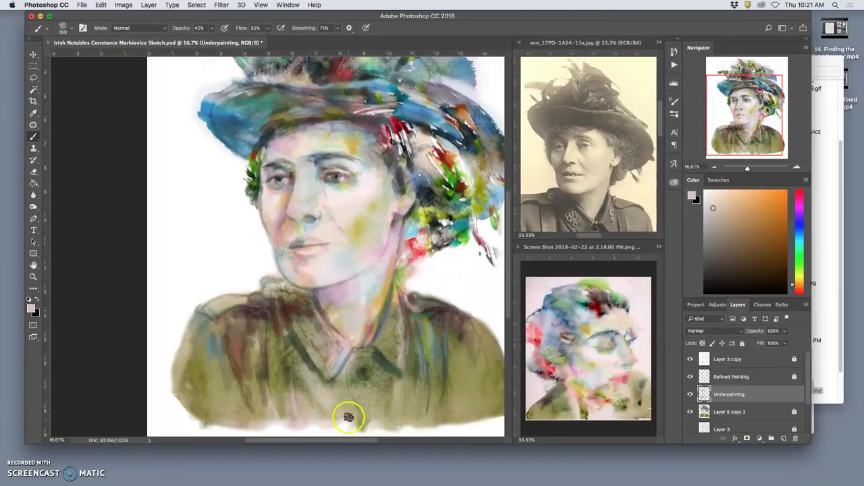
mouse_move(349, 416)
mouse_down()
mouse_move(353, 425)
mouse_move(349, 413)
mouse_up()
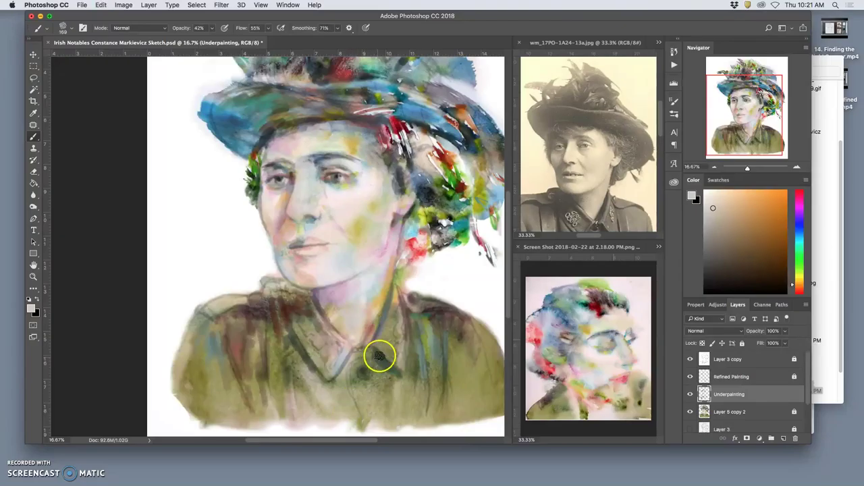
Sample warm ochre from the side of the neck and olive from the shirt, and paint the right collar flap and adjacent shirt front
alt+click(396, 296)
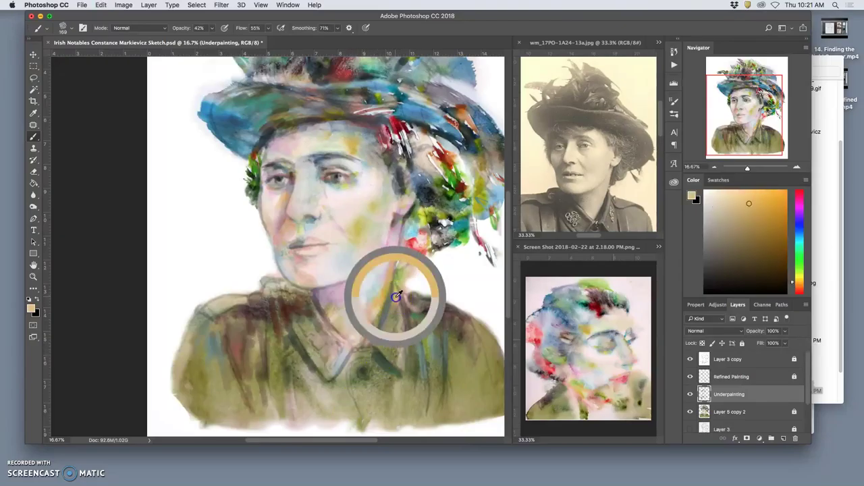
drag(385, 342, 389, 325)
mouse_move(396, 295)
mouse_down()
mouse_move(373, 383)
mouse_move(419, 359)
mouse_move(393, 357)
mouse_move(394, 307)
mouse_move(381, 377)
mouse_move(417, 370)
mouse_move(418, 382)
mouse_move(428, 357)
mouse_up()
alt+click(389, 359)
alt+click(423, 363)
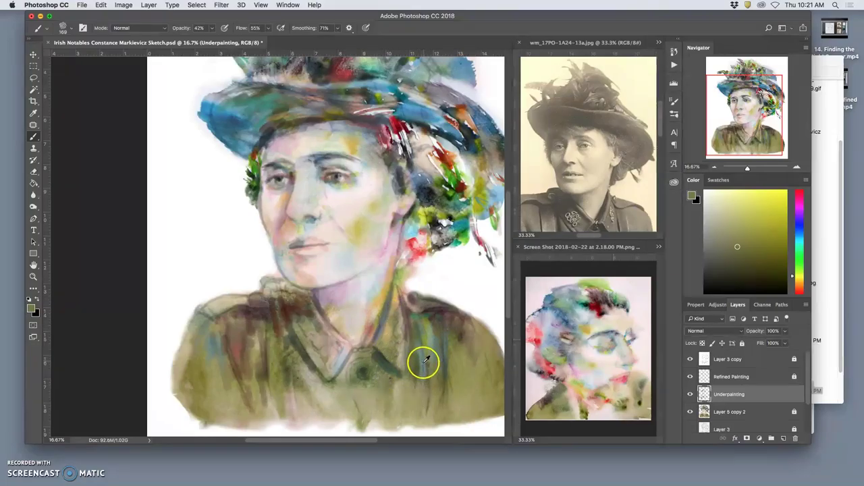
Sample a muted green from the hair and paint it down the folds on both sides of the shirt
alt+click(415, 228)
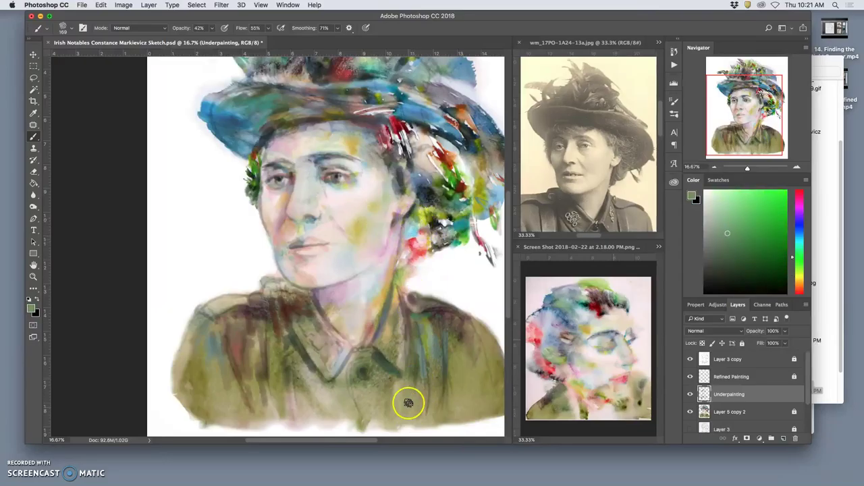
mouse_move(417, 383)
mouse_down()
mouse_move(417, 409)
mouse_move(419, 390)
mouse_up()
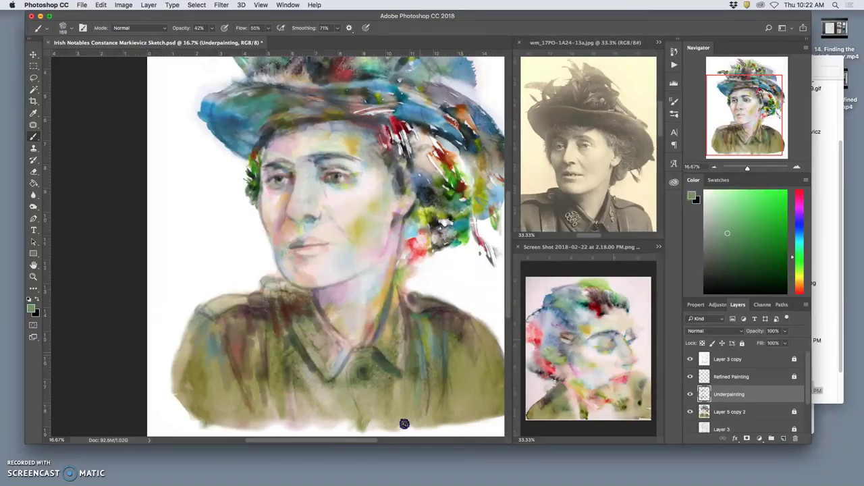
drag(417, 351, 423, 415)
mouse_move(445, 352)
mouse_down()
mouse_move(444, 386)
mouse_move(450, 345)
mouse_move(450, 383)
mouse_move(456, 347)
mouse_move(477, 378)
mouse_move(473, 360)
mouse_move(494, 365)
mouse_up()
drag(248, 335, 256, 411)
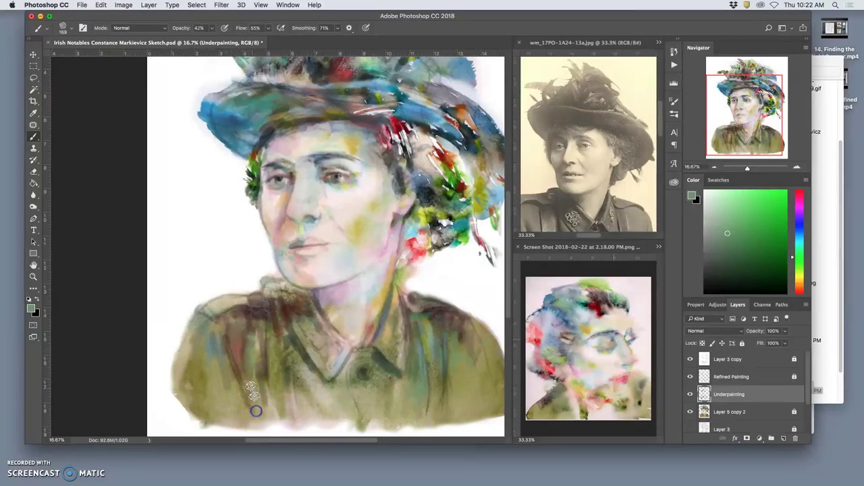
Sample muted green, olive and dark brown from the shirt and brush them over the left fold and left collar flap
drag(249, 374, 256, 413)
alt+click(253, 382)
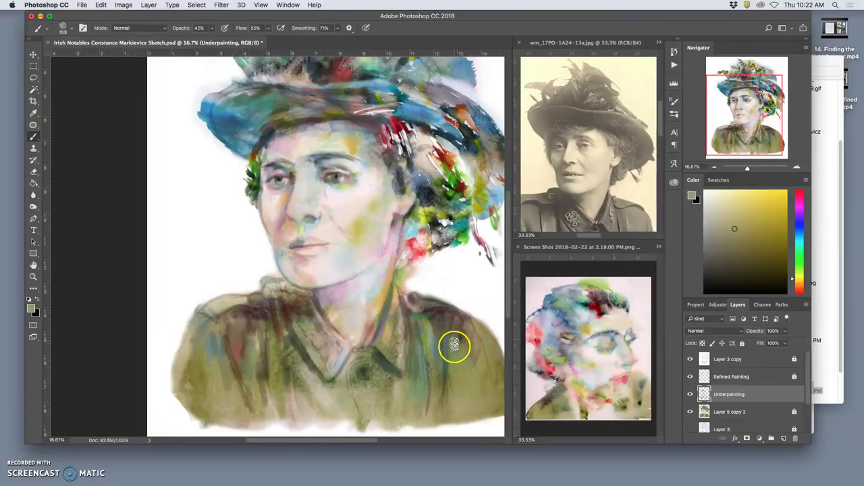
alt+click(420, 376)
drag(319, 353, 321, 359)
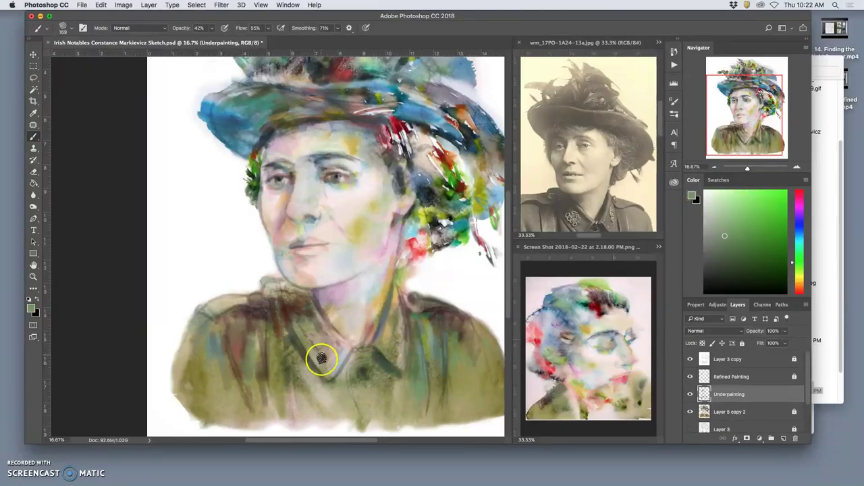
alt+click(304, 310)
click(313, 346)
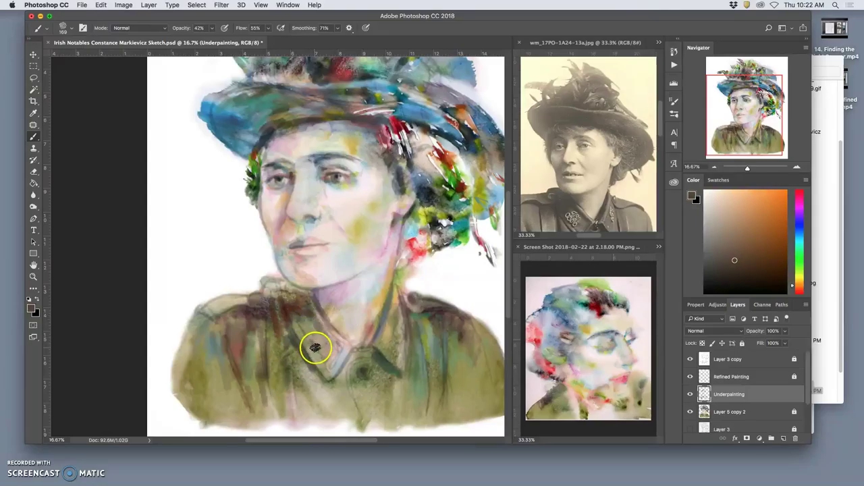
mouse_move(308, 341)
mouse_down()
mouse_move(314, 328)
mouse_move(305, 343)
mouse_up()
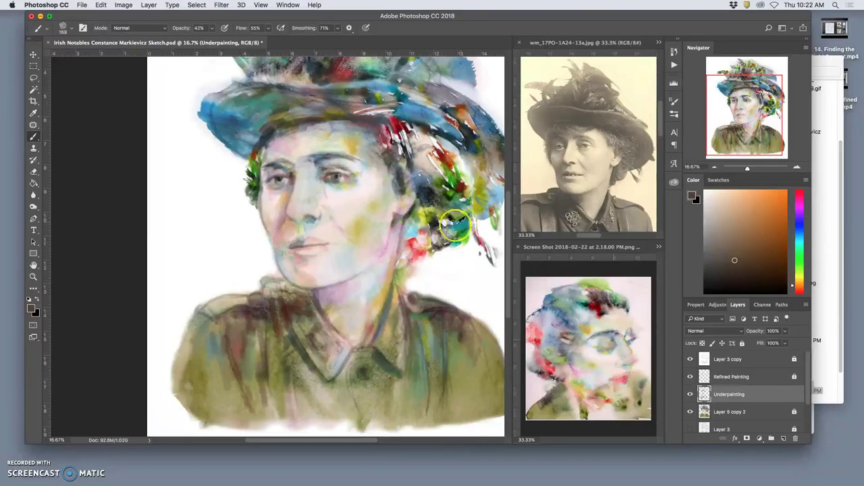
Sample red beneath the hair and blue-grey beside the face, and paint accents along the left collar flap and neckline point
alt+click(422, 251)
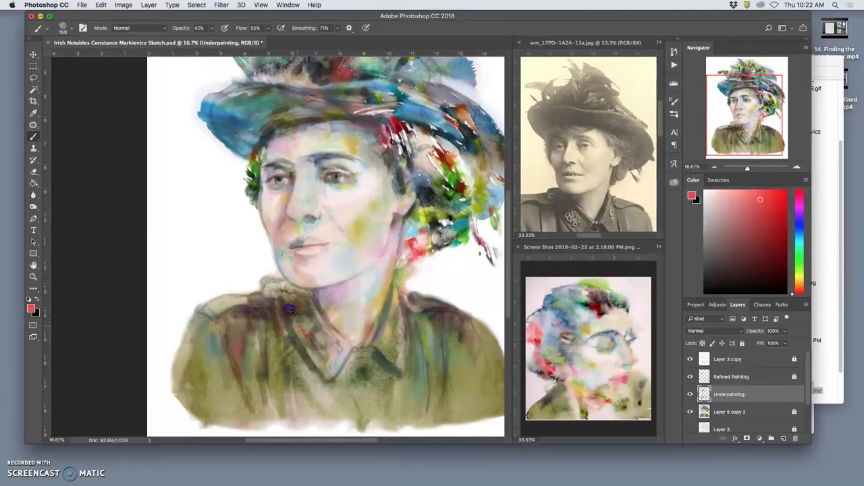
drag(339, 380, 341, 369)
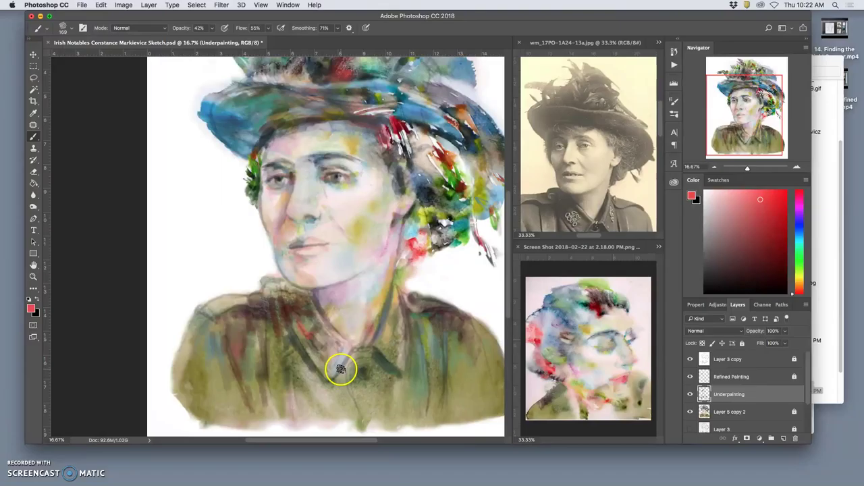
alt+click(423, 181)
click(318, 325)
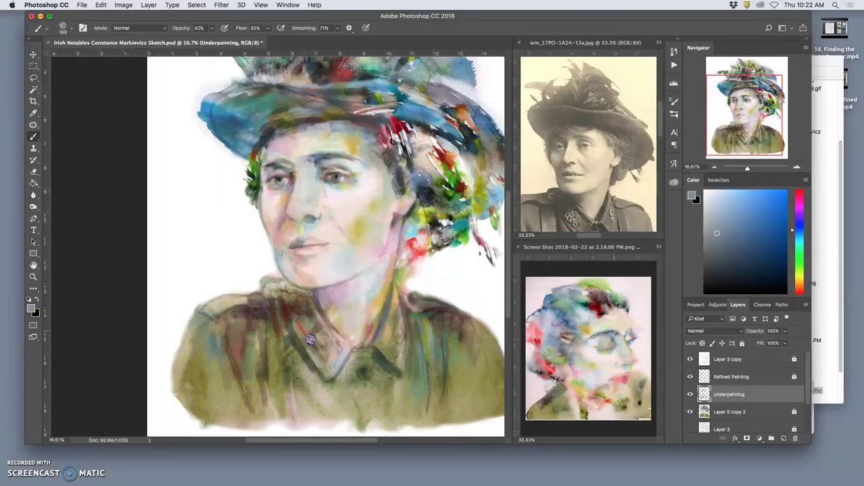
mouse_move(313, 345)
mouse_down()
mouse_move(333, 388)
mouse_move(286, 303)
mouse_up()
mouse_move(285, 302)
mouse_down()
mouse_move(343, 425)
mouse_move(315, 361)
mouse_move(316, 331)
mouse_move(342, 414)
mouse_move(331, 407)
mouse_move(354, 395)
mouse_move(352, 382)
mouse_up()
Sample khaki, dark grey and olive from the right collar and shirt, and paint around the button and down the shirt's centre
alt+click(385, 338)
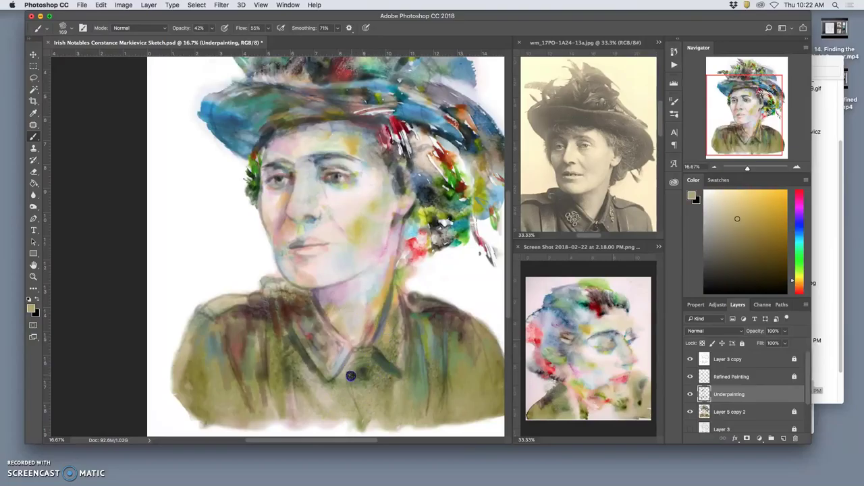
drag(356, 377, 376, 386)
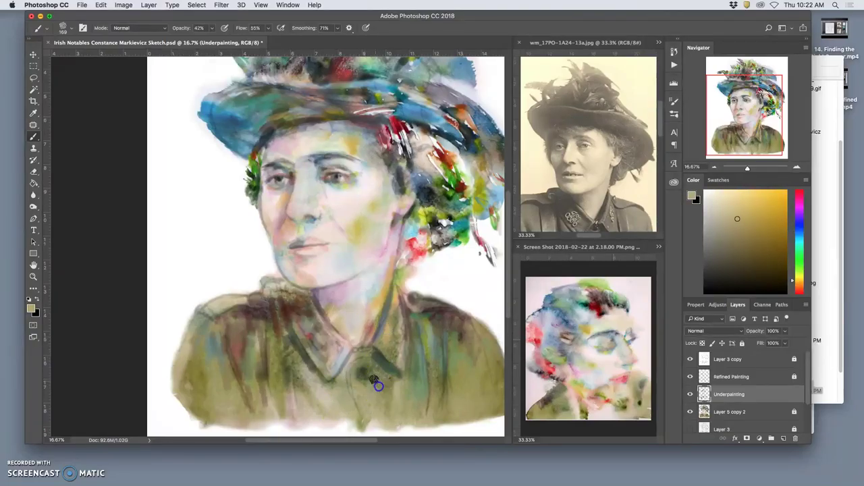
alt+click(377, 331)
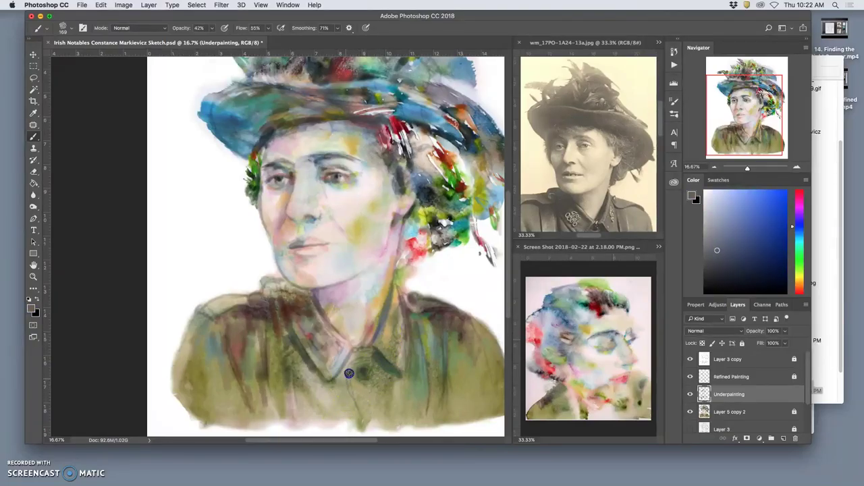
drag(361, 424, 362, 429)
mouse_move(342, 391)
mouse_down()
mouse_move(343, 422)
mouse_move(337, 412)
mouse_up()
alt+click(412, 380)
drag(323, 382, 328, 393)
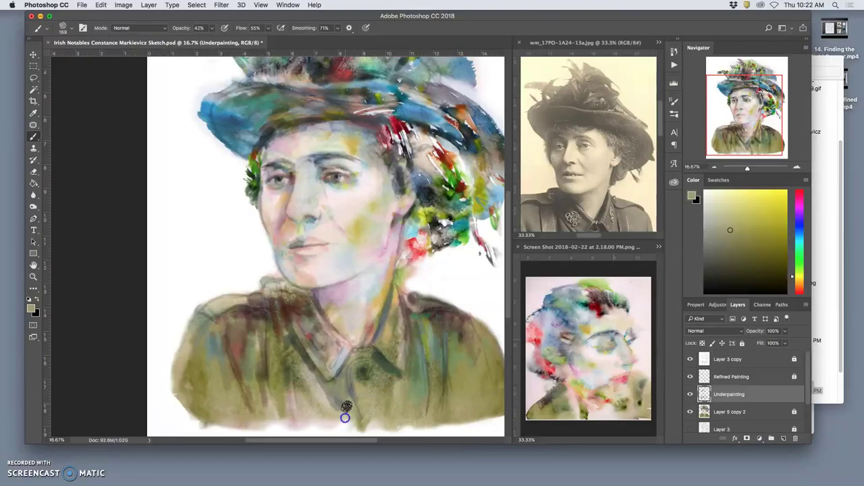
Sample teal from the hair and a shirt tone, and paint shadows below the neckline and under the left collar flap
alt+click(456, 195)
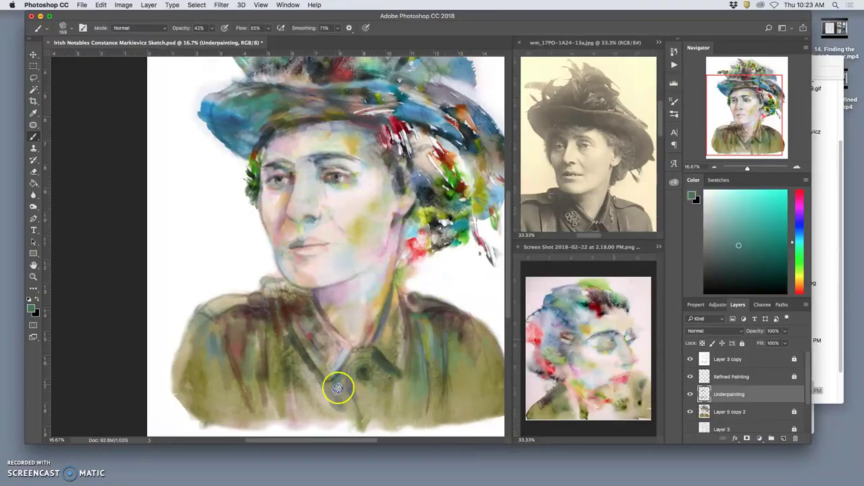
drag(349, 367, 335, 391)
alt+click(319, 393)
drag(304, 365, 316, 386)
drag(287, 337, 320, 386)
alt+click(308, 367)
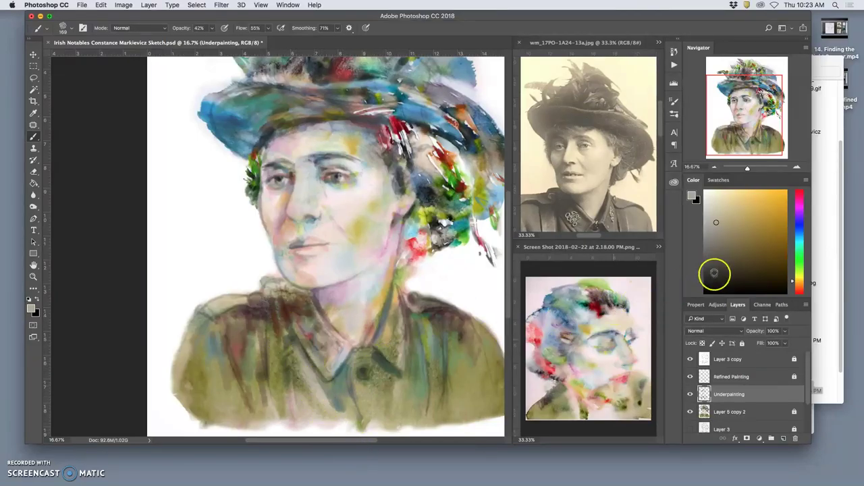
Toggle the visibility of Layer 3 copy to compare the portrait with and without its sketch lines
click(689, 360)
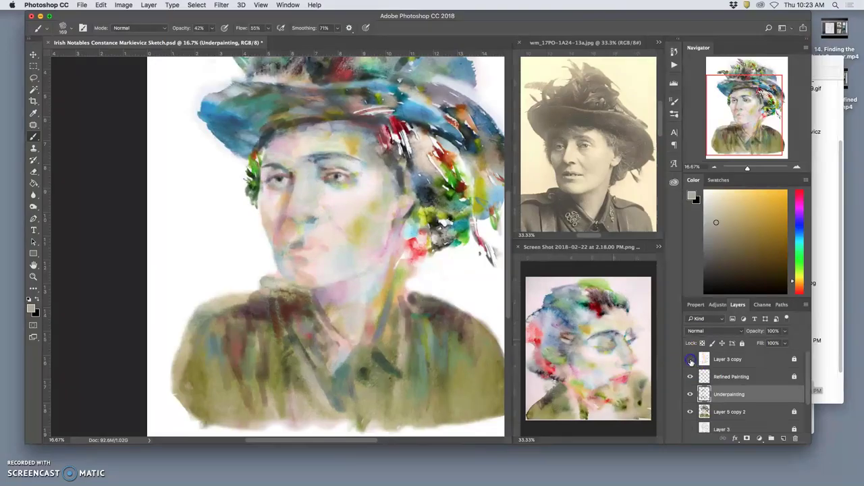
click(691, 359)
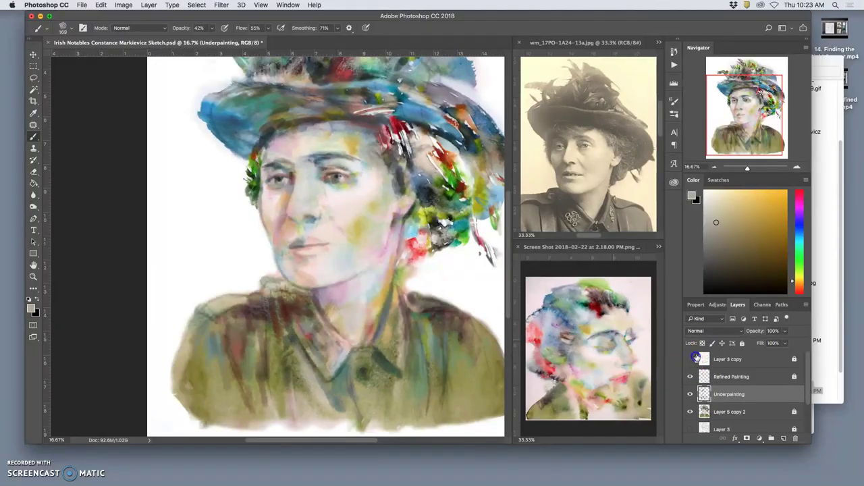
click(690, 359)
click(698, 356)
click(691, 360)
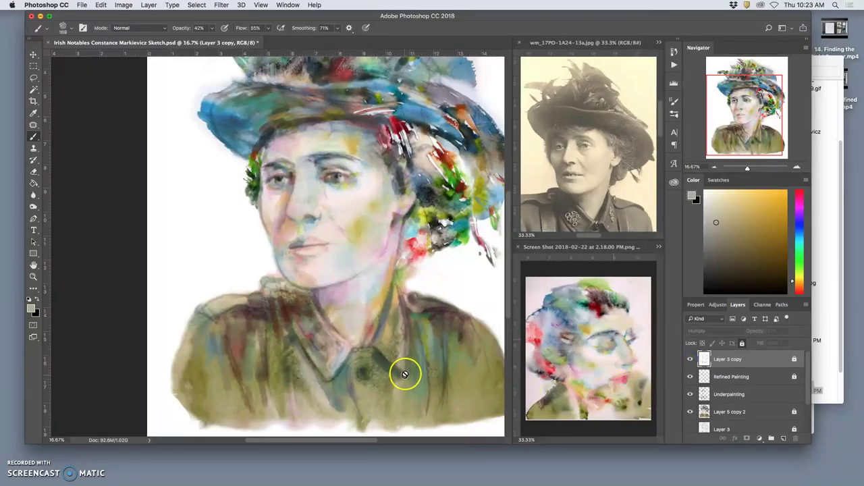
Sample a dark brown from the right shoulder and paint it on the Underpainting layer at the neckline point and left shoulder
alt+click(433, 310)
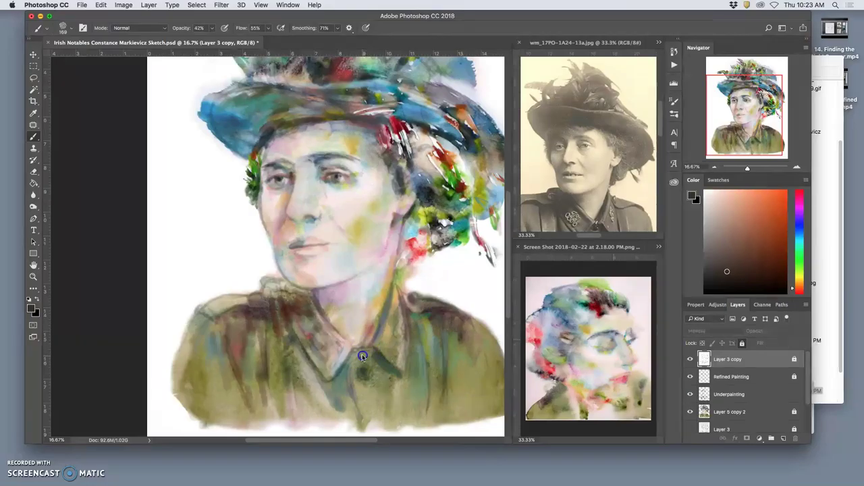
click(367, 347)
click(499, 167)
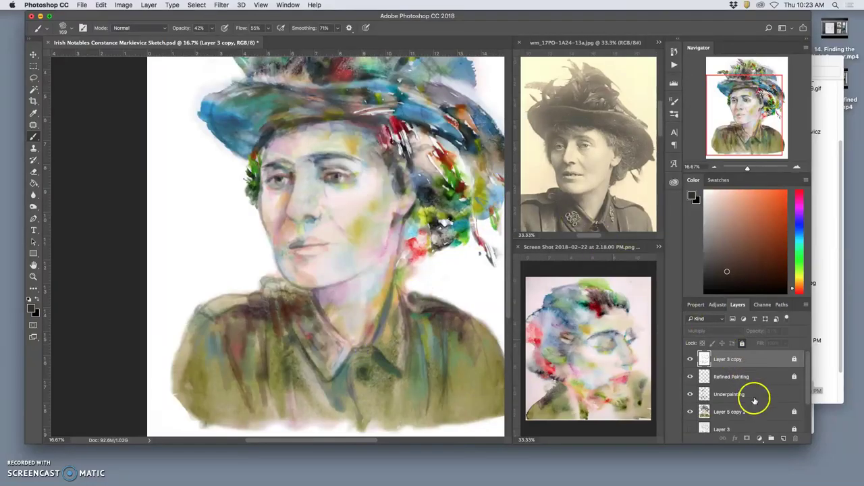
click(729, 392)
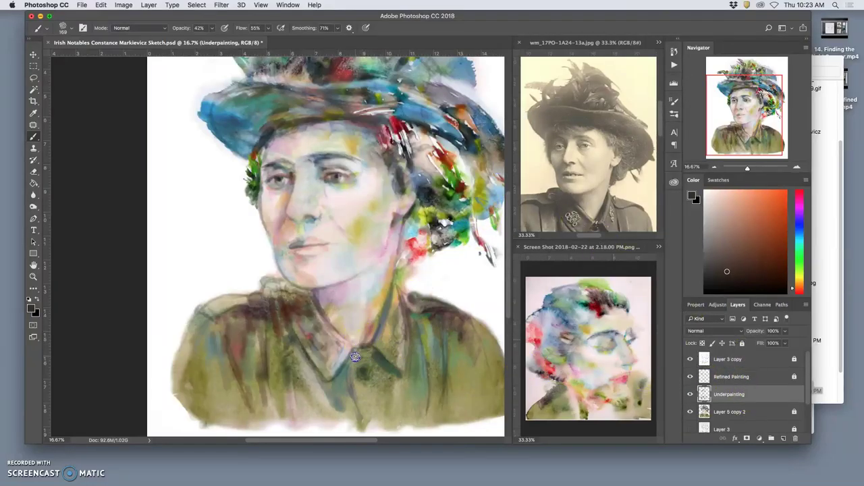
drag(359, 355, 347, 373)
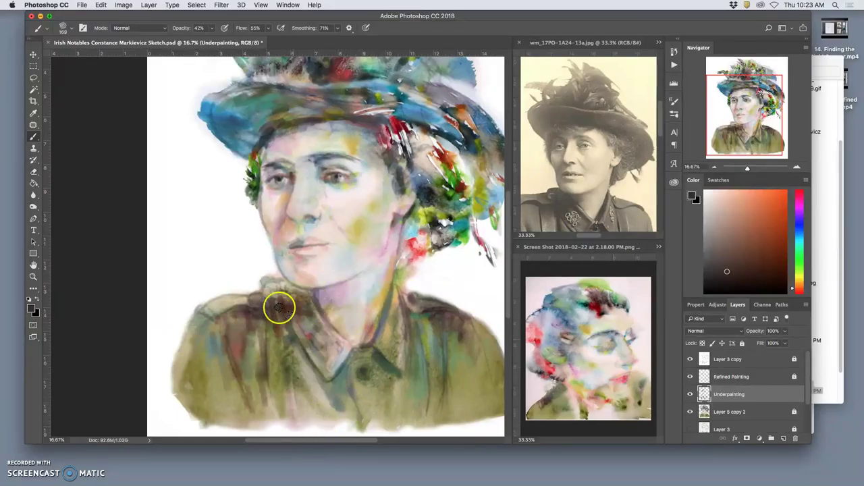
mouse_move(216, 412)
mouse_down()
mouse_move(194, 429)
mouse_move(209, 346)
mouse_move(230, 314)
mouse_up()
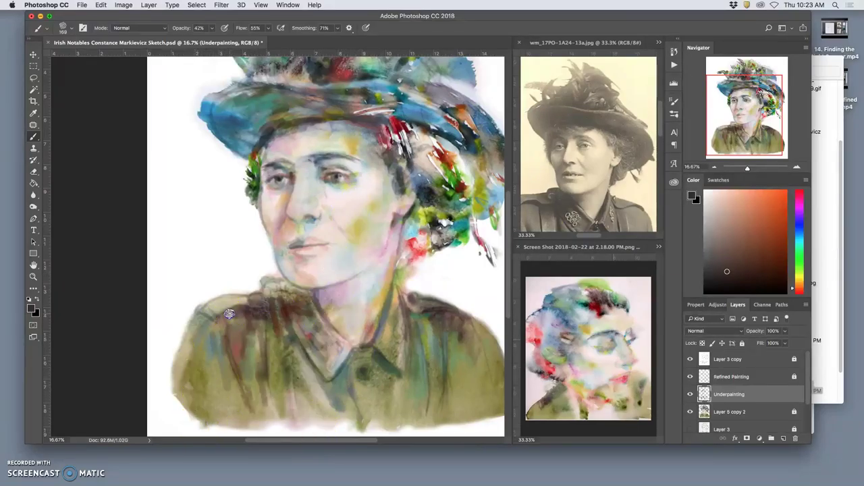
Sample the bright red below the hair and brush accents across the left shoulder and left collar flap
alt+click(418, 251)
mouse_move(260, 311)
mouse_down()
mouse_move(243, 326)
mouse_move(252, 312)
mouse_move(238, 308)
mouse_move(203, 355)
mouse_move(219, 336)
mouse_move(185, 346)
mouse_move(207, 309)
mouse_move(323, 304)
mouse_move(415, 320)
mouse_move(210, 299)
mouse_up()
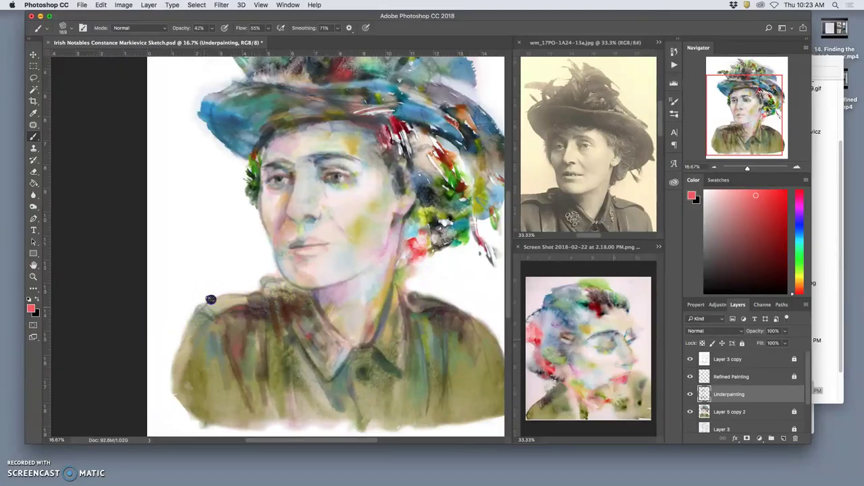
mouse_move(285, 300)
mouse_down()
mouse_move(296, 325)
mouse_move(288, 349)
mouse_up()
alt+click(261, 324)
mouse_move(256, 297)
mouse_down()
mouse_move(287, 286)
mouse_move(271, 281)
mouse_move(280, 294)
mouse_move(266, 351)
mouse_move(265, 442)
mouse_move(272, 405)
mouse_up()
key(super+z)
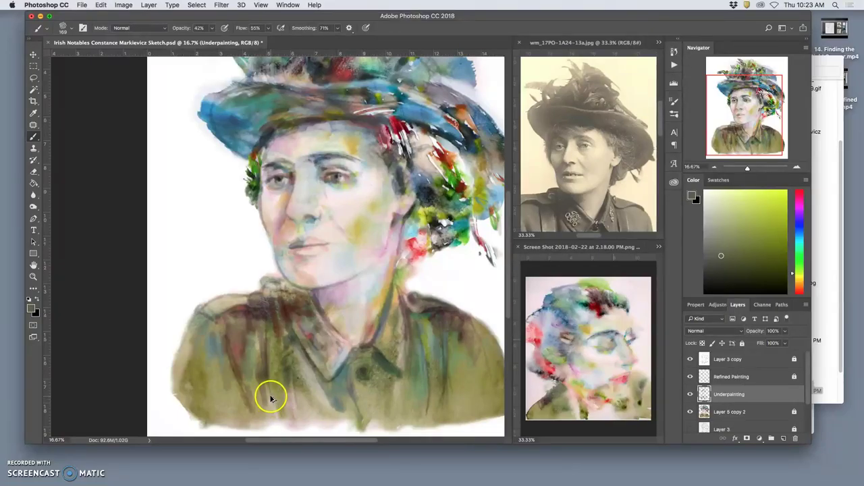
Unlock Layer 3 copy and erase its sketch lines along the outer edges of both shoulders and the shirt's lower left edge
click(736, 359)
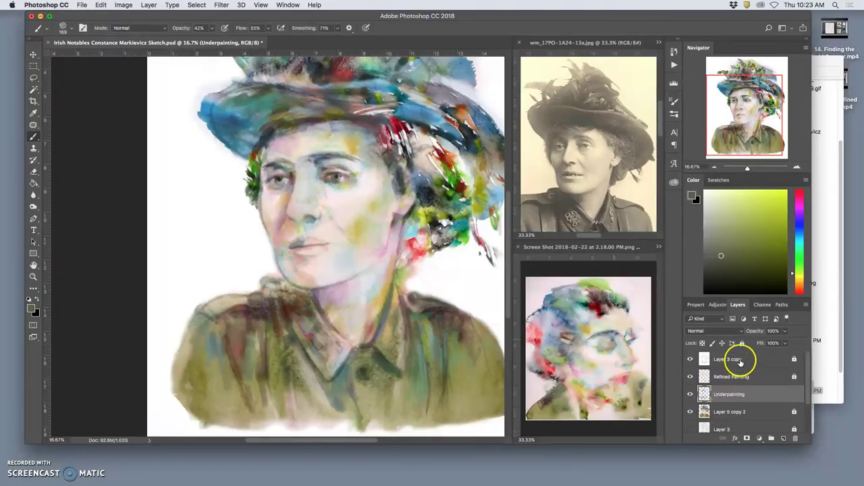
click(741, 343)
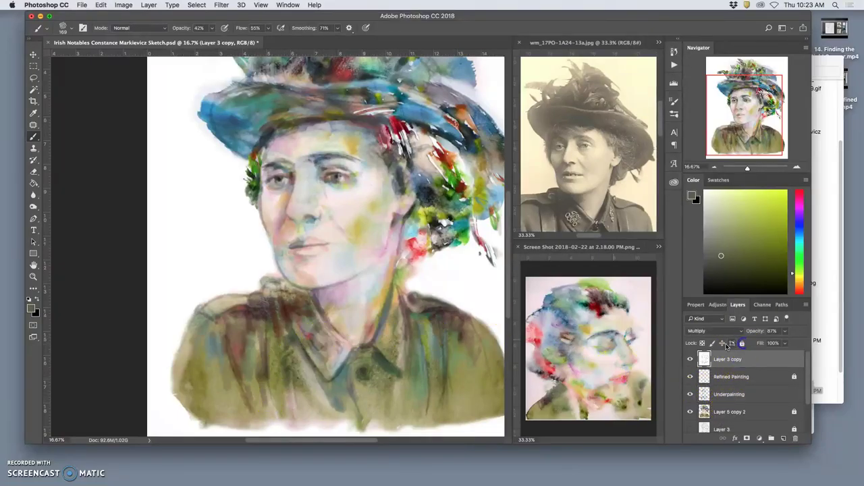
click(33, 170)
mouse_move(264, 277)
mouse_down()
mouse_move(173, 317)
mouse_move(209, 305)
mouse_move(164, 337)
mouse_move(212, 309)
mouse_move(147, 386)
mouse_move(188, 330)
mouse_move(178, 359)
mouse_up()
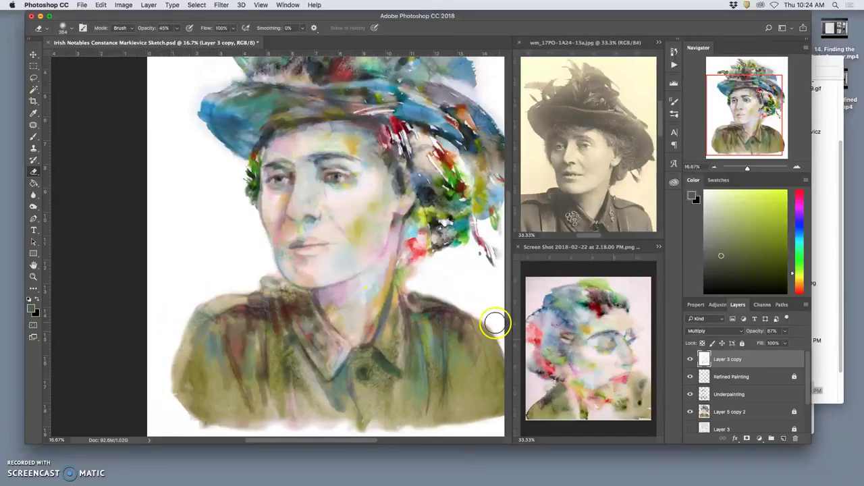
mouse_move(493, 322)
mouse_down()
mouse_move(429, 300)
mouse_move(456, 303)
mouse_move(434, 298)
mouse_move(495, 343)
mouse_move(491, 328)
mouse_move(501, 382)
mouse_move(401, 419)
mouse_move(223, 393)
mouse_move(194, 365)
mouse_move(177, 370)
mouse_move(192, 424)
mouse_up()
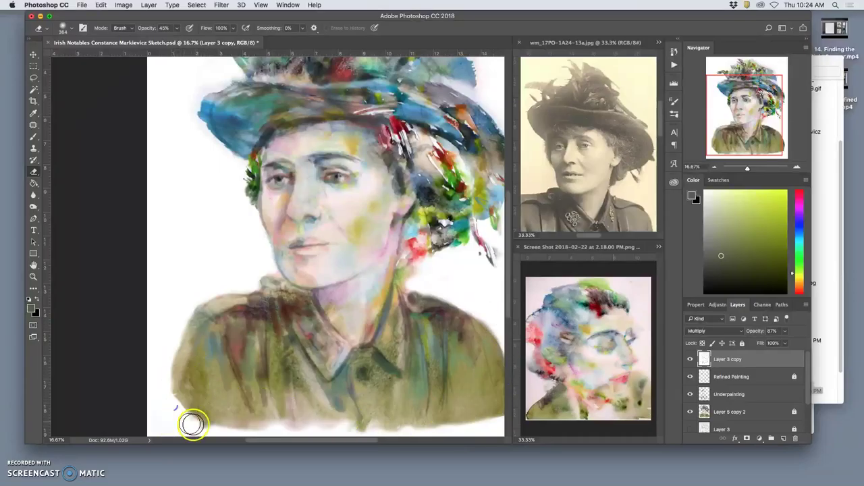
Erase sketch lines on Layer 3 copy over the shirt folds, button placket, collar flaps and right side of the neck
click(328, 396)
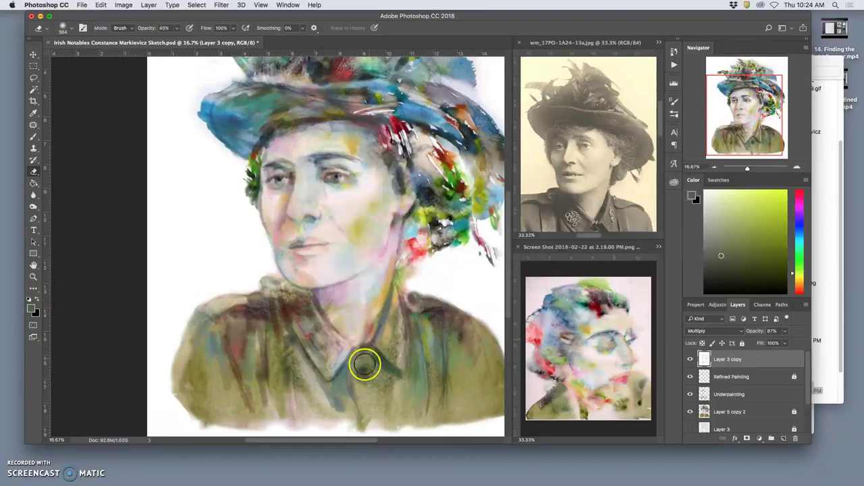
drag(263, 361, 247, 407)
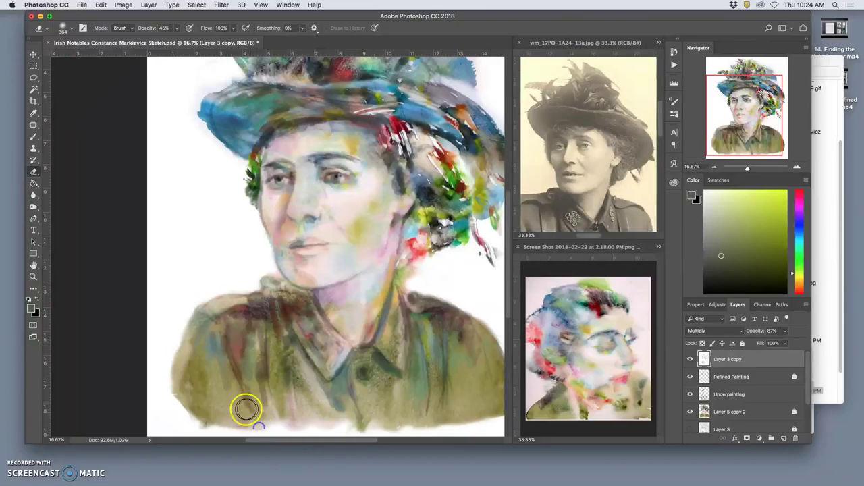
drag(223, 351, 253, 432)
mouse_move(360, 407)
mouse_down()
mouse_move(350, 385)
mouse_move(360, 418)
mouse_up()
mouse_move(358, 381)
mouse_down()
mouse_move(392, 317)
mouse_move(337, 351)
mouse_move(283, 301)
mouse_move(296, 350)
mouse_up()
mouse_move(385, 331)
mouse_down()
mouse_move(399, 318)
mouse_move(404, 332)
mouse_up()
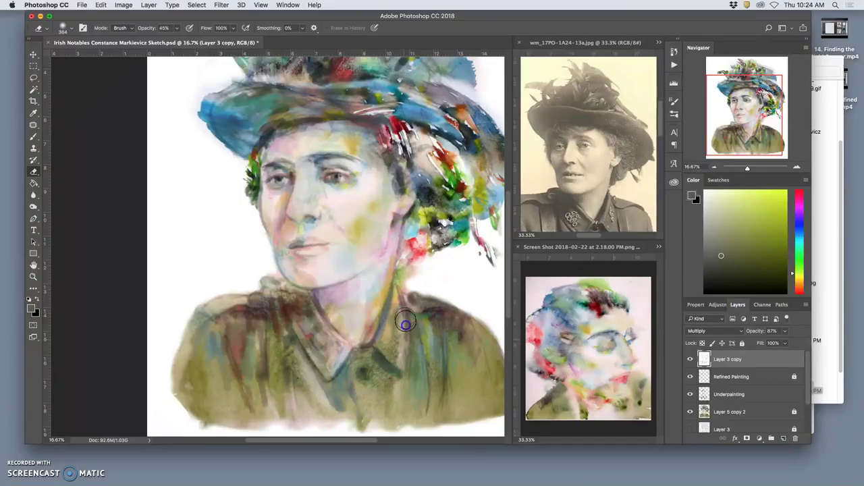
drag(405, 282, 410, 271)
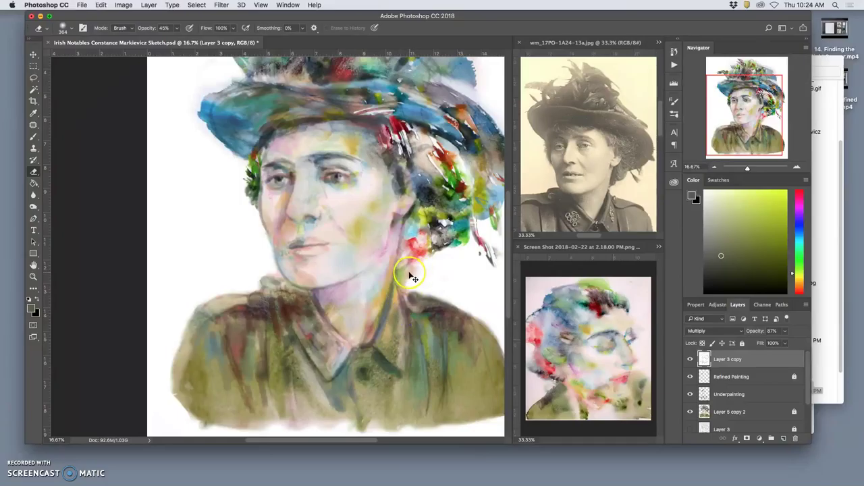
Lightly erase the remaining sketch lines on Layer 3 copy over the right cheek and the base of the neck
key(super+minus)
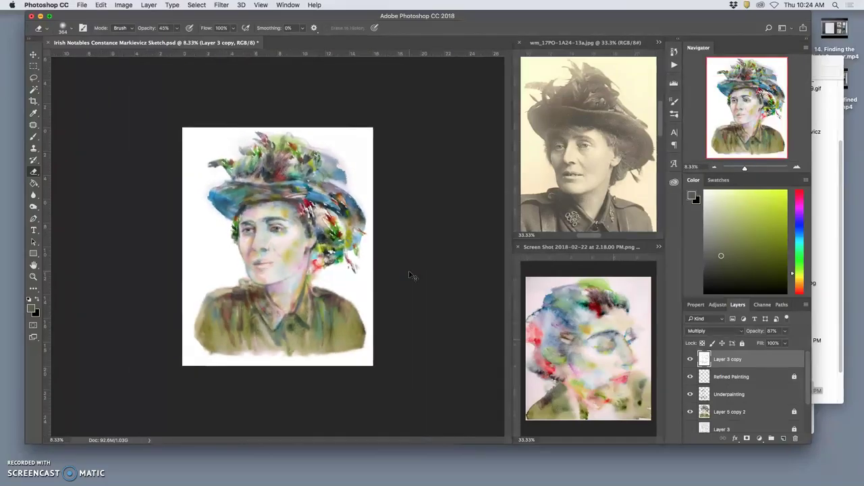
key(super+plus)
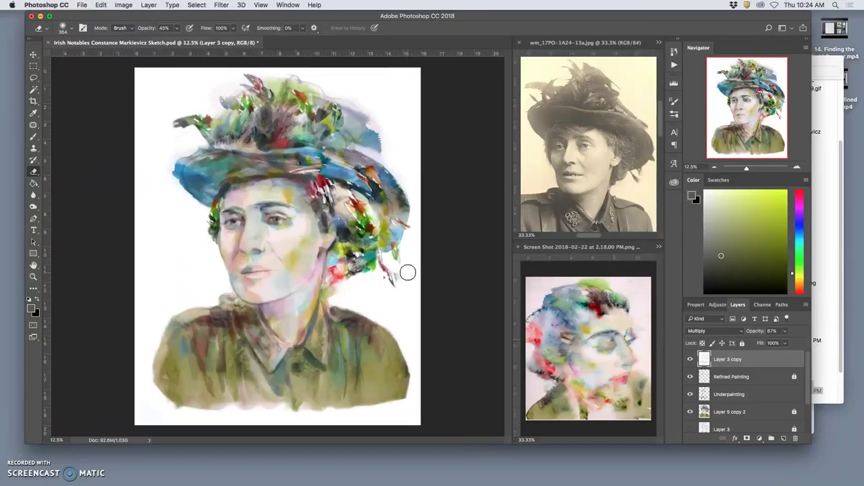
key(super+minus)
mouse_move(405, 270)
mouse_down()
mouse_move(384, 264)
mouse_move(358, 281)
mouse_move(287, 259)
mouse_up()
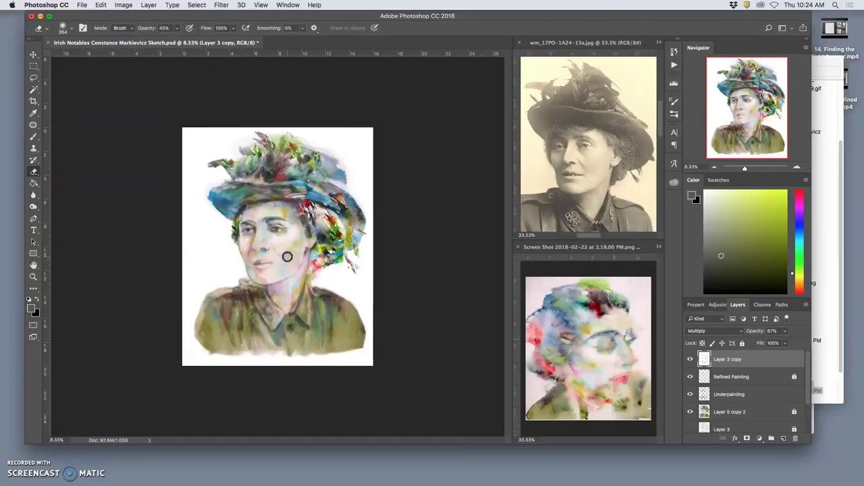
mouse_move(283, 302)
mouse_down()
mouse_move(282, 333)
mouse_move(308, 299)
mouse_up()
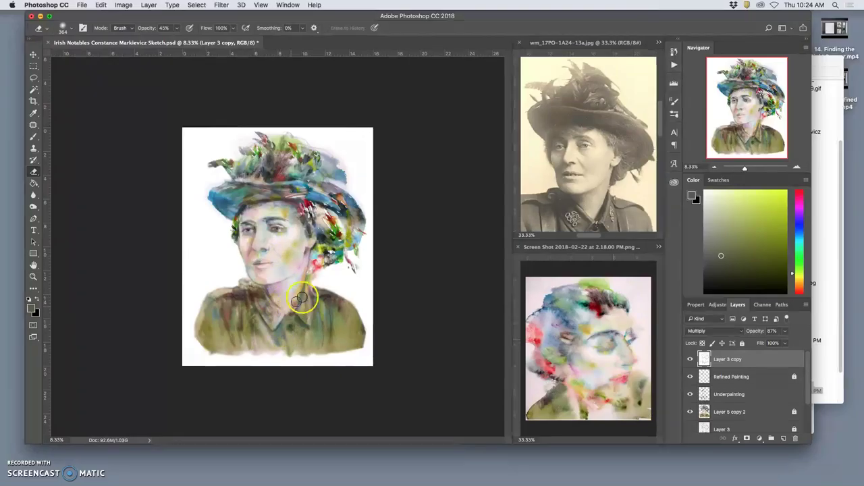
Activate the Underpainting layer, switch to the Brush, and sample pale pinks from the jaw to soften the lower cheek
click(729, 394)
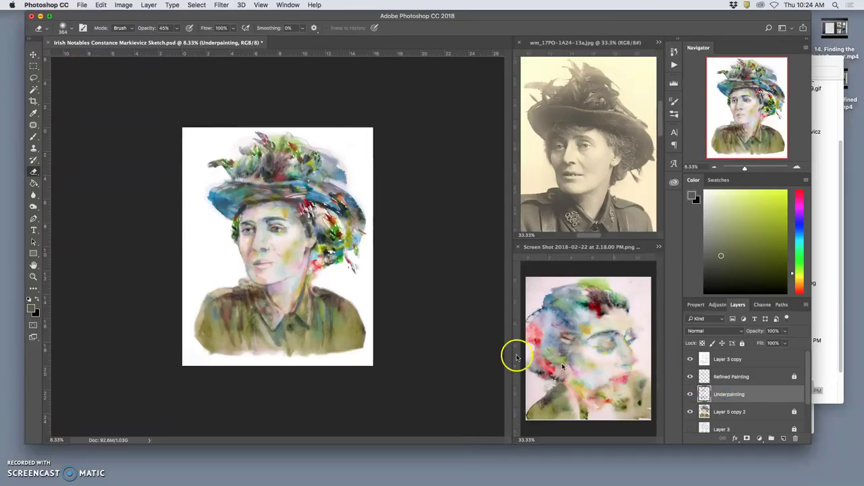
click(34, 137)
alt+click(294, 265)
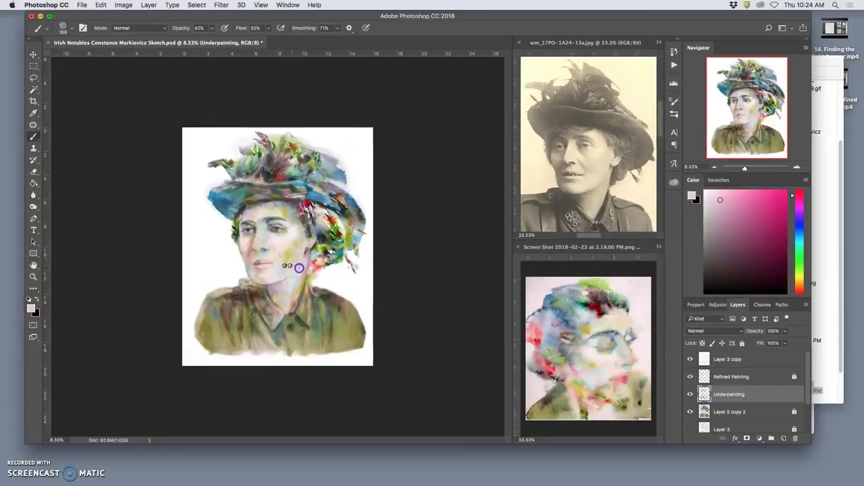
alt+click(277, 266)
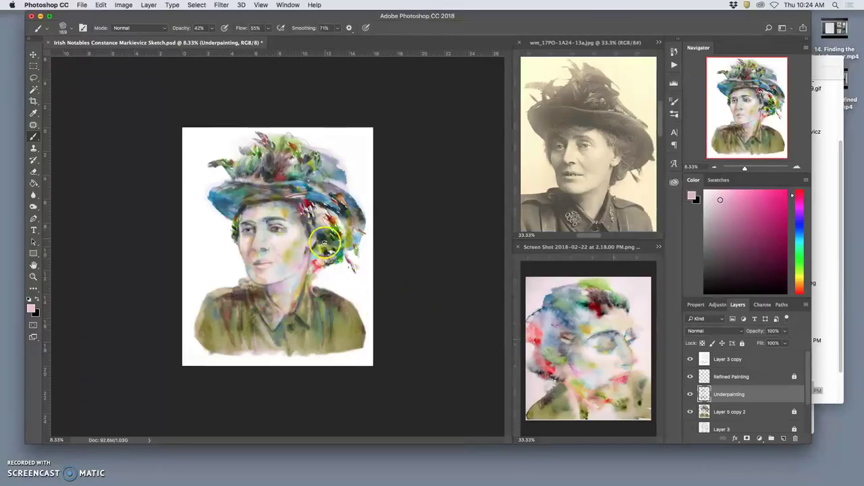
Sample a dusty salmon from the hat's right side and brush it over the crown and the left front of the brim
alt+click(344, 201)
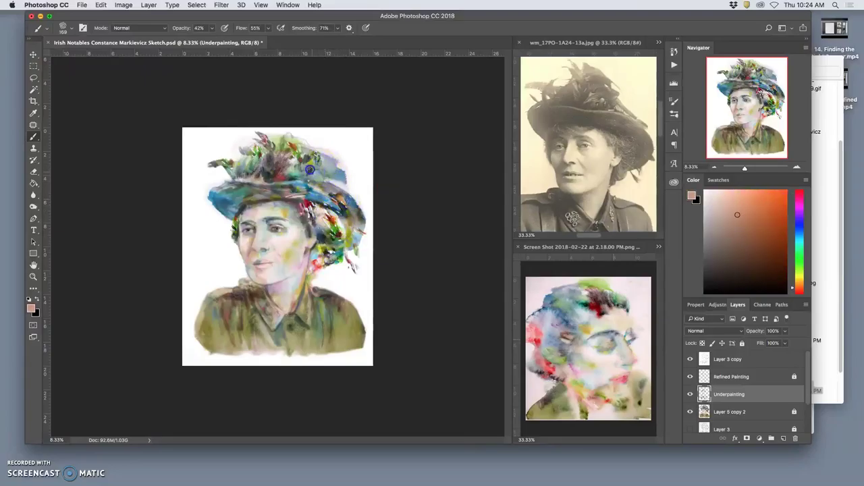
drag(310, 169, 284, 163)
mouse_move(234, 188)
mouse_down()
mouse_move(246, 174)
mouse_move(223, 200)
mouse_up()
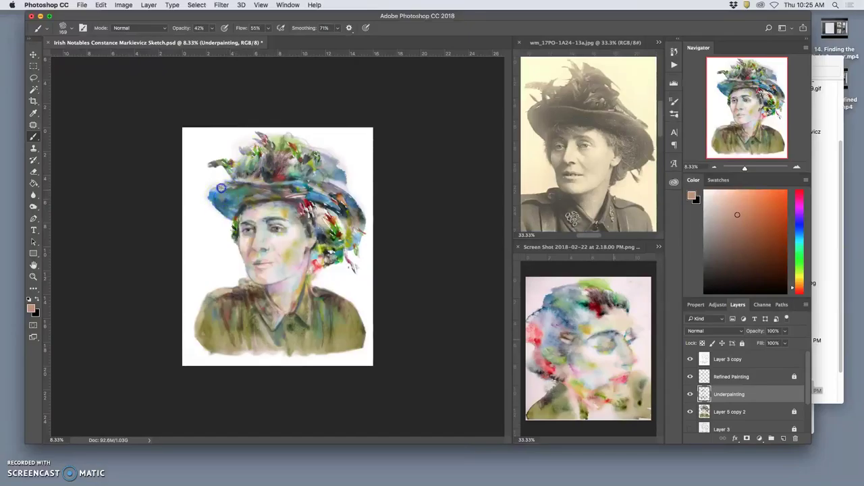
mouse_move(227, 181)
mouse_down()
mouse_move(268, 187)
mouse_move(346, 234)
mouse_move(237, 199)
mouse_move(232, 184)
mouse_move(213, 193)
mouse_move(226, 183)
mouse_move(257, 188)
mouse_move(212, 191)
mouse_move(249, 182)
mouse_up()
Sample ochre from the hair and dab it on the right shoulder and the lower left edge of the hat brim
alt+click(339, 236)
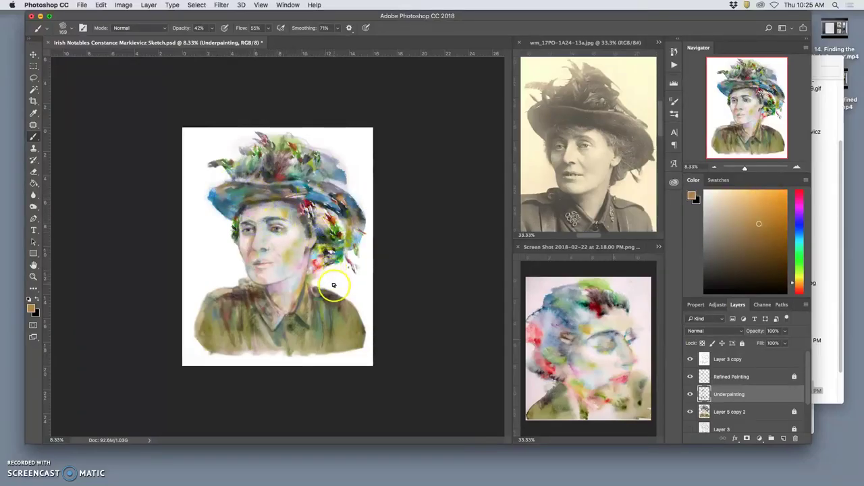
drag(333, 302, 332, 301)
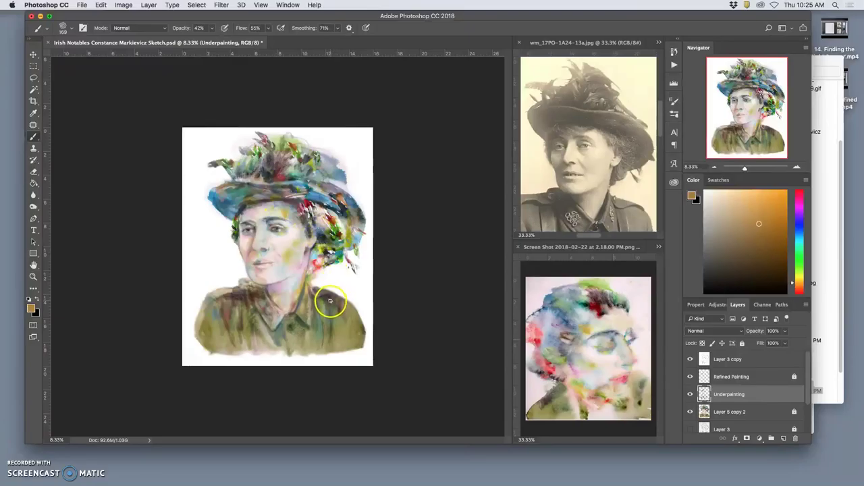
mouse_move(235, 211)
mouse_down()
mouse_move(241, 205)
mouse_move(230, 213)
mouse_up()
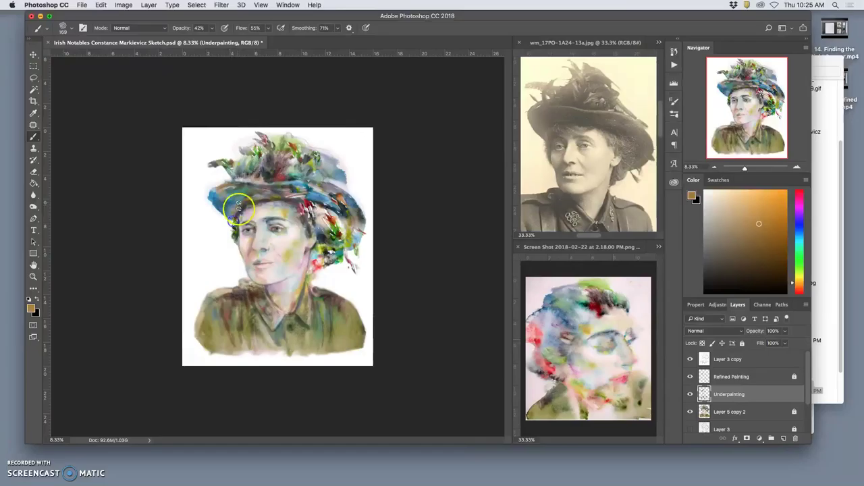
Sample greens and yellow-green from the hair and brim and brush them under the left brim and beside the temple
alt+click(235, 211)
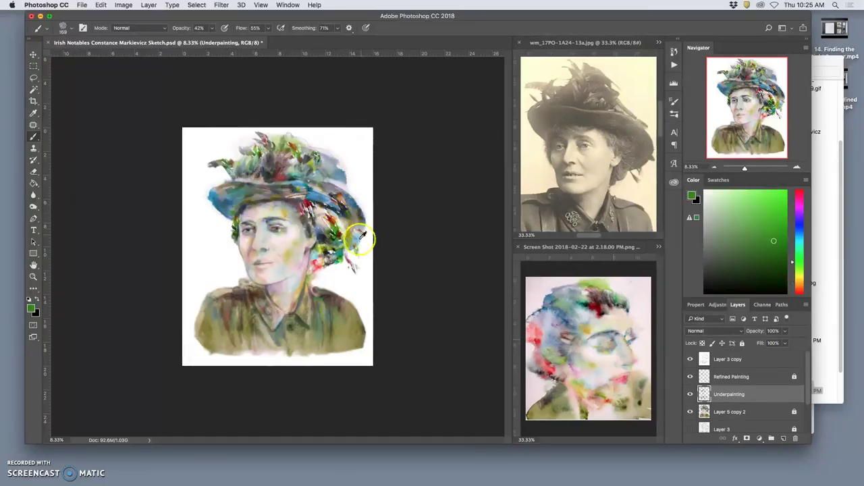
drag(338, 241, 336, 243)
alt+click(347, 228)
drag(250, 206, 228, 210)
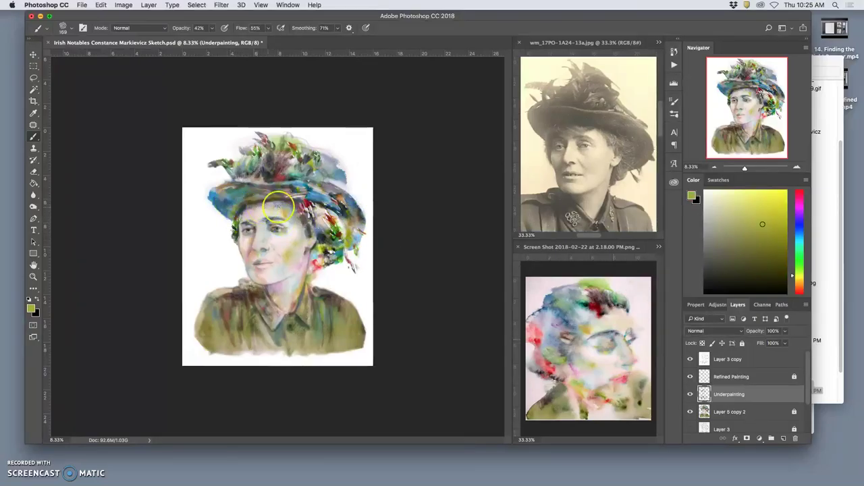
alt+click(336, 229)
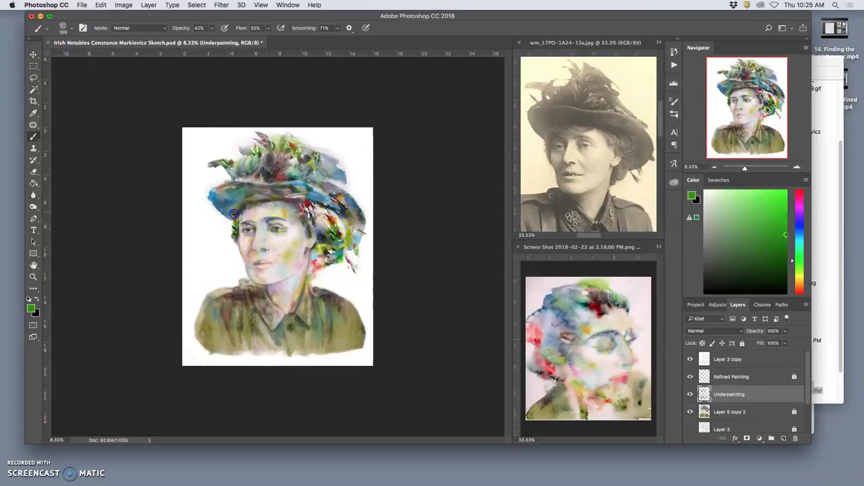
drag(234, 223, 236, 223)
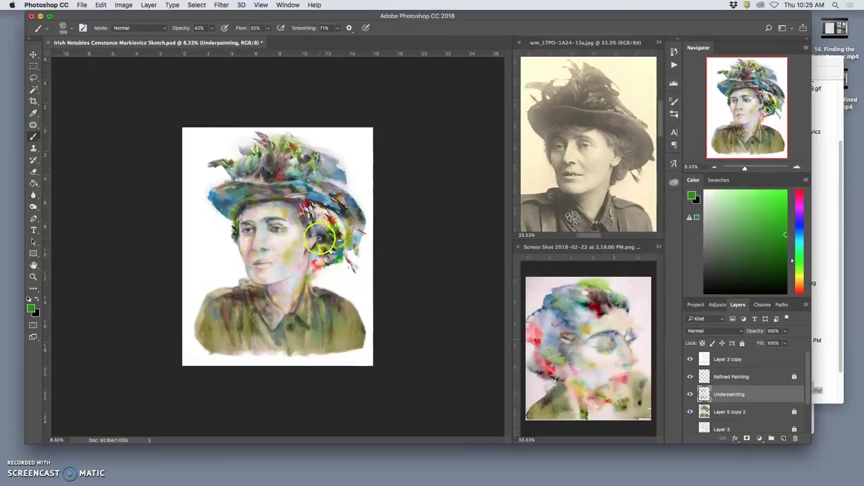
Sample a very dark green from the hair behind the ear and darken the hair just below the left brim
key(super+plus)
key(super+plus)
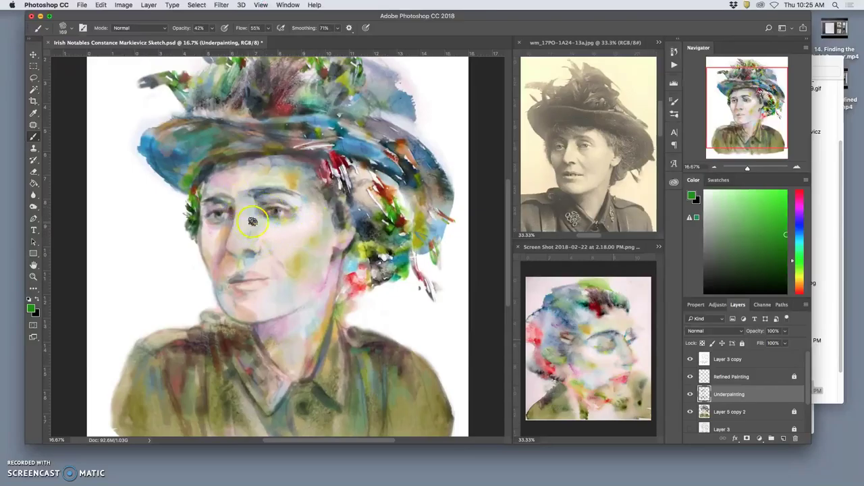
alt+click(372, 229)
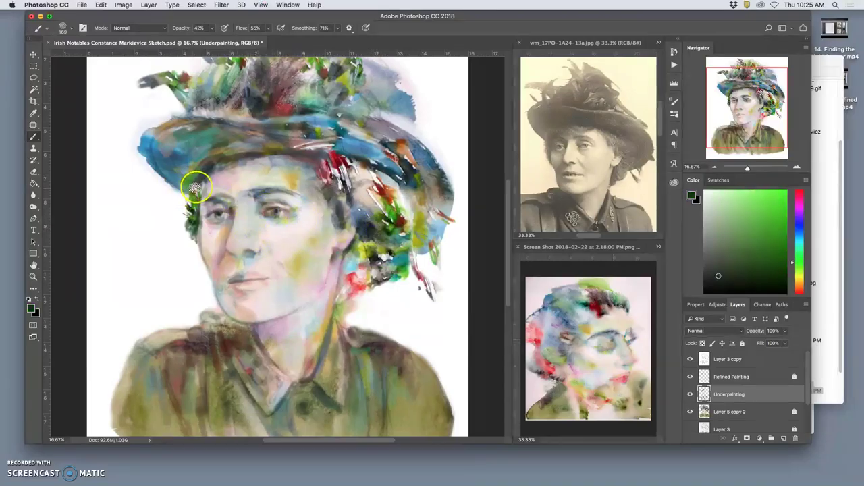
drag(195, 187, 193, 193)
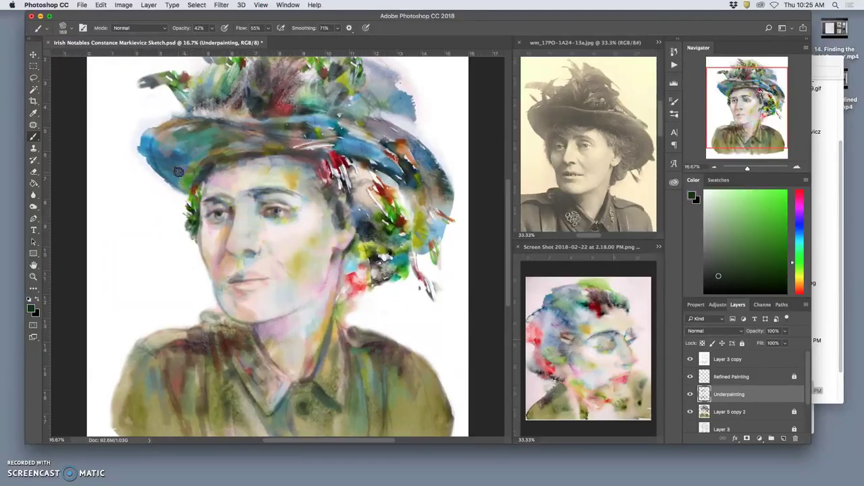
Sample a dark blue-grey from the brim's edge and shade the underside of the hat's left brim
alt+click(191, 170)
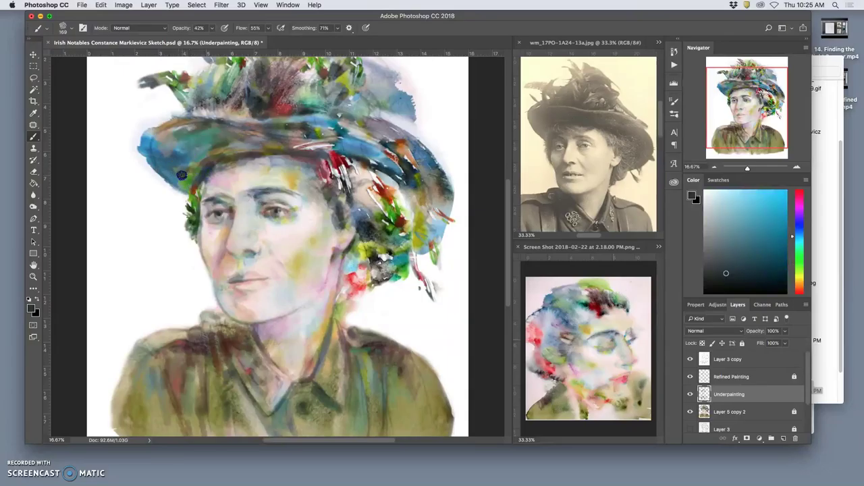
drag(173, 177, 166, 169)
drag(170, 163, 174, 167)
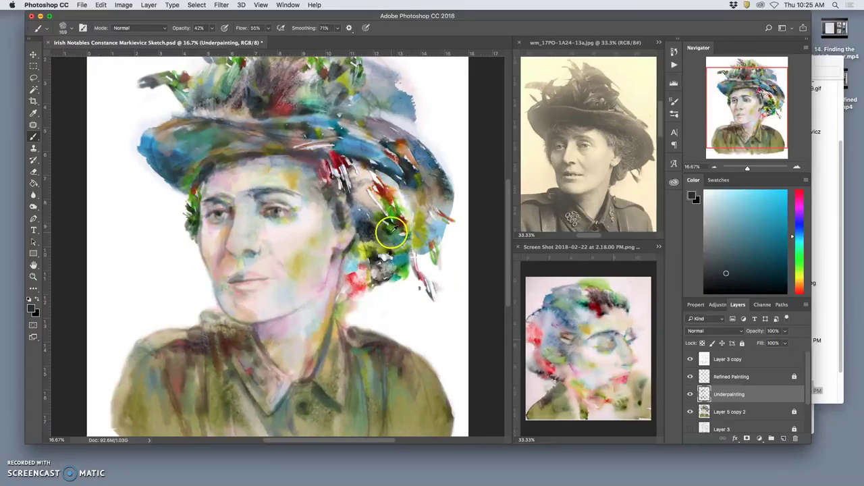
Sample dark greens from the hair and brim and deepen the brim's lower edge from the left temple across the forehead
alt+click(389, 231)
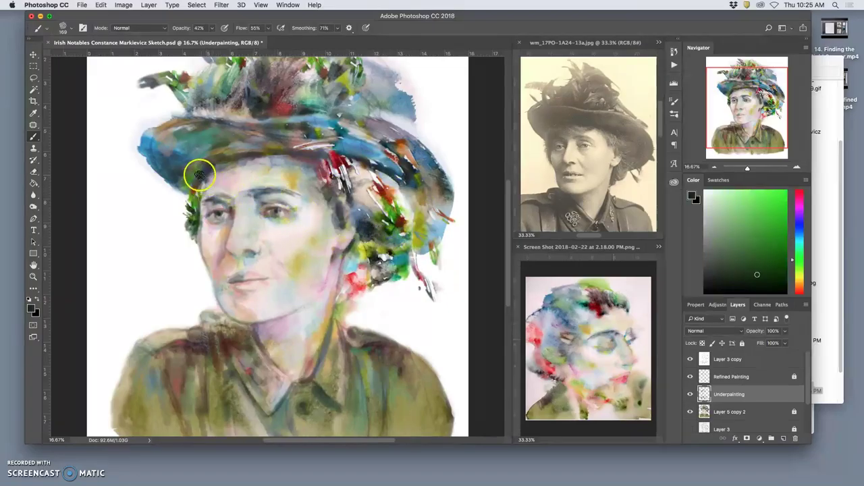
drag(199, 174, 194, 182)
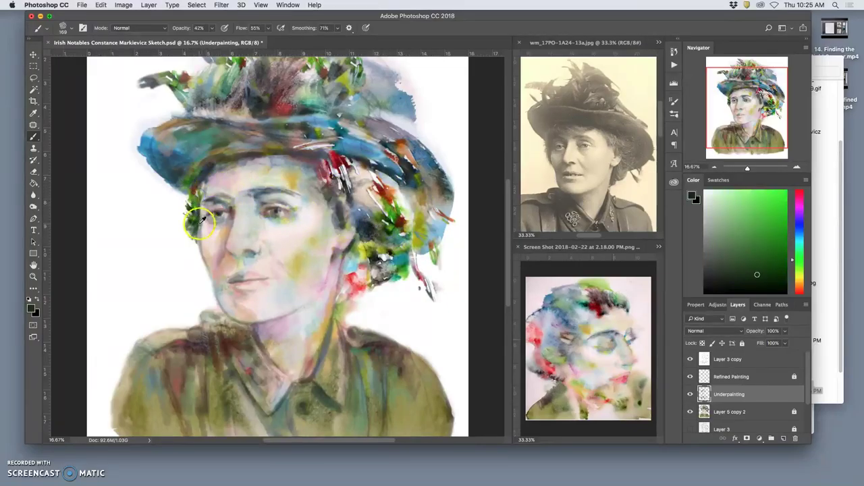
alt+click(186, 184)
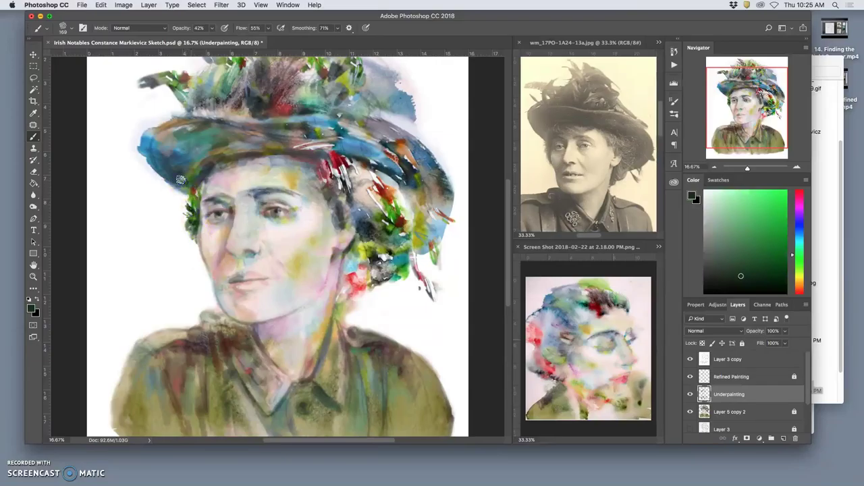
click(195, 170)
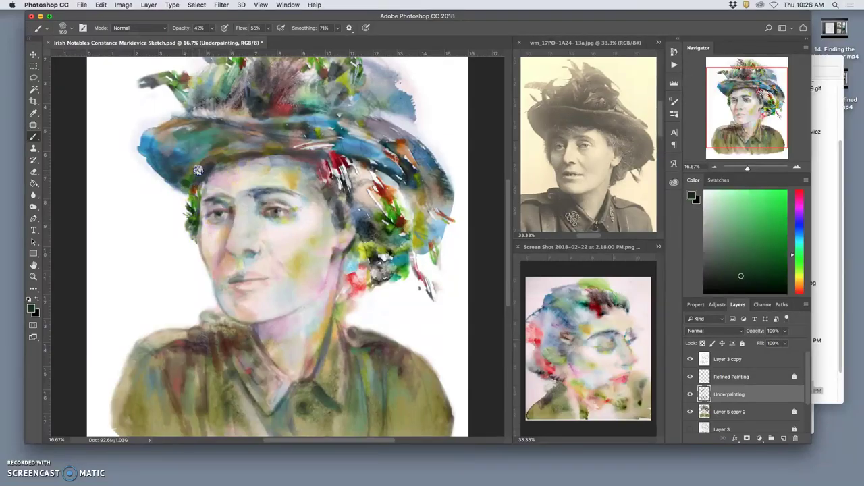
mouse_move(208, 165)
mouse_down()
mouse_move(260, 149)
mouse_move(278, 172)
mouse_move(287, 162)
mouse_move(345, 170)
mouse_move(300, 152)
mouse_move(402, 144)
mouse_up()
Sample an orange-brown from the right side of the hat and brush it along the brim band above the forehead
alt+click(403, 144)
click(290, 154)
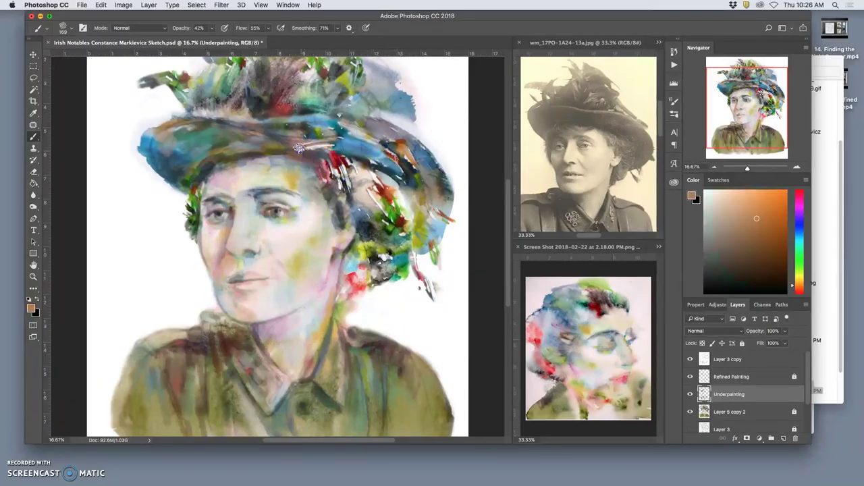
mouse_move(319, 149)
mouse_down()
mouse_move(351, 165)
mouse_move(316, 162)
mouse_move(291, 146)
mouse_move(274, 146)
mouse_move(286, 156)
mouse_move(268, 151)
mouse_move(285, 158)
mouse_move(245, 146)
mouse_move(276, 160)
mouse_move(268, 162)
mouse_move(192, 156)
mouse_up()
drag(264, 156, 245, 155)
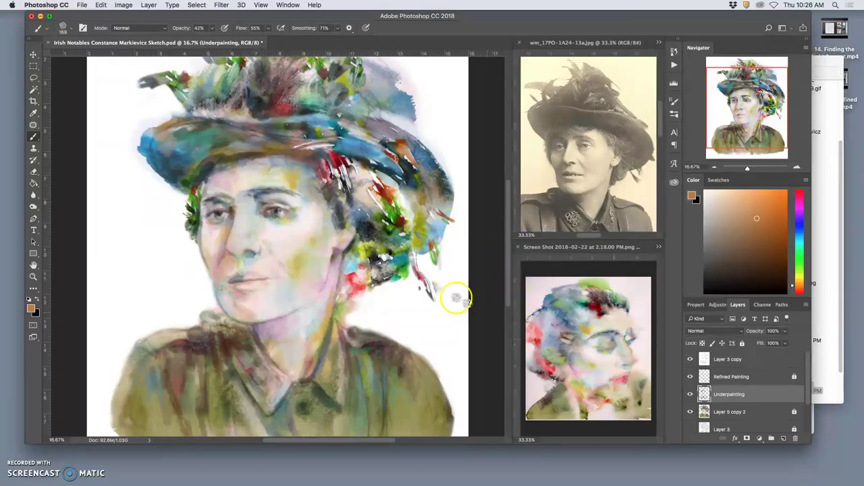
Sample a near-black green from the hair and darken the collar, the side of the neck and the hair behind the ear
drag(378, 232, 372, 230)
alt+click(372, 230)
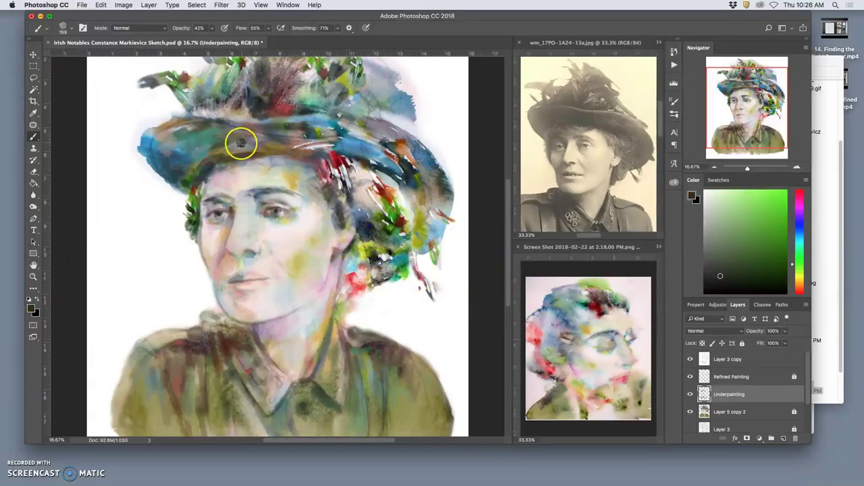
mouse_move(308, 325)
mouse_down()
mouse_move(269, 357)
mouse_move(254, 342)
mouse_move(237, 351)
mouse_move(204, 336)
mouse_up()
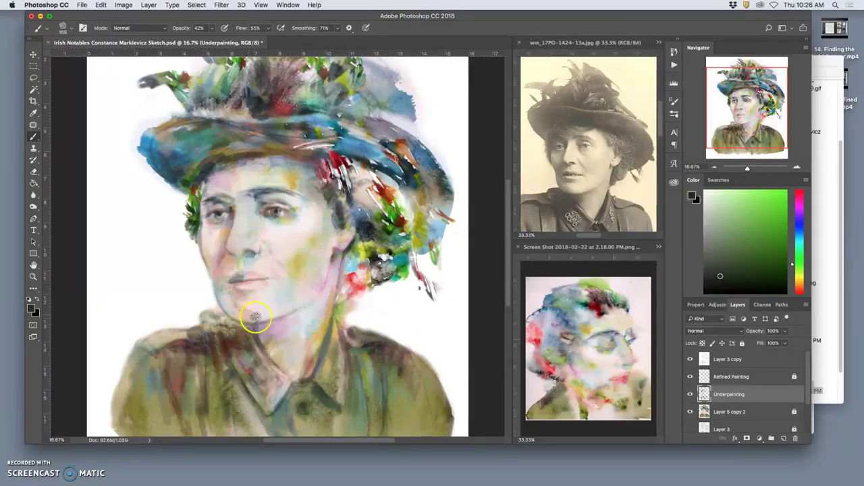
mouse_move(351, 335)
mouse_down()
mouse_move(372, 353)
mouse_move(382, 348)
mouse_move(359, 332)
mouse_move(346, 253)
mouse_up()
mouse_move(336, 301)
mouse_down()
mouse_move(339, 346)
mouse_move(351, 265)
mouse_move(337, 333)
mouse_move(345, 264)
mouse_move(348, 277)
mouse_move(354, 274)
mouse_move(346, 284)
mouse_move(354, 268)
mouse_move(355, 298)
mouse_move(324, 373)
mouse_move(363, 263)
mouse_up()
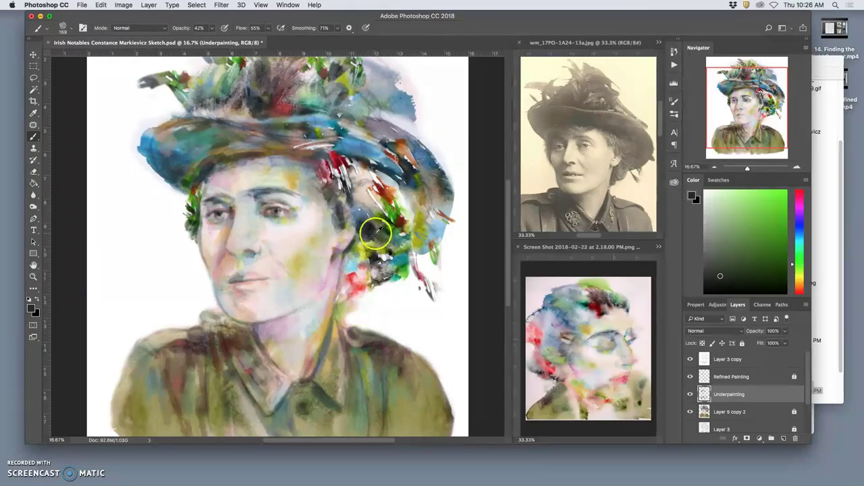
Sample a pale beige from the hair and lighten the neck along the collar, the earlobe, the cheek and the nose bridge
alt+click(367, 196)
mouse_move(326, 334)
mouse_down()
mouse_move(339, 301)
mouse_move(325, 341)
mouse_up()
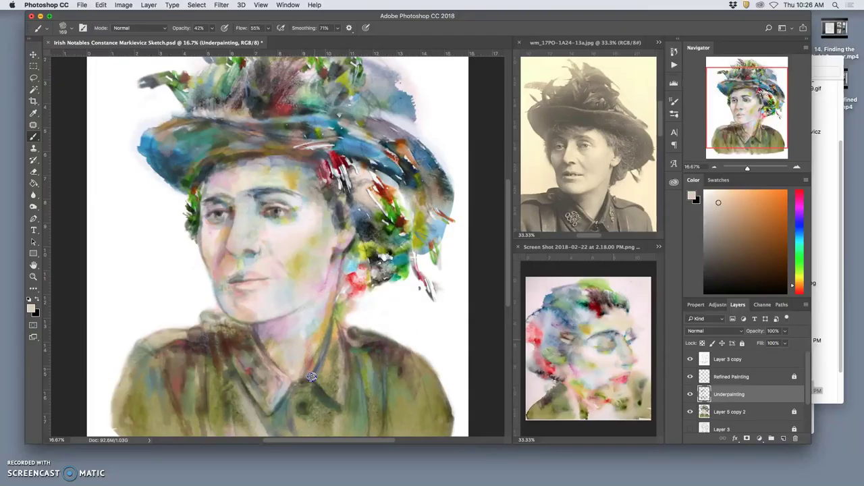
mouse_move(307, 380)
mouse_down()
mouse_move(330, 314)
mouse_move(323, 342)
mouse_up()
mouse_move(345, 260)
mouse_down()
mouse_move(363, 248)
mouse_move(358, 272)
mouse_up()
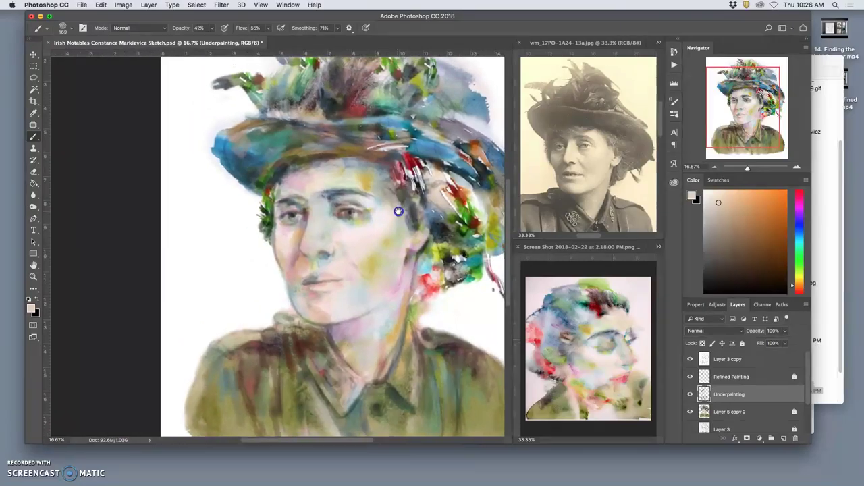
click(391, 251)
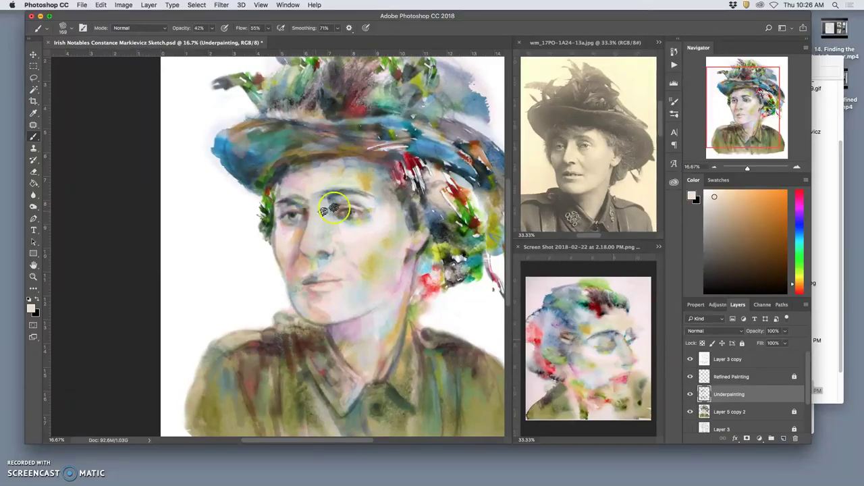
mouse_move(332, 210)
mouse_down()
mouse_move(370, 220)
mouse_move(378, 184)
mouse_move(320, 230)
mouse_move(309, 225)
mouse_move(303, 184)
mouse_up()
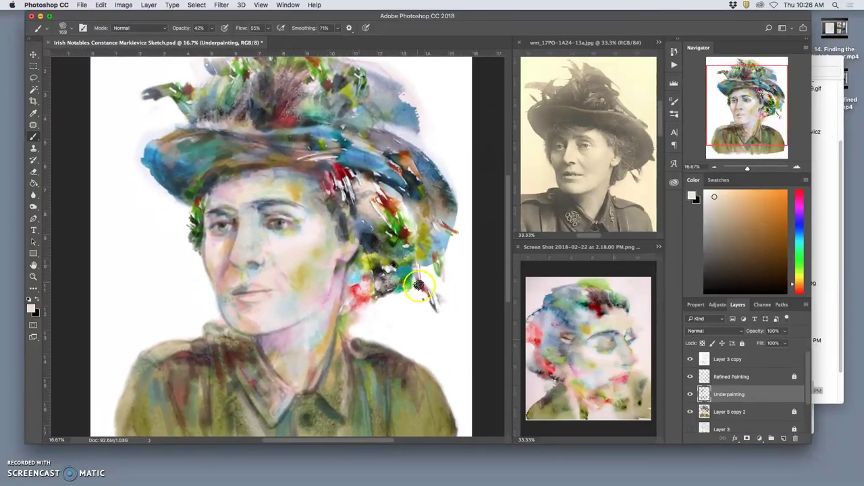
Paint sampled white over the loose hair strands below the hat and touch up the hair's lower edge with a sampled tone
alt+click(413, 293)
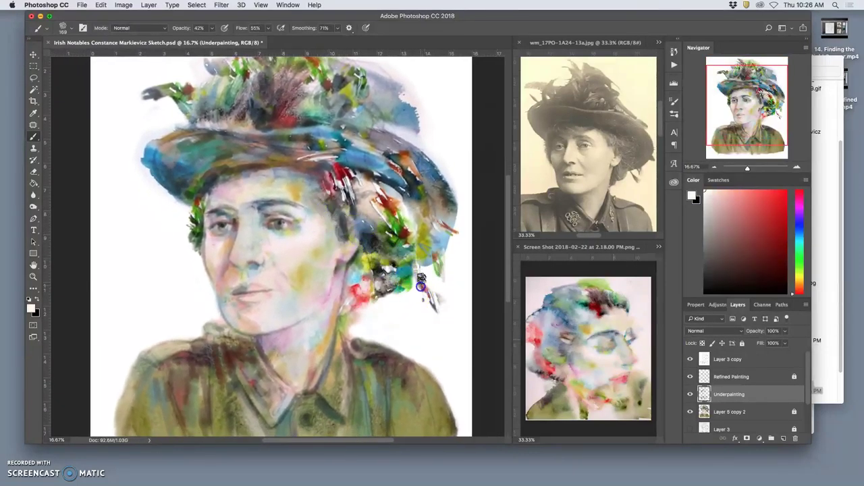
drag(423, 285, 419, 289)
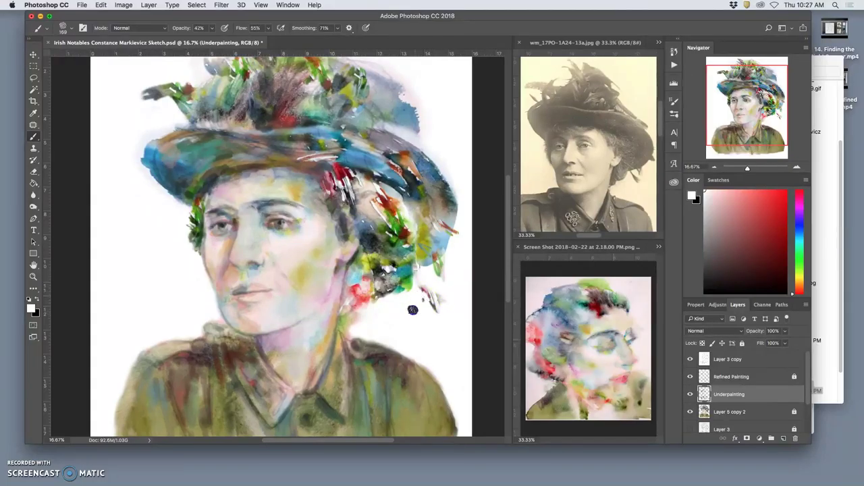
mouse_move(410, 290)
mouse_down()
mouse_move(384, 334)
mouse_move(416, 277)
mouse_up()
alt+click(422, 236)
mouse_move(408, 263)
mouse_down()
mouse_move(429, 224)
mouse_move(409, 274)
mouse_move(441, 201)
mouse_move(378, 210)
mouse_move(356, 307)
mouse_move(387, 272)
mouse_up()
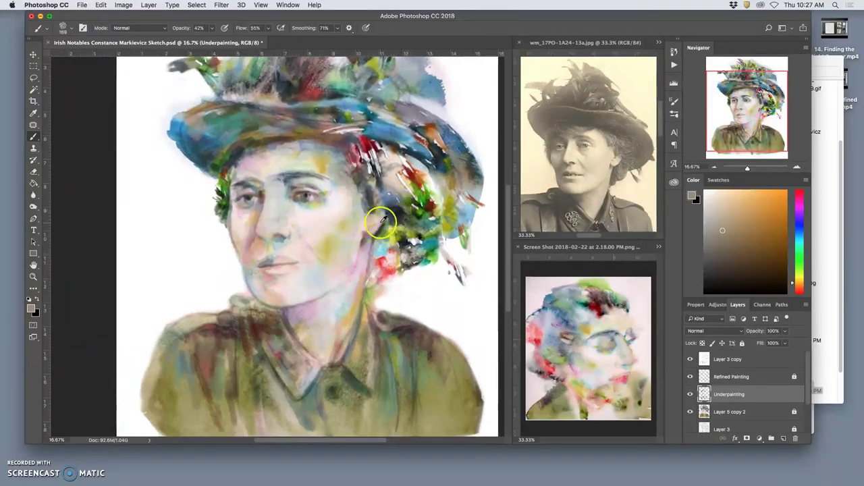
Sample pale skin tones and brush them over the hair edge by the ear, the cheek and down the neck
alt+click(379, 222)
drag(365, 210, 361, 202)
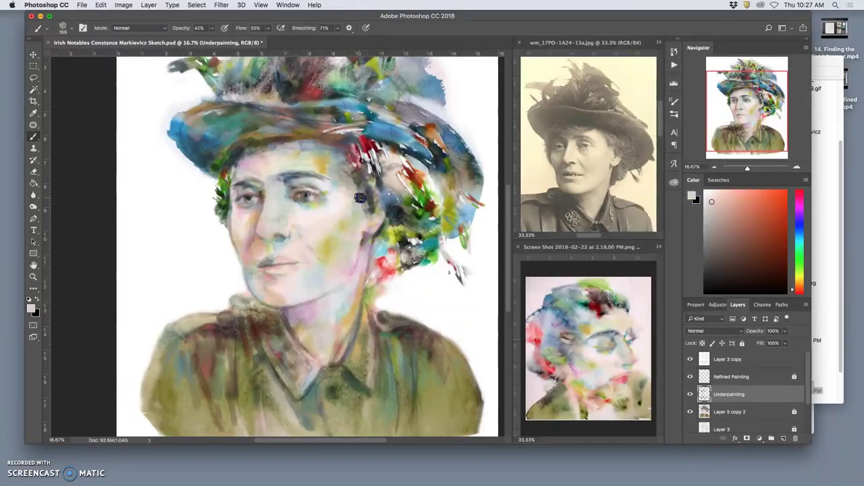
alt+click(325, 213)
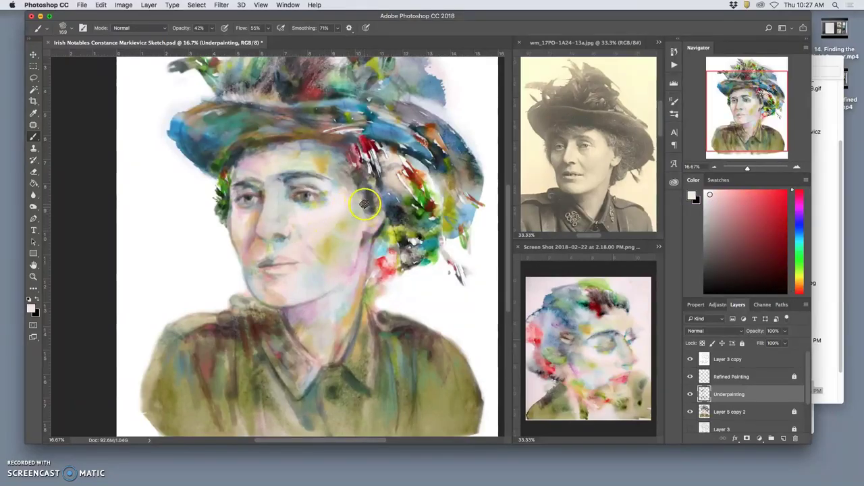
mouse_move(371, 216)
mouse_down()
mouse_move(371, 250)
mouse_move(346, 292)
mouse_move(337, 343)
mouse_up()
alt+click(349, 321)
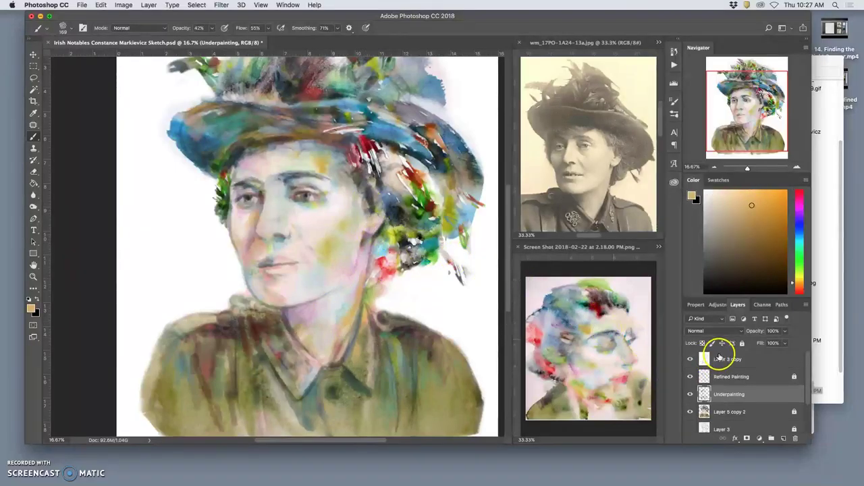
Erase the sketch lines on Layer 3 copy over the jaw, neck and face with the Eraser at 45% opacity
click(717, 359)
click(33, 171)
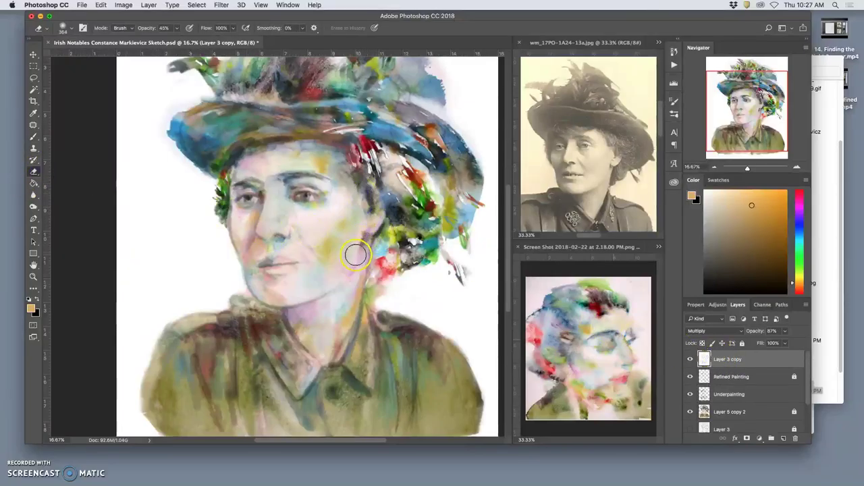
drag(340, 295, 339, 290)
key(super+minus)
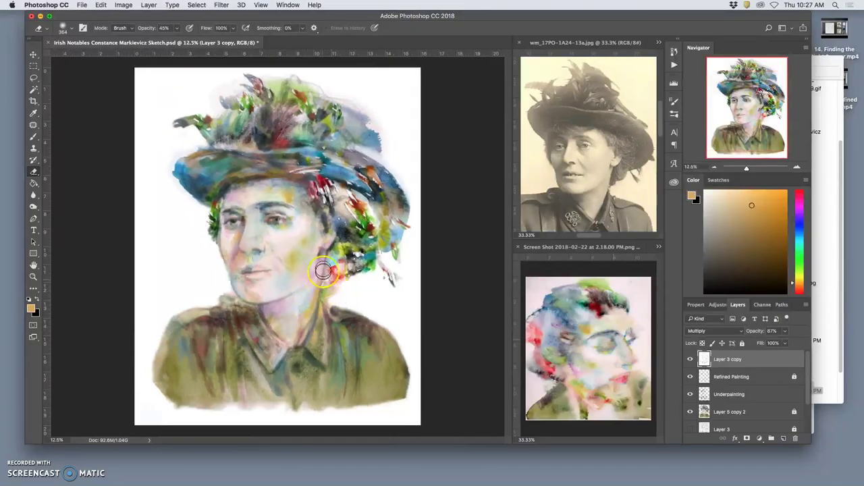
drag(345, 200, 233, 218)
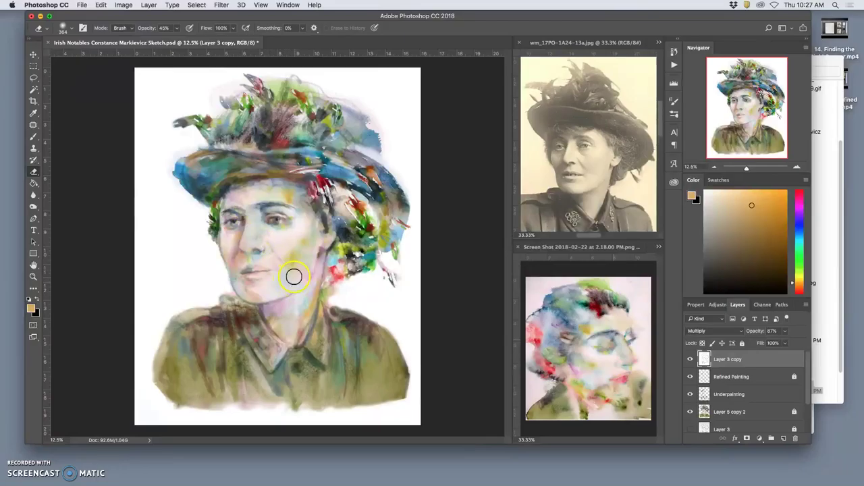
Check the Underpainting layer hidden and shown, then lock it and unlock the Refined Painting layer
click(690, 394)
click(690, 393)
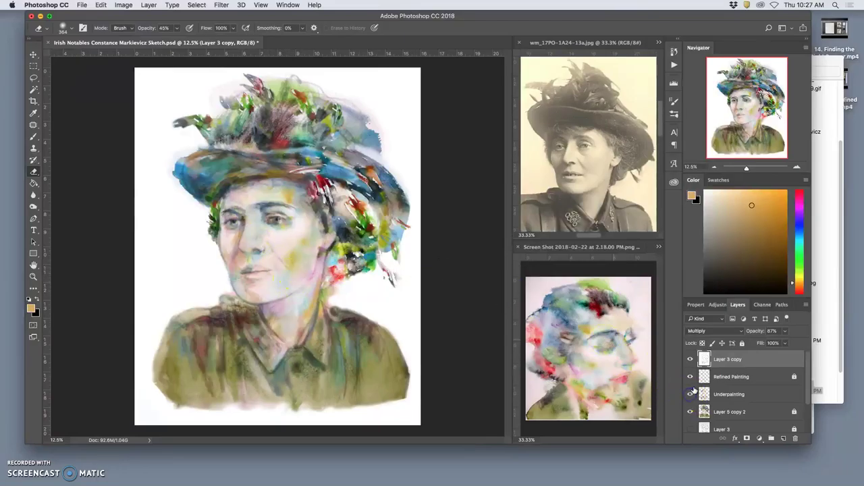
click(716, 370)
click(747, 393)
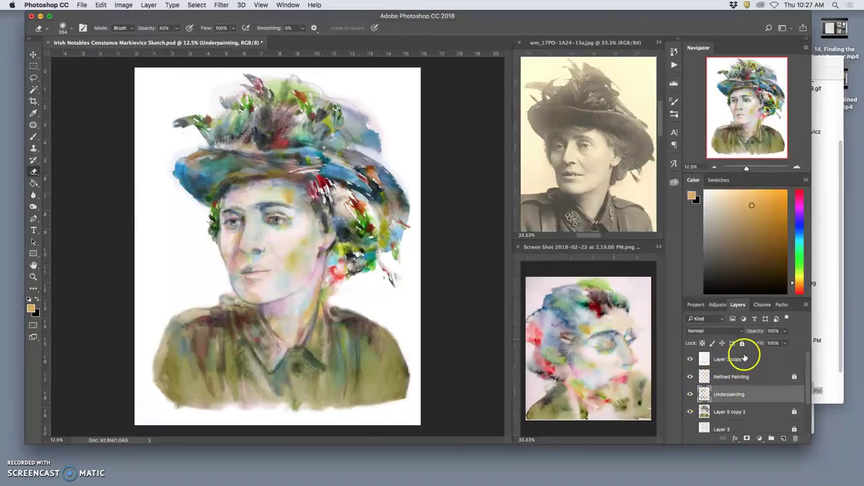
click(742, 343)
click(743, 376)
click(743, 343)
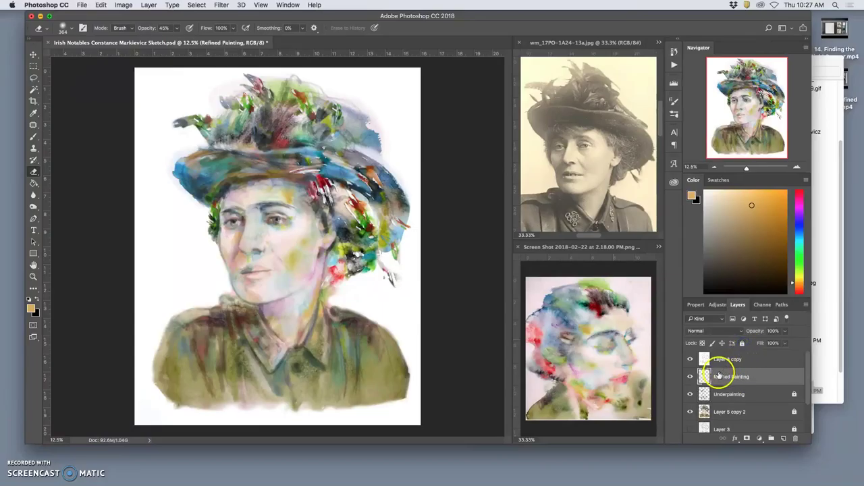
Hide and show the Refined Painting layer to compare the portrait with and without it
click(690, 376)
click(690, 376)
click(690, 376)
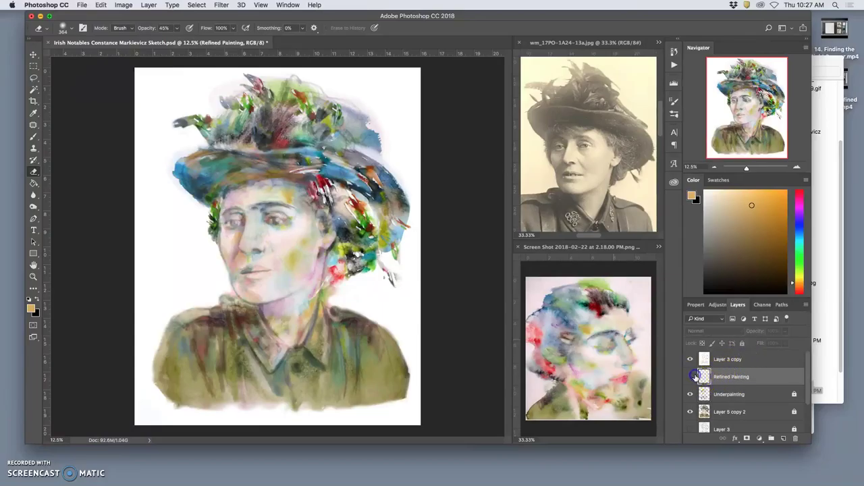
click(690, 375)
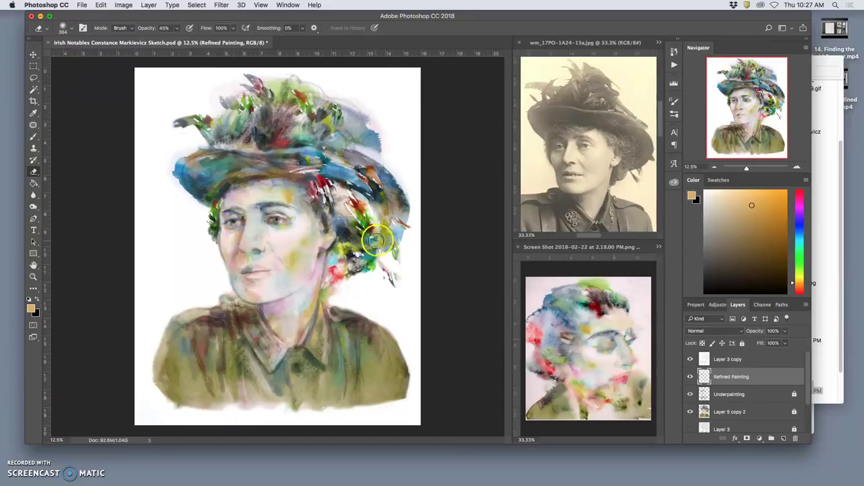
Switch to the Brush with Kyle's Ultimate Pastel Palooza and set its size to 143 px
click(29, 137)
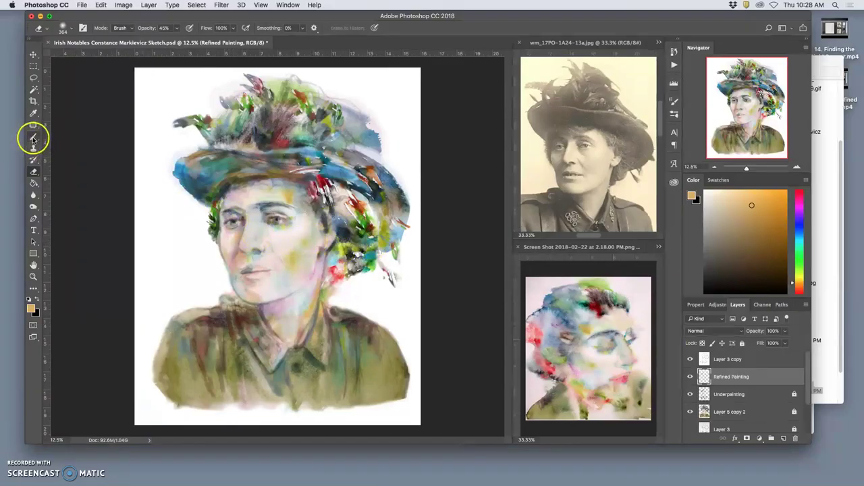
click(32, 137)
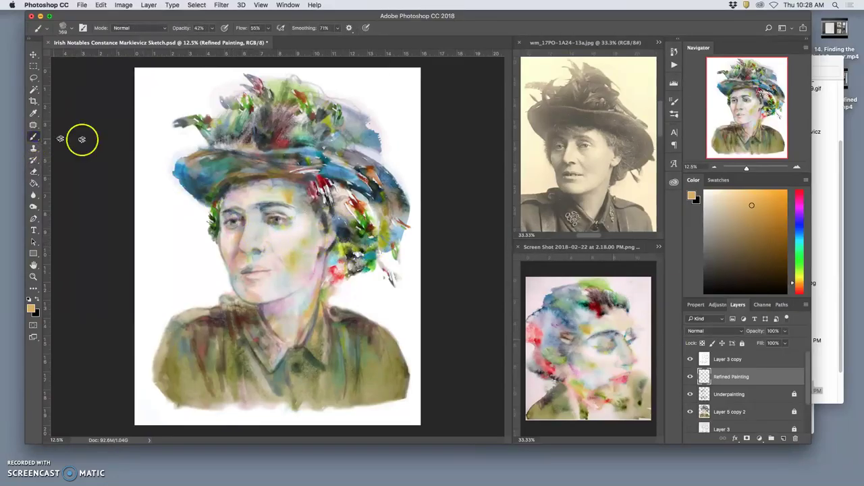
click(68, 31)
drag(101, 55, 166, 50)
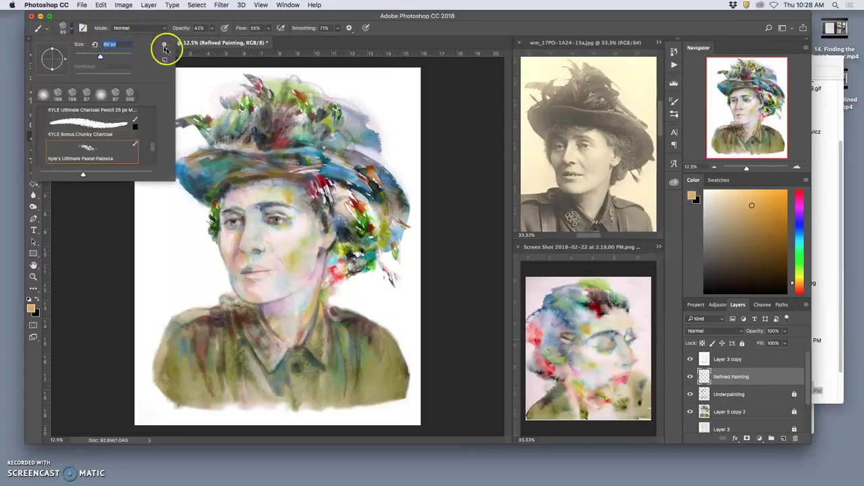
click(100, 57)
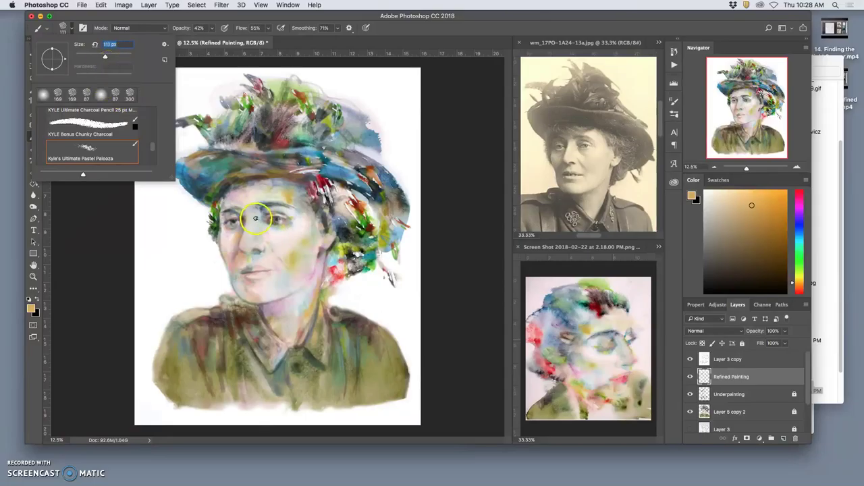
click(110, 56)
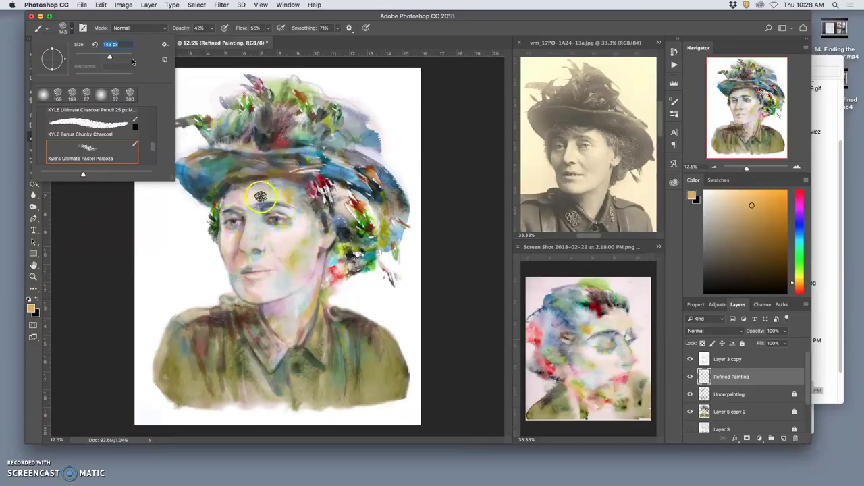
Sample a light grey beside the left-hand eye and paint over its upper lid and the inner end of its brow
key(super+plus)
key(super+plus)
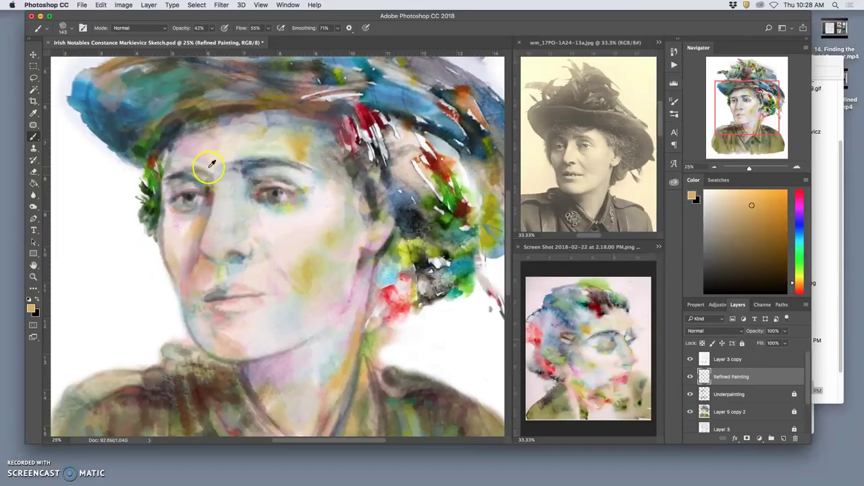
alt+click(191, 184)
alt+click(193, 191)
drag(194, 195, 199, 189)
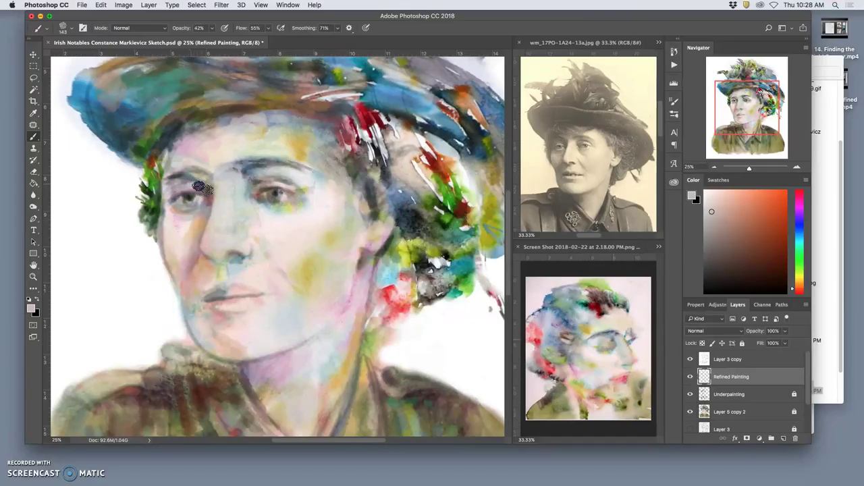
mouse_move(182, 182)
mouse_down()
mouse_move(193, 206)
mouse_move(220, 206)
mouse_up()
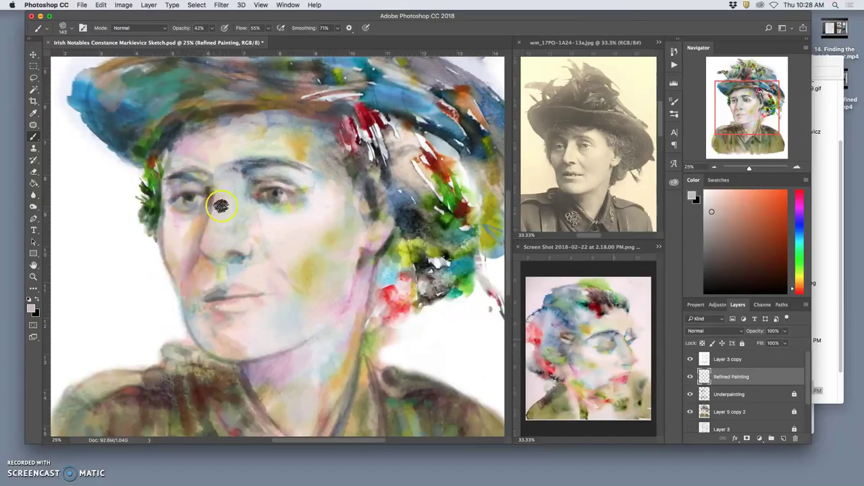
drag(204, 175, 222, 165)
Sample greyish tones from the forehead and soften the left-hand eyebrow and its outer end towards the temple
alt+click(221, 169)
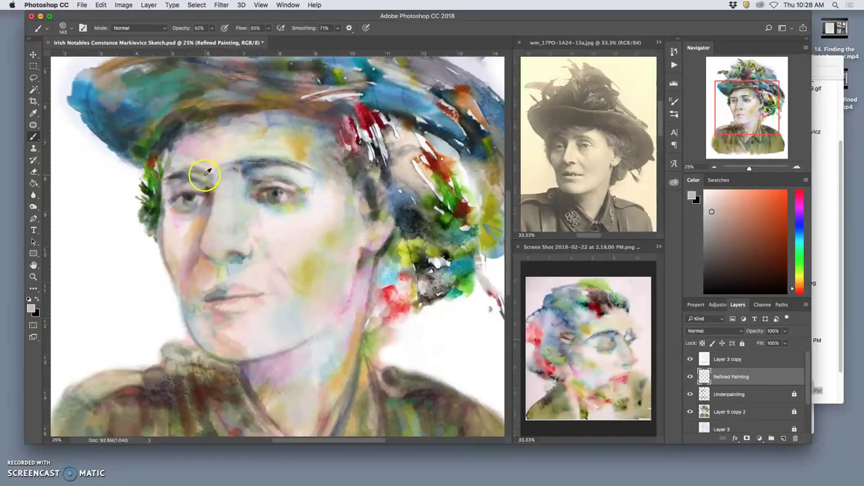
alt+click(207, 172)
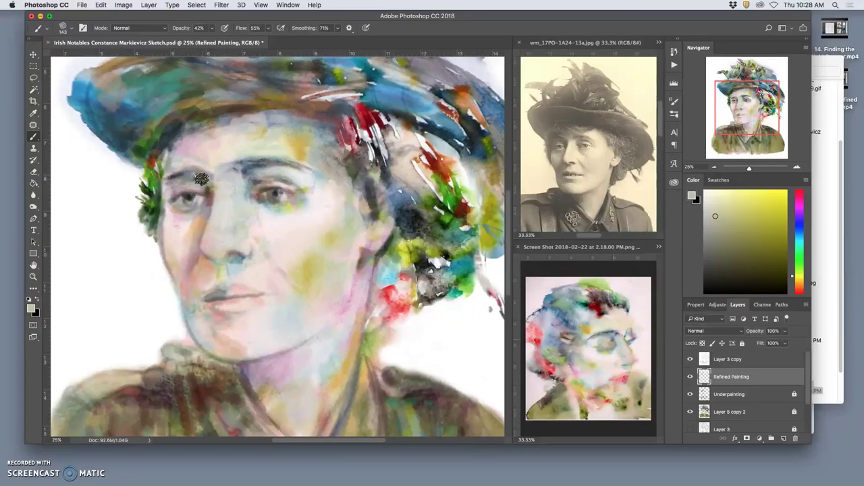
drag(171, 179, 178, 179)
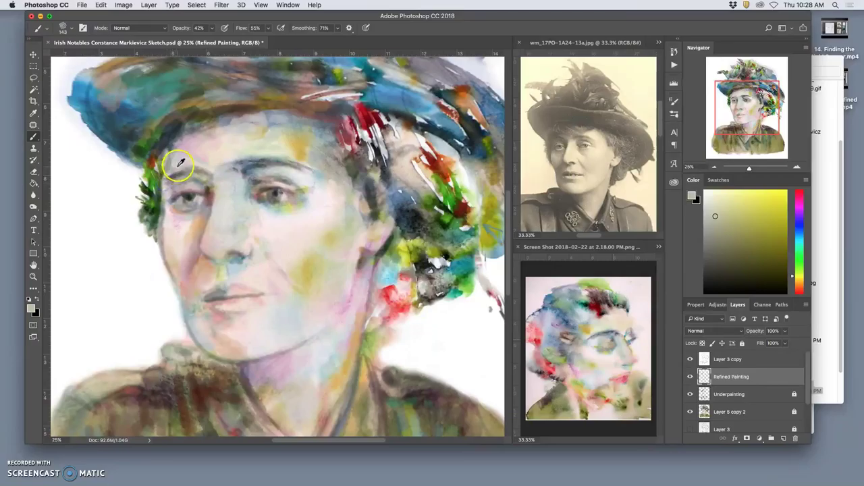
alt+click(164, 164)
drag(168, 173, 162, 193)
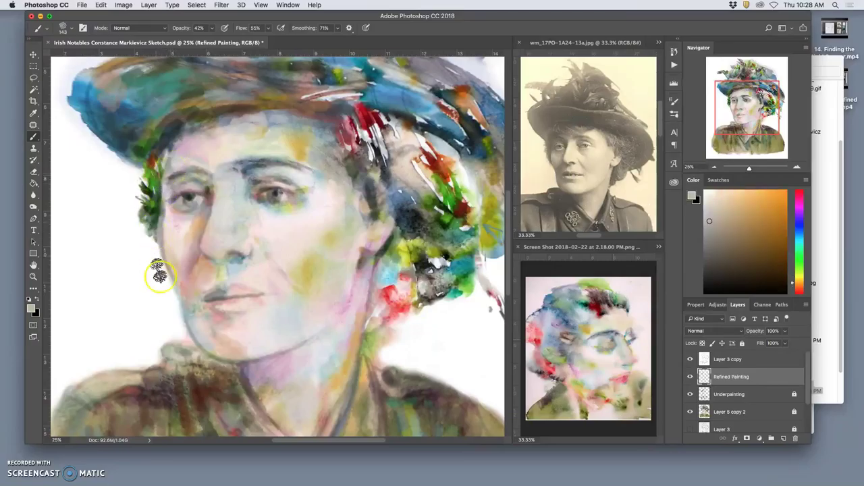
Soften the inner end of the right-hand eyebrow with grey, and brush a sampled pale tone from above it down to the cheek
mouse_move(254, 192)
mouse_down()
mouse_move(247, 169)
mouse_move(269, 179)
mouse_move(283, 140)
mouse_move(266, 156)
mouse_move(293, 148)
mouse_move(251, 174)
mouse_move(256, 160)
mouse_move(239, 164)
mouse_up()
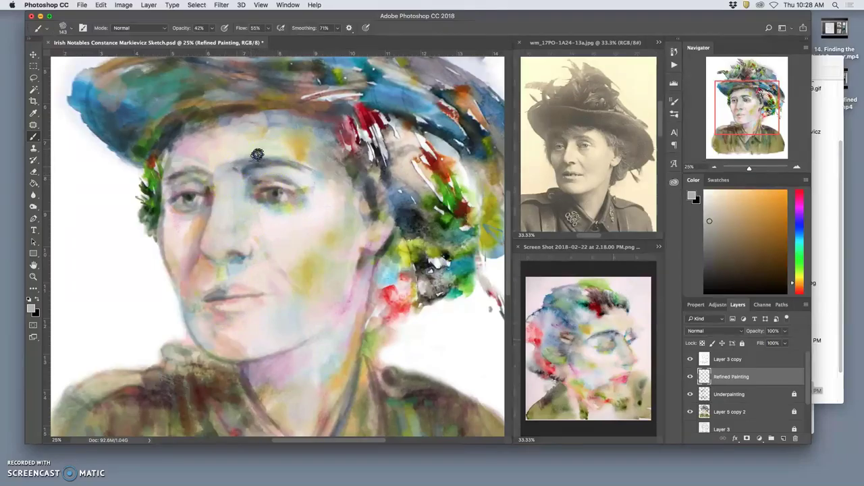
alt+click(264, 150)
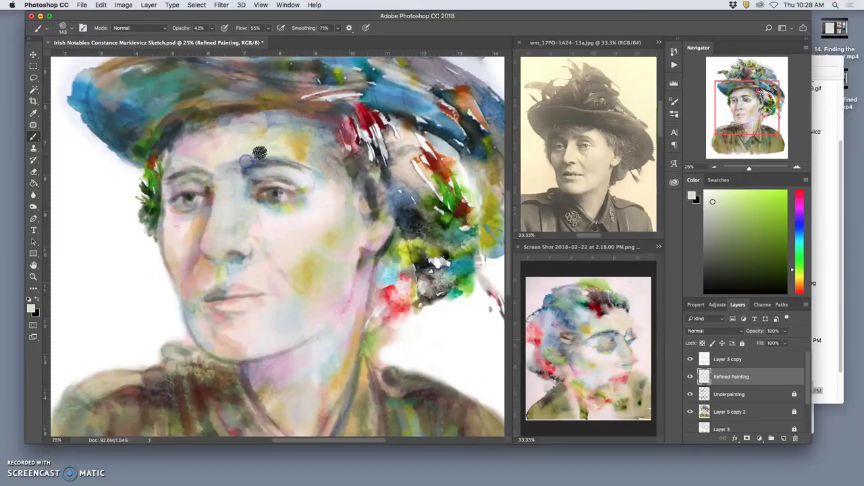
mouse_move(300, 149)
mouse_down()
mouse_move(244, 160)
mouse_move(321, 159)
mouse_move(335, 210)
mouse_move(324, 235)
mouse_up()
Sample a slate blue from the hair to redefine the eyebrows, and sample a pale lilac-grey for the left-hand brow's outer edge
alt+click(268, 163)
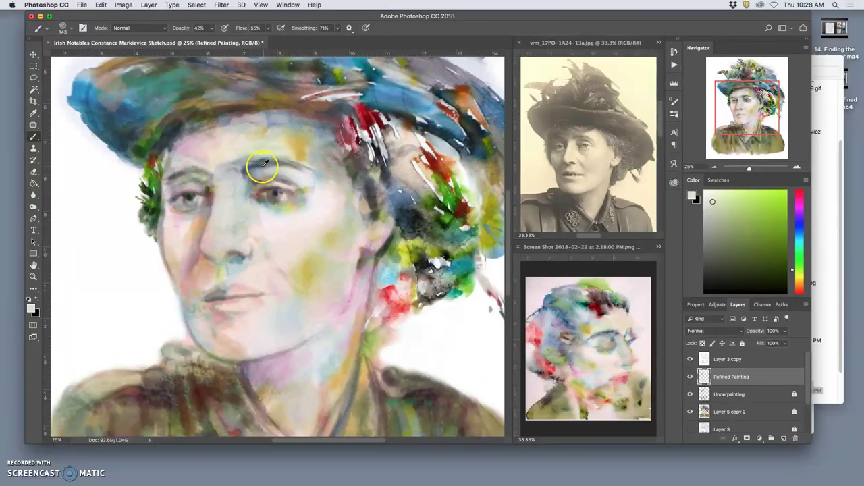
alt+click(402, 196)
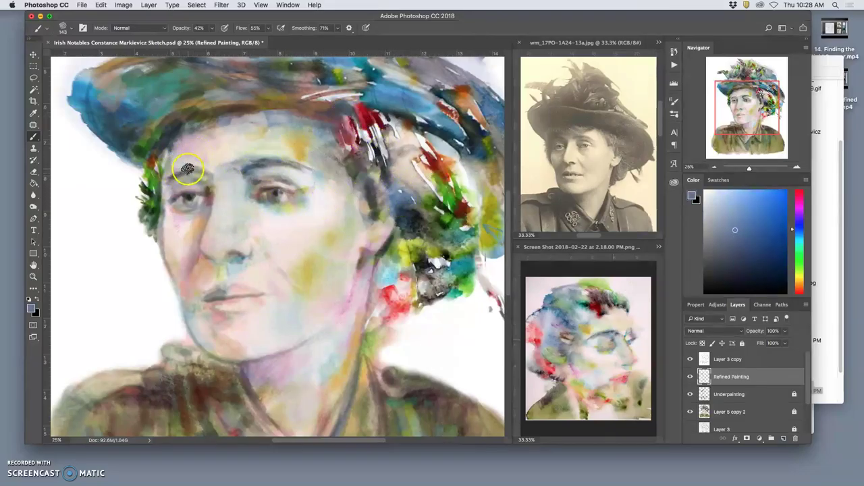
mouse_move(187, 169)
mouse_down()
mouse_move(165, 178)
mouse_move(177, 174)
mouse_up()
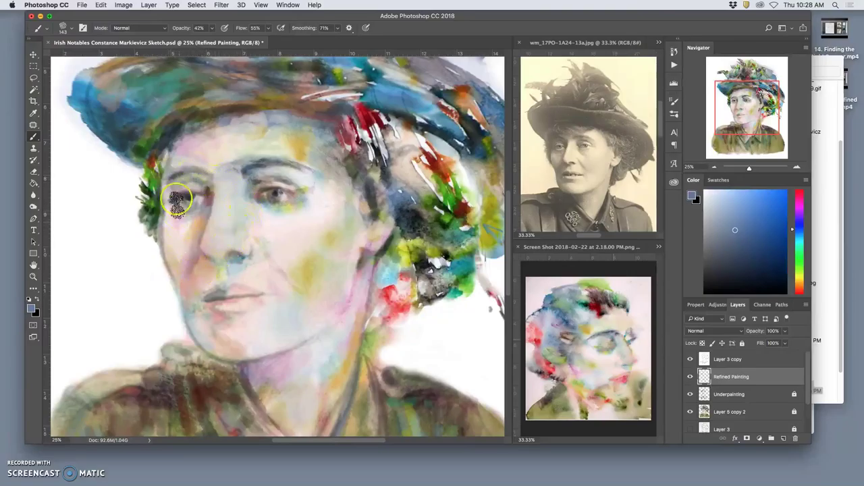
alt+click(189, 162)
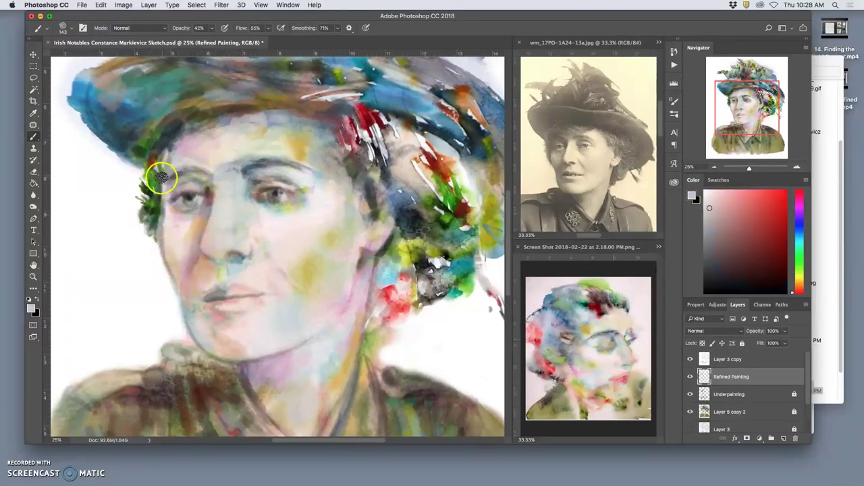
Erase the Layer 3 copy sketch lines over both eyebrows and out to the temple
click(732, 359)
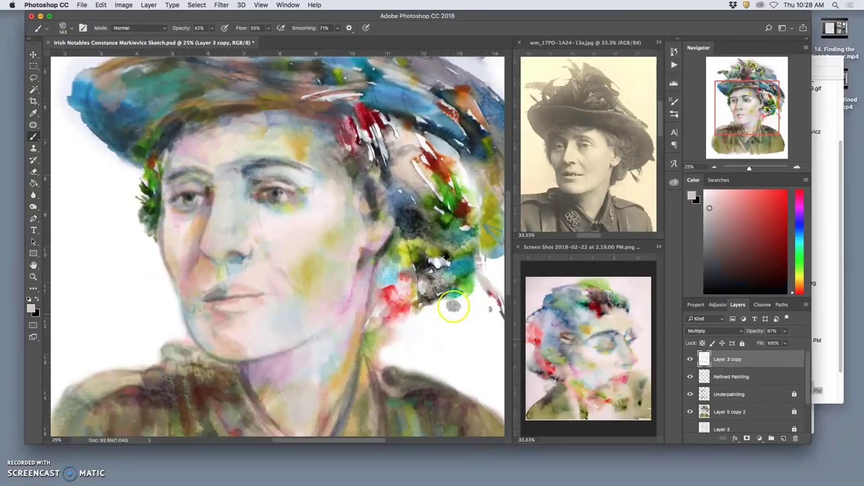
click(33, 171)
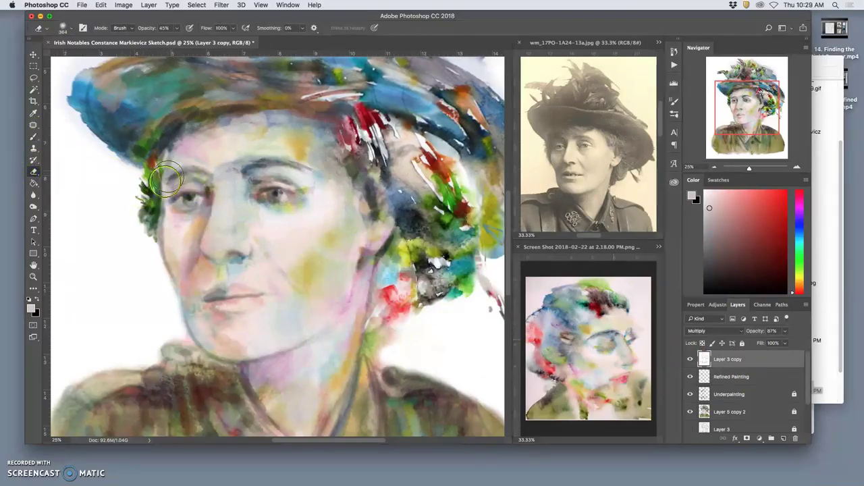
drag(164, 181, 199, 173)
mouse_move(271, 189)
mouse_down()
mouse_move(311, 164)
mouse_move(277, 158)
mouse_move(263, 162)
mouse_move(358, 183)
mouse_up()
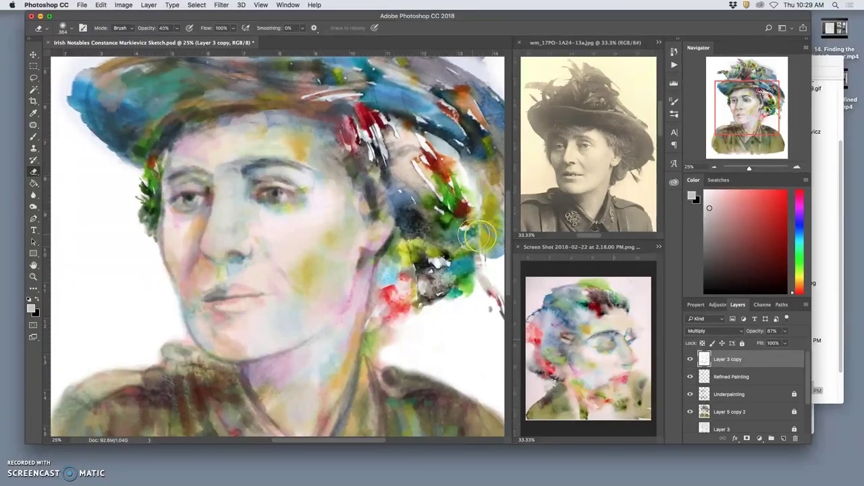
On the Refined Painting layer, sample a dark blue from the hat's underside and darken the left-hand eyebrow and temple hairline
click(731, 378)
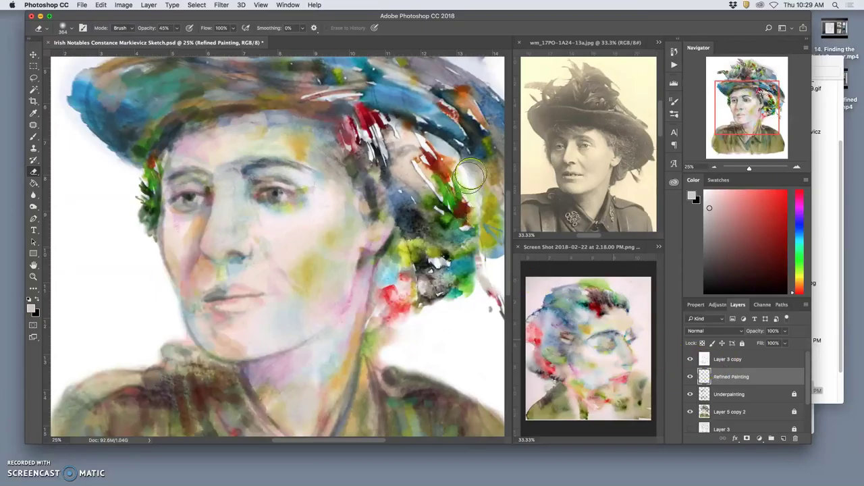
click(33, 136)
click(224, 157)
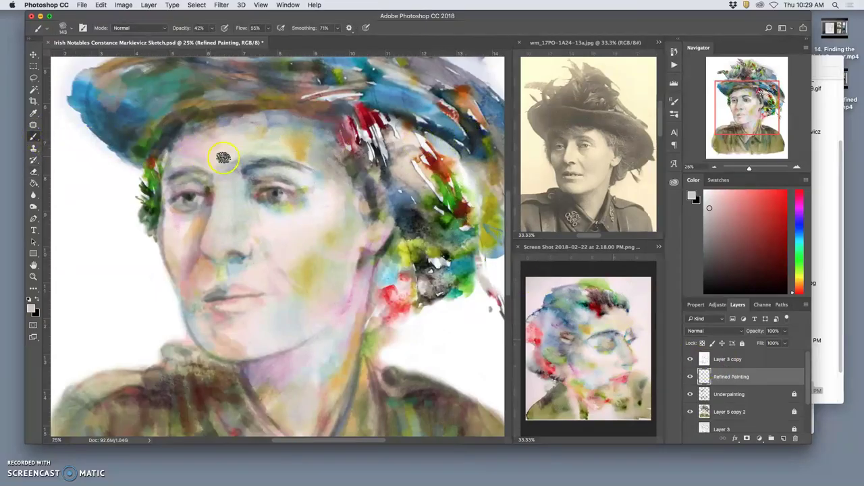
alt+click(465, 135)
click(196, 171)
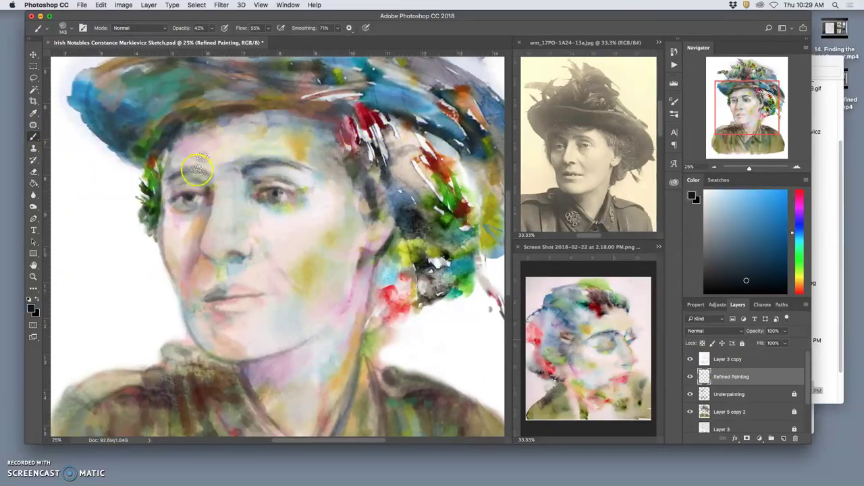
mouse_move(192, 161)
mouse_down()
mouse_move(168, 172)
mouse_move(163, 159)
mouse_move(156, 189)
mouse_up()
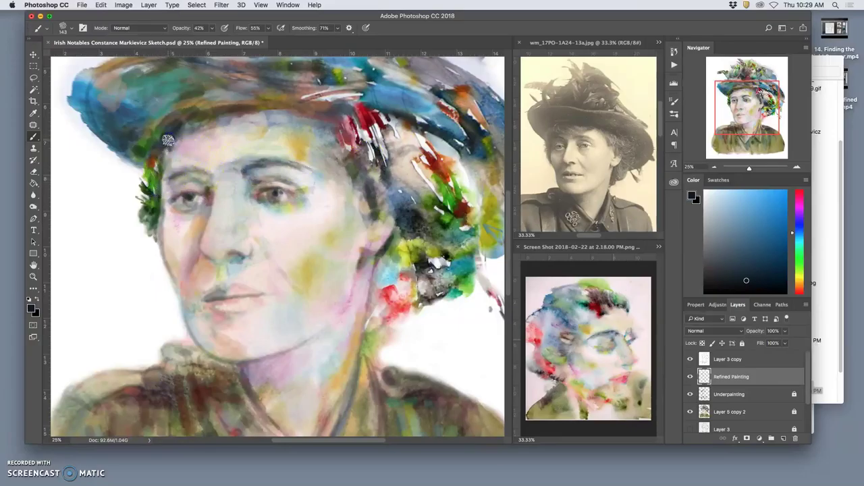
drag(168, 141, 164, 156)
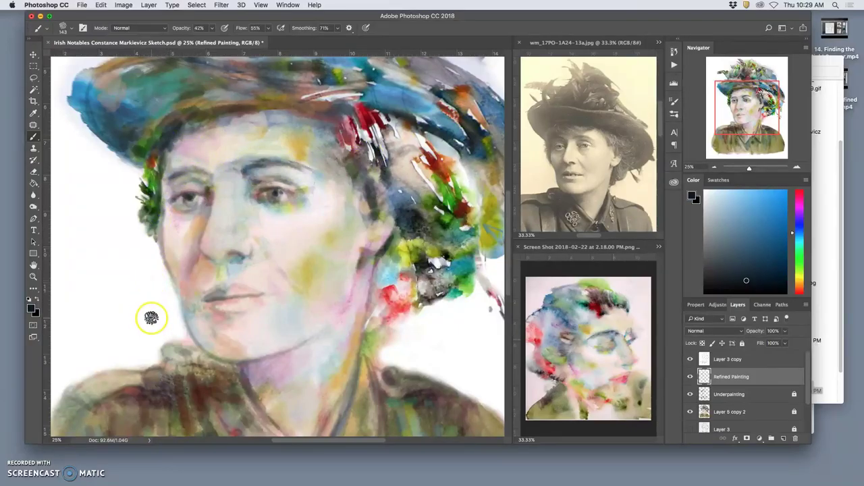
key(super+alt+z)
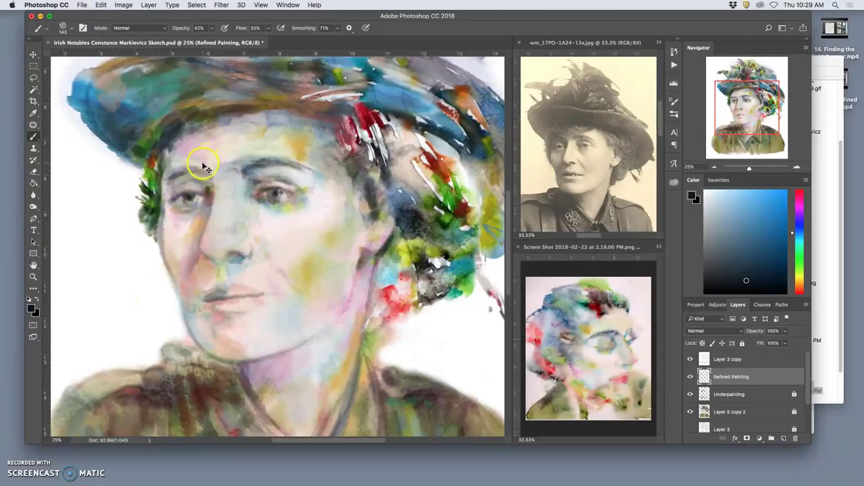
drag(206, 148, 205, 145)
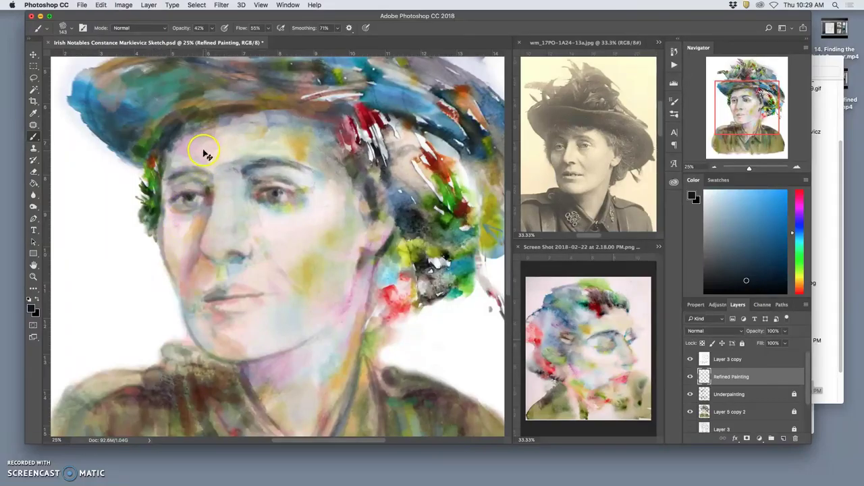
key(super+z)
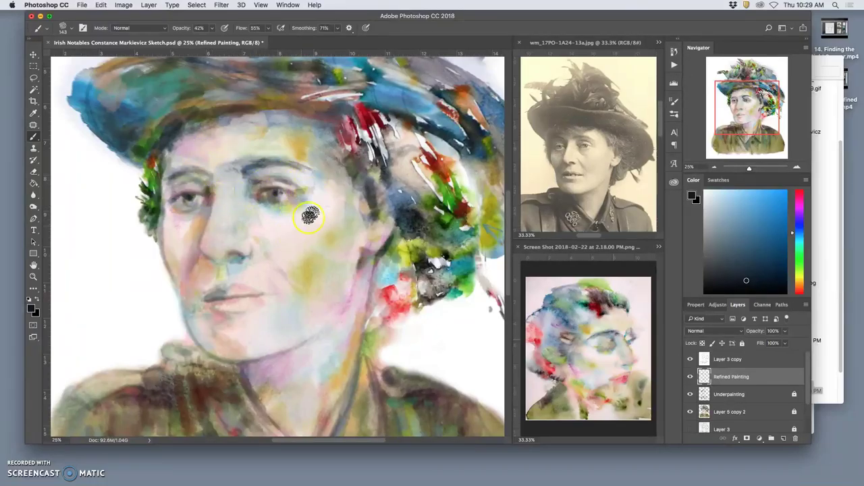
Sample a dark slate from the hair, dab it on the left-hand collar, and lower the brush opacity to 22%
click(301, 249)
drag(391, 294, 331, 162)
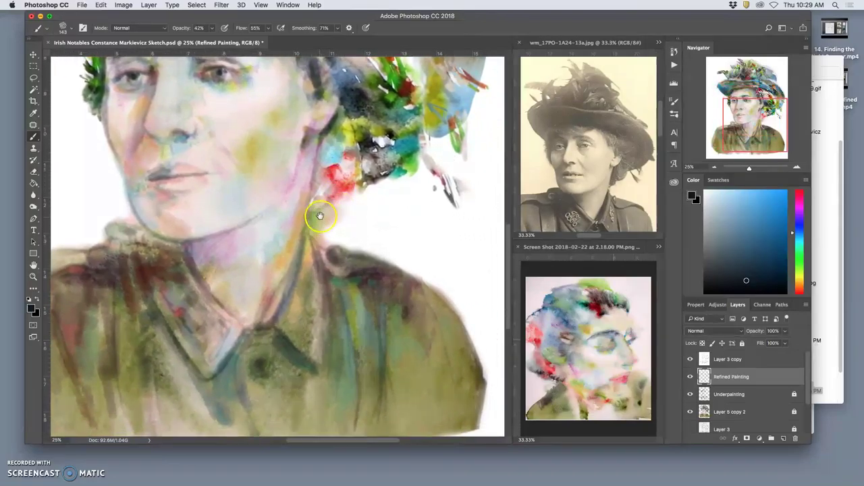
drag(319, 215, 388, 181)
mouse_move(312, 284)
mouse_down()
mouse_move(278, 280)
mouse_move(261, 259)
mouse_move(276, 284)
mouse_move(249, 247)
mouse_up()
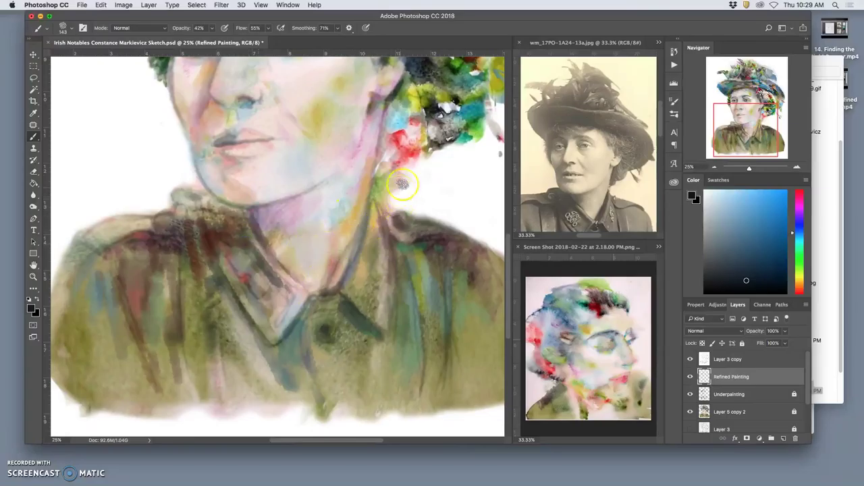
alt+click(415, 67)
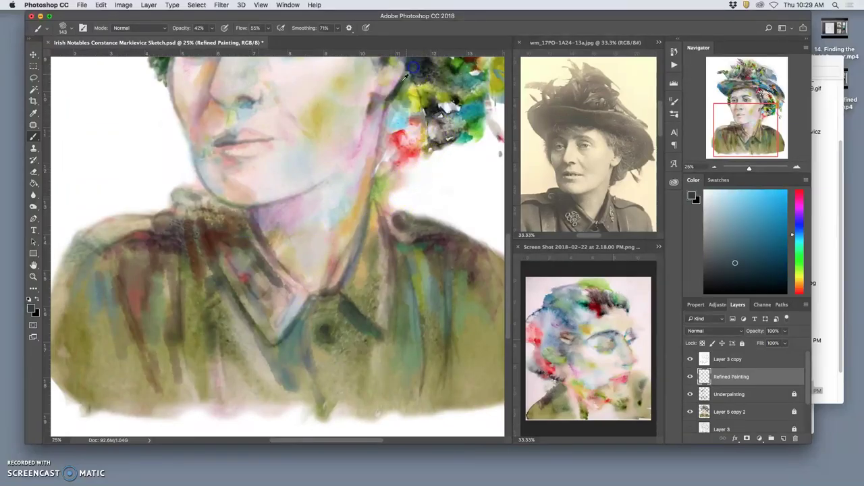
click(255, 263)
click(214, 28)
drag(211, 39, 202, 39)
Sample a pale pinkish grey from the left-hand collar and brush it lightly along the collar band
alt+click(276, 287)
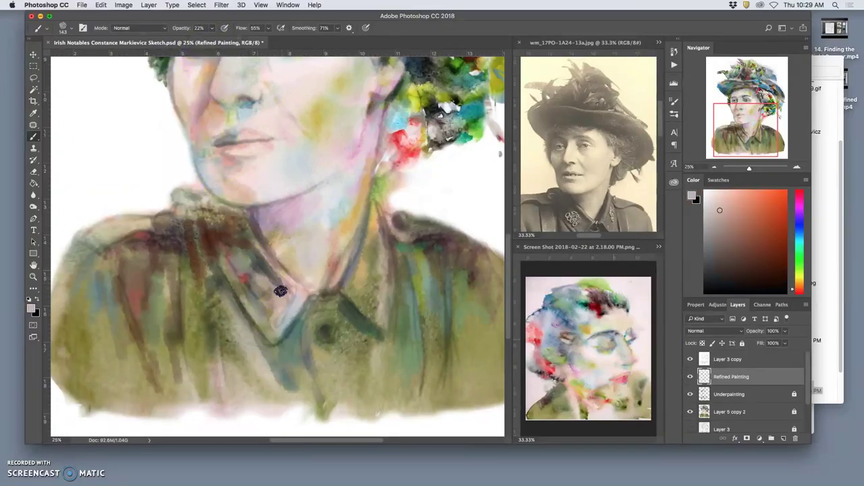
click(257, 247)
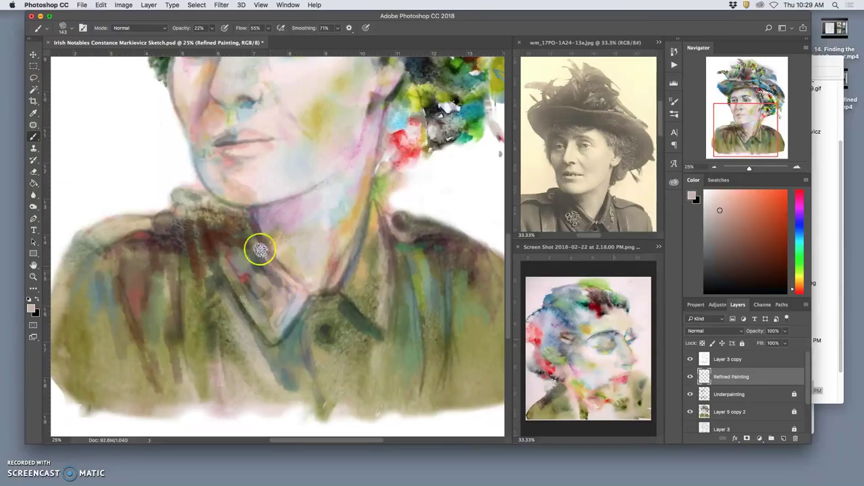
click(279, 283)
click(391, 257)
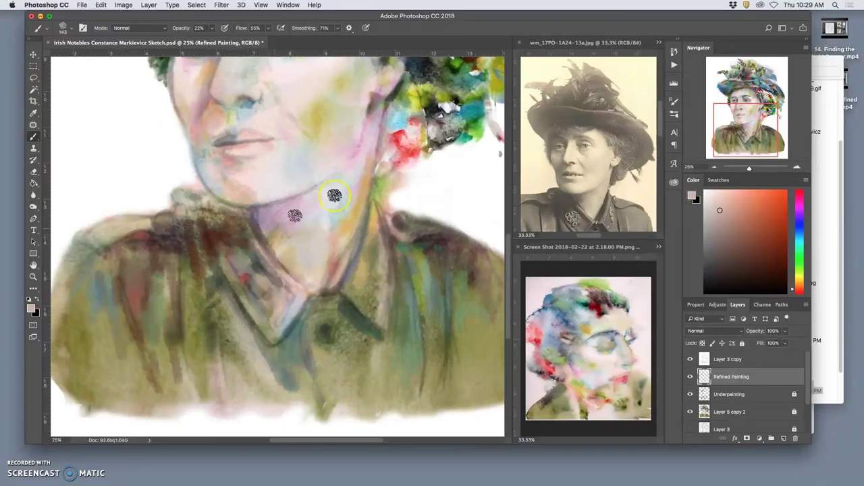
click(453, 115)
Sample a blue from the hair in the watercolour reference and dab it over the left-hand collar up to the neck
alt+click(584, 330)
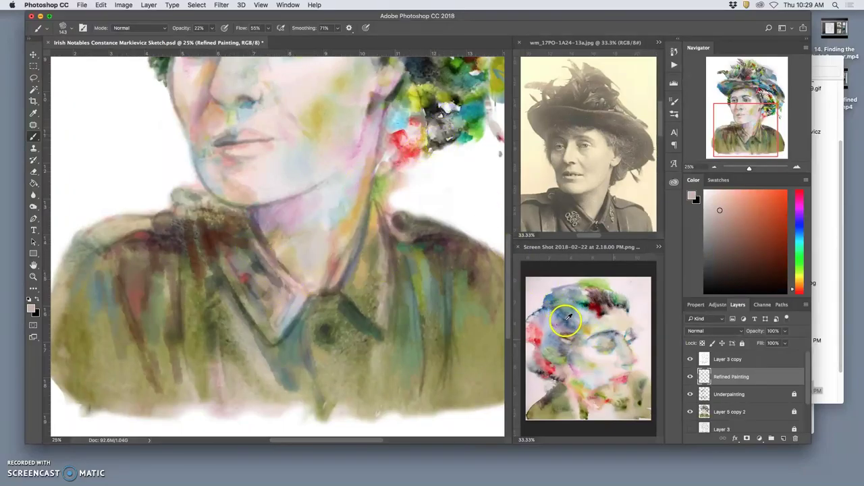
alt+click(568, 318)
click(271, 259)
click(270, 283)
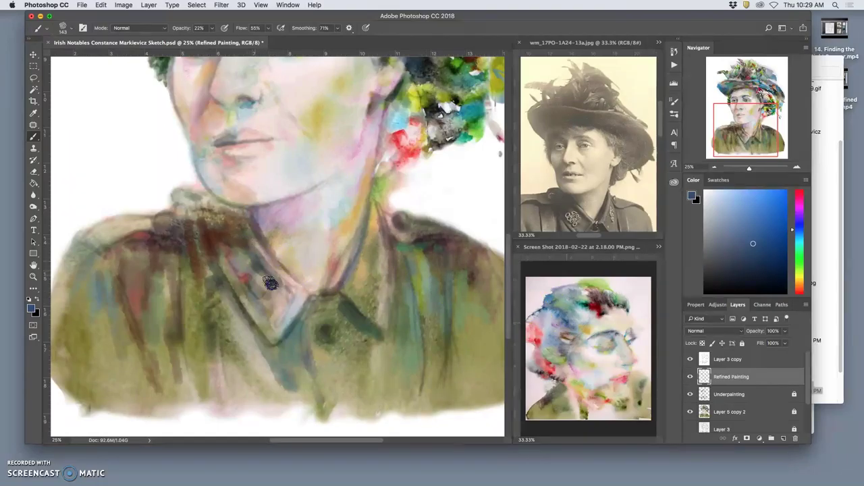
click(247, 233)
drag(235, 231, 224, 232)
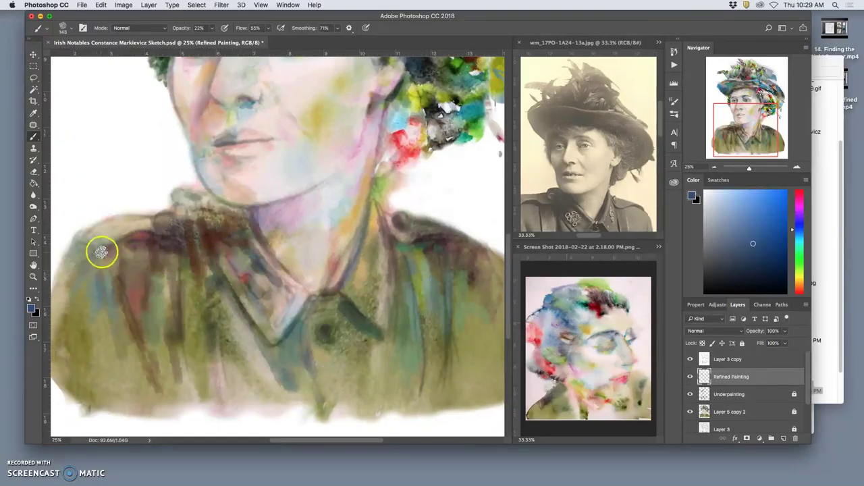
Brush the sampled blue across both shoulders and in long strokes down the jacket fold below the right-hand collar
drag(111, 247, 150, 239)
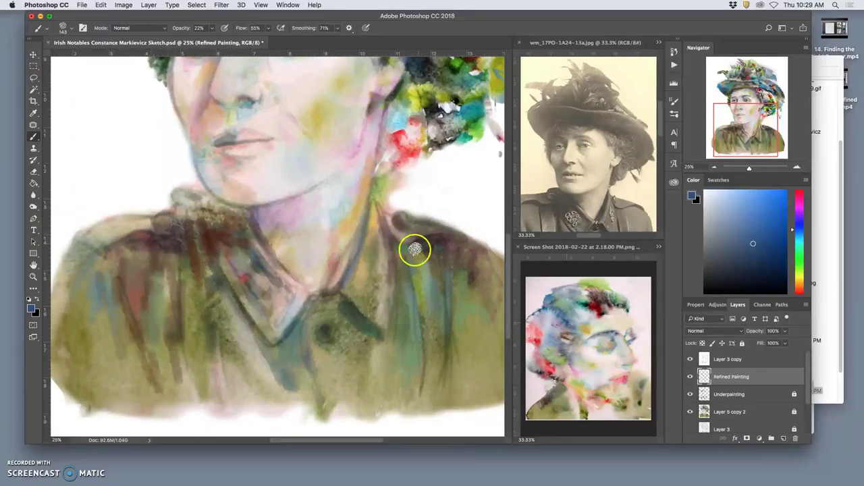
drag(414, 250, 405, 259)
mouse_move(261, 299)
mouse_down()
mouse_move(225, 292)
mouse_move(216, 266)
mouse_move(230, 296)
mouse_move(222, 361)
mouse_move(214, 313)
mouse_move(215, 373)
mouse_move(204, 268)
mouse_up()
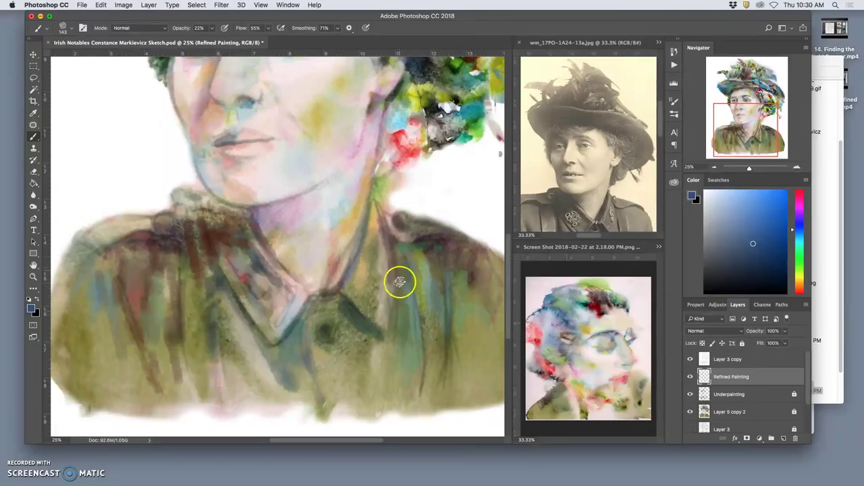
mouse_move(399, 282)
mouse_down()
mouse_move(382, 347)
mouse_move(399, 263)
mouse_move(398, 380)
mouse_up()
drag(403, 298, 397, 388)
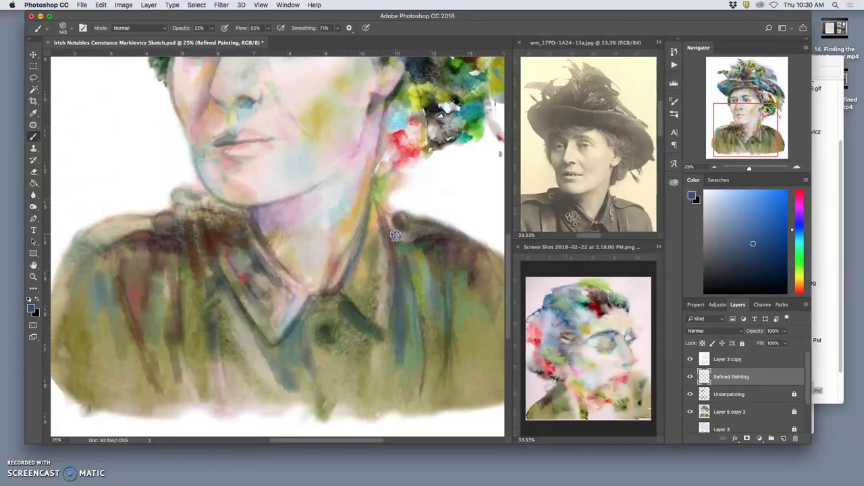
Deepen the jacket fold below the right-hand collar with dark slate sampled from the hair, and sample an olive from the jacket
alt+click(417, 67)
drag(400, 268, 401, 358)
drag(404, 239, 401, 350)
mouse_move(407, 306)
mouse_down()
mouse_move(403, 367)
mouse_move(392, 373)
mouse_move(393, 319)
mouse_move(392, 402)
mouse_move(389, 389)
mouse_move(411, 342)
mouse_move(407, 384)
mouse_move(405, 269)
mouse_move(414, 376)
mouse_up()
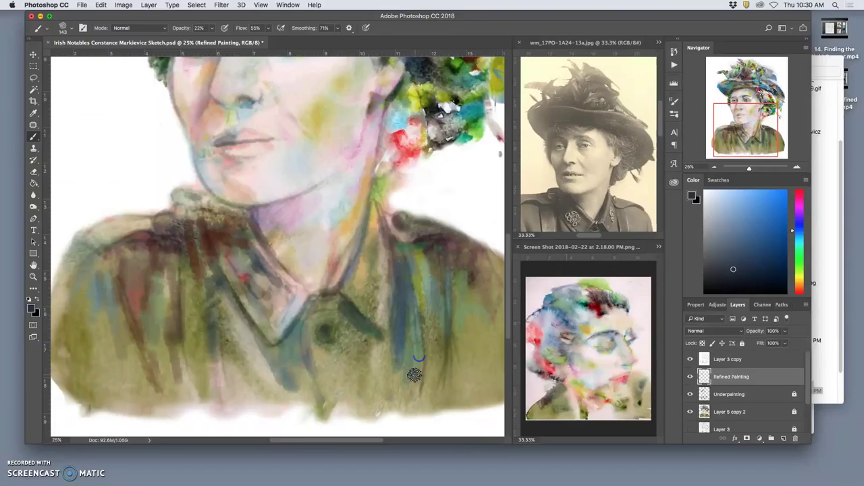
alt+click(436, 346)
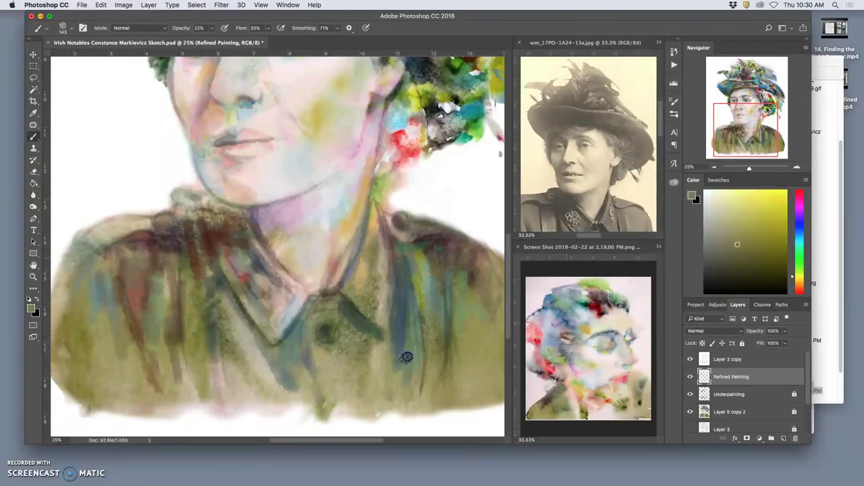
Unlock the Underpainting layer, lightly erase it over the jacket's lower front and left-hand side, and save the document
key(super+minus)
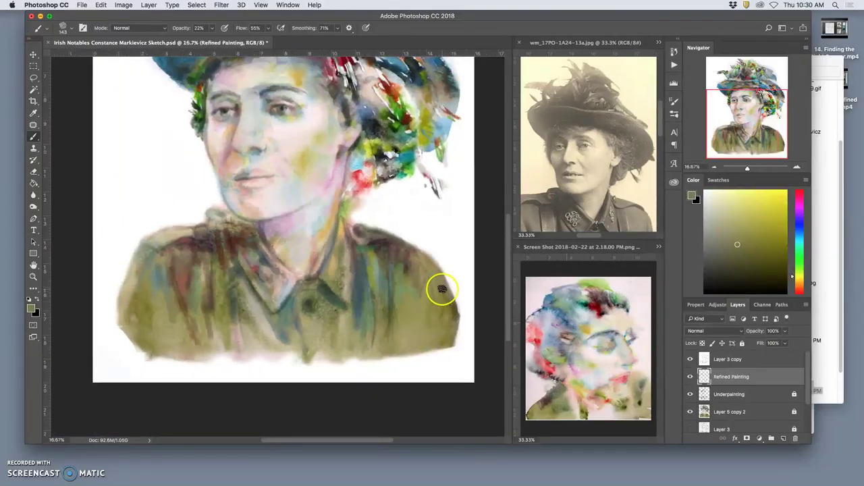
scroll(437, 281, up, 5)
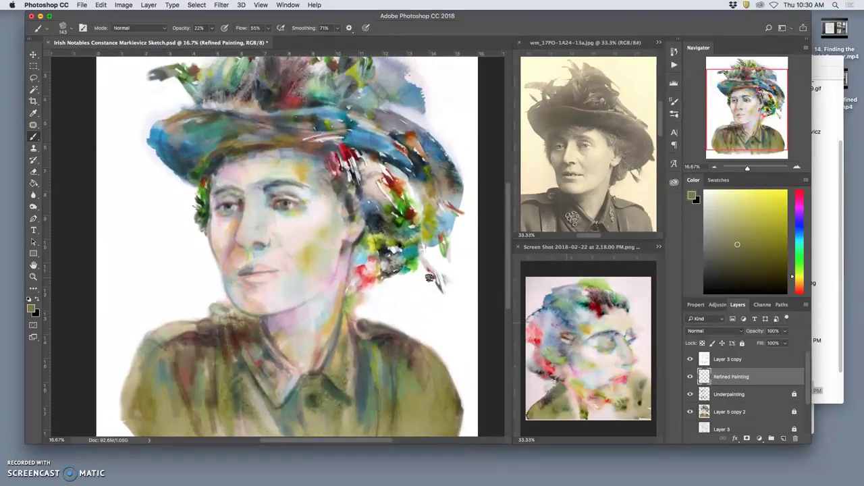
key(super+minus)
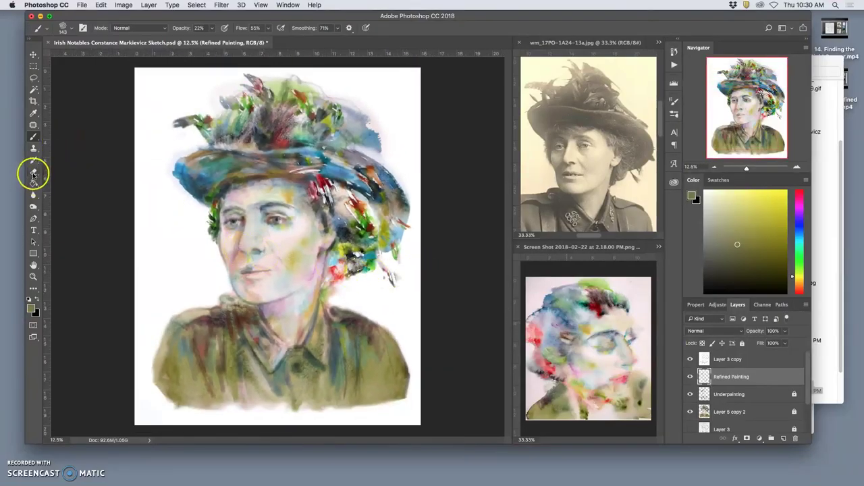
click(33, 171)
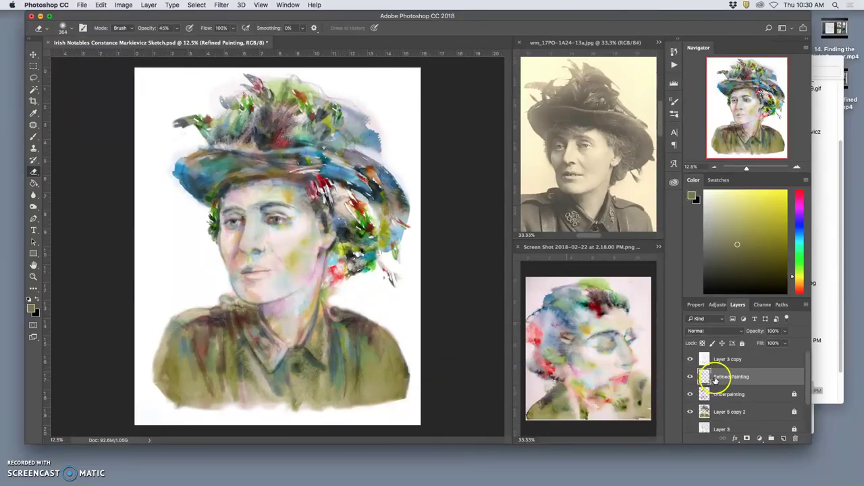
click(726, 394)
click(741, 343)
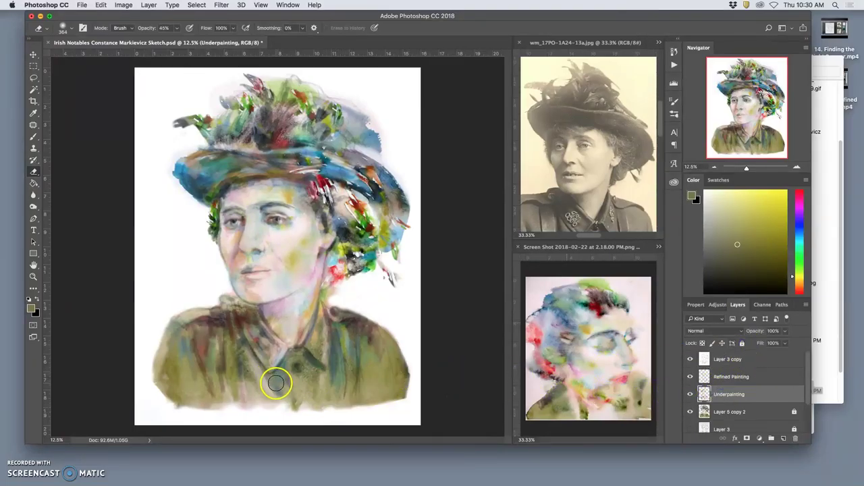
mouse_move(276, 382)
mouse_down()
mouse_move(274, 395)
mouse_move(293, 416)
mouse_up()
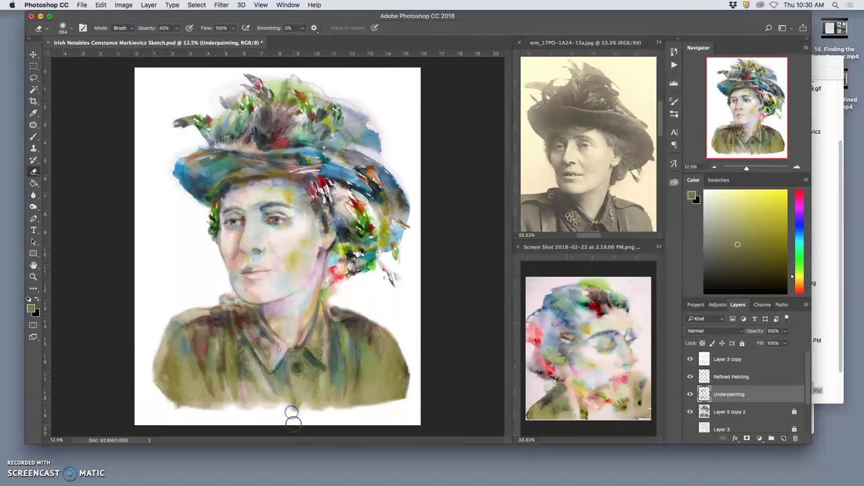
mouse_move(227, 390)
mouse_down()
mouse_move(199, 376)
mouse_move(195, 344)
mouse_up()
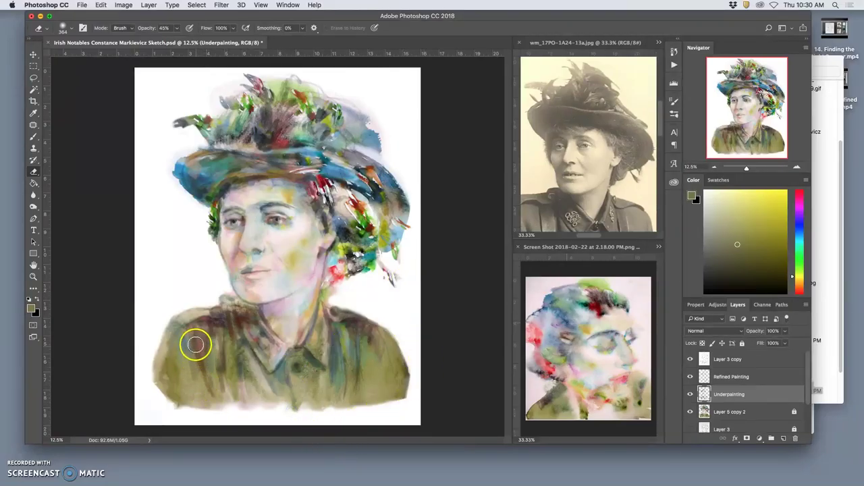
mouse_move(250, 453)
mouse_down()
mouse_move(243, 403)
mouse_move(218, 377)
mouse_move(216, 384)
mouse_move(216, 364)
mouse_move(225, 405)
mouse_move(217, 369)
mouse_move(222, 396)
mouse_move(241, 375)
mouse_up()
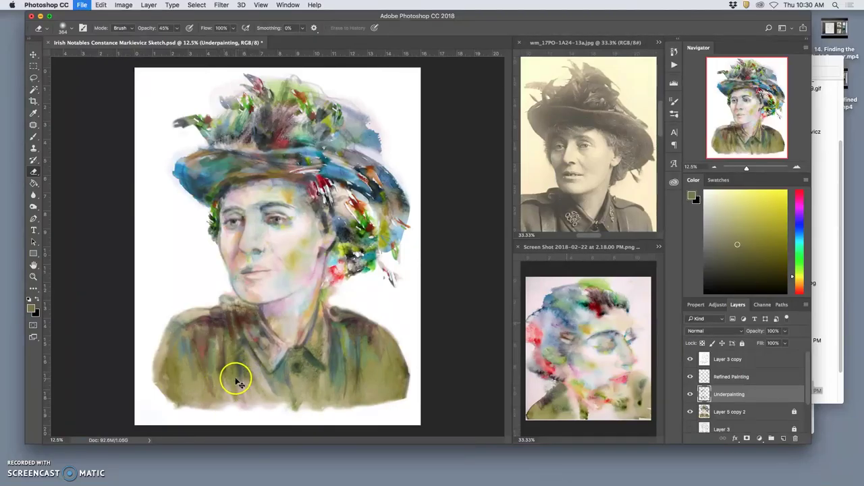
key(super+s)
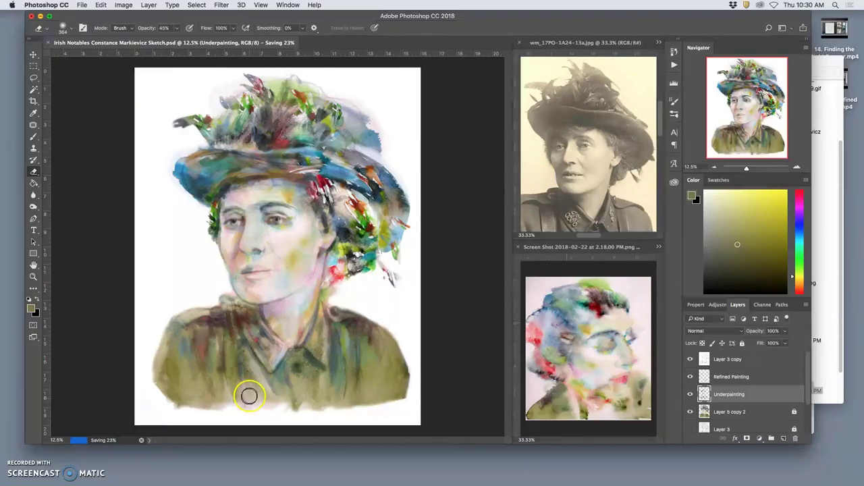
Lightly erase the Underpainting layer around the left-hand collar, the jacket front and the edges of the face
mouse_move(249, 395)
mouse_down()
mouse_move(234, 332)
mouse_move(245, 333)
mouse_move(238, 321)
mouse_move(257, 350)
mouse_move(248, 325)
mouse_up()
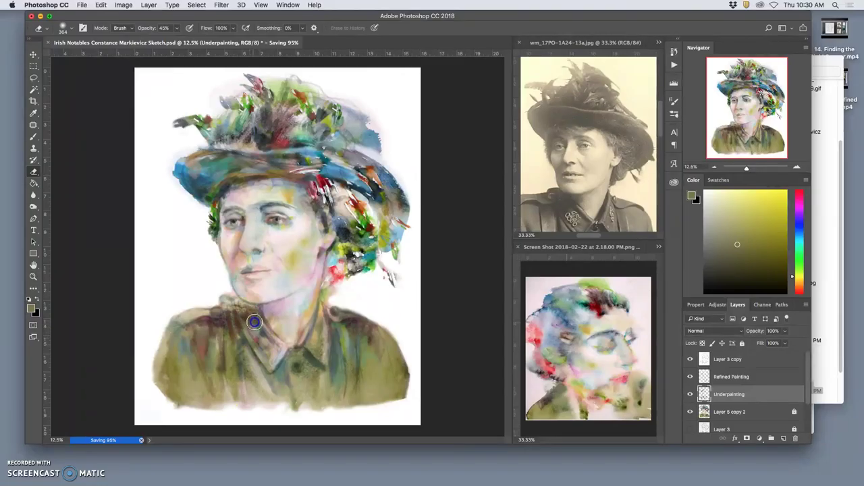
mouse_move(258, 356)
mouse_down()
mouse_move(251, 347)
mouse_move(241, 353)
mouse_move(236, 332)
mouse_move(232, 349)
mouse_move(228, 317)
mouse_move(232, 333)
mouse_up()
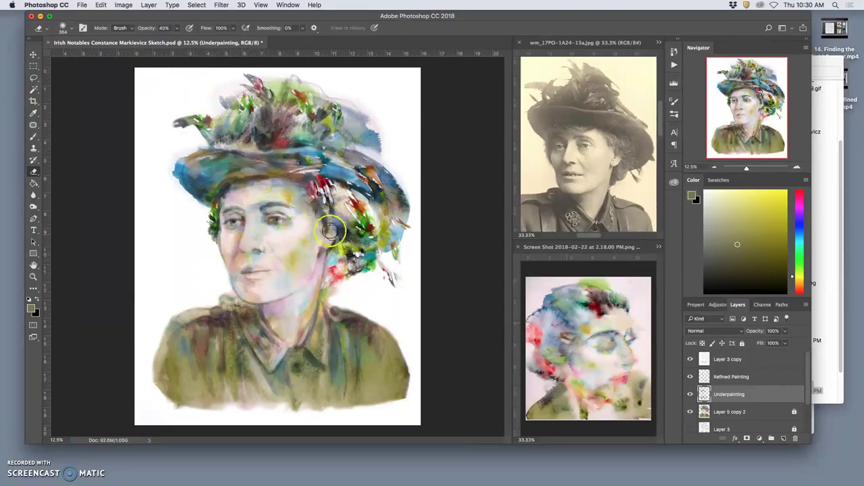
mouse_move(297, 245)
mouse_down()
mouse_move(218, 169)
mouse_move(219, 160)
mouse_move(194, 173)
mouse_move(251, 154)
mouse_move(187, 159)
mouse_move(212, 154)
mouse_move(286, 173)
mouse_move(338, 164)
mouse_move(370, 212)
mouse_move(313, 191)
mouse_move(309, 174)
mouse_up()
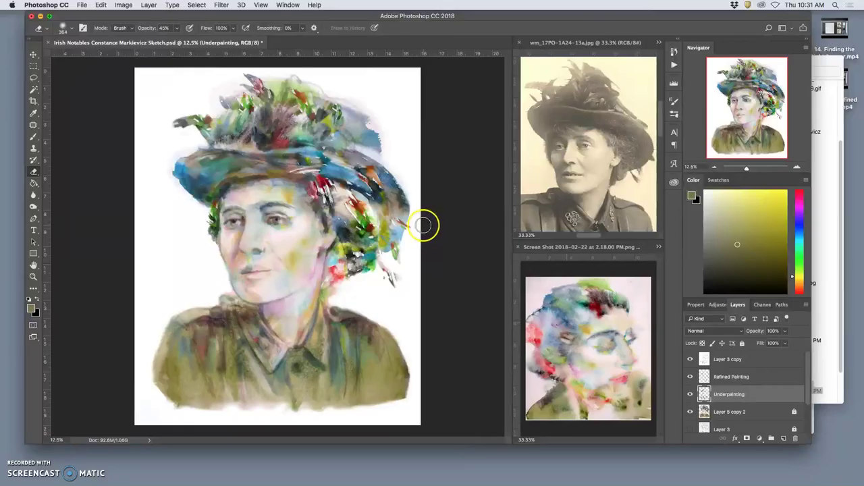
drag(316, 225, 310, 228)
click(234, 234)
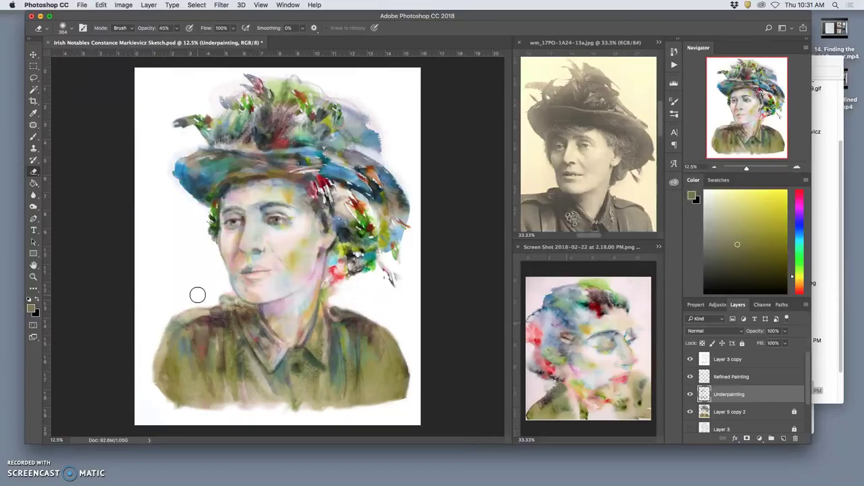
drag(233, 267, 239, 252)
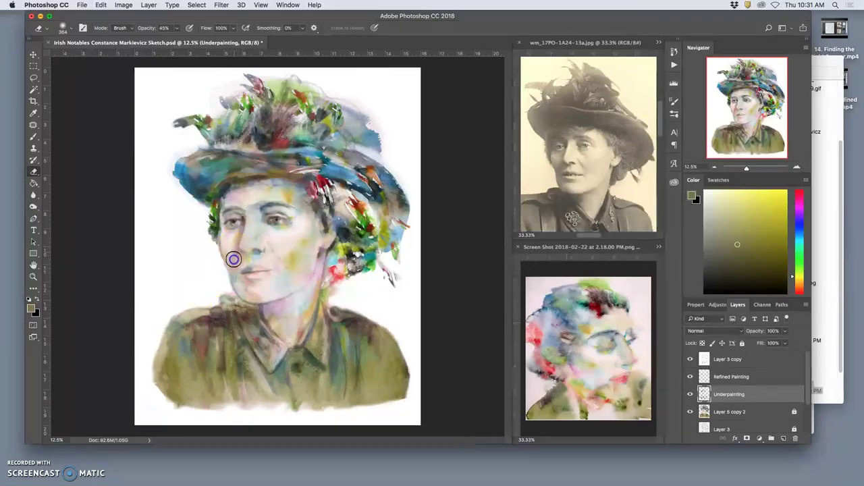
mouse_move(222, 322)
mouse_down()
mouse_move(222, 376)
mouse_move(224, 363)
mouse_up()
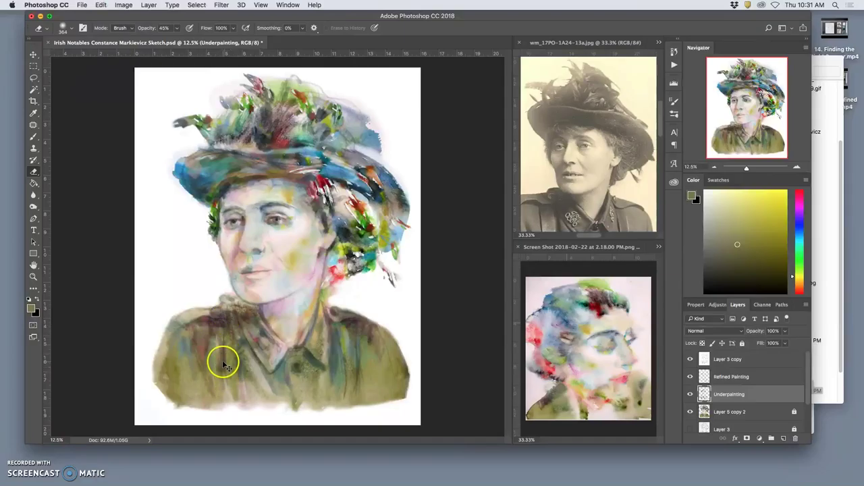